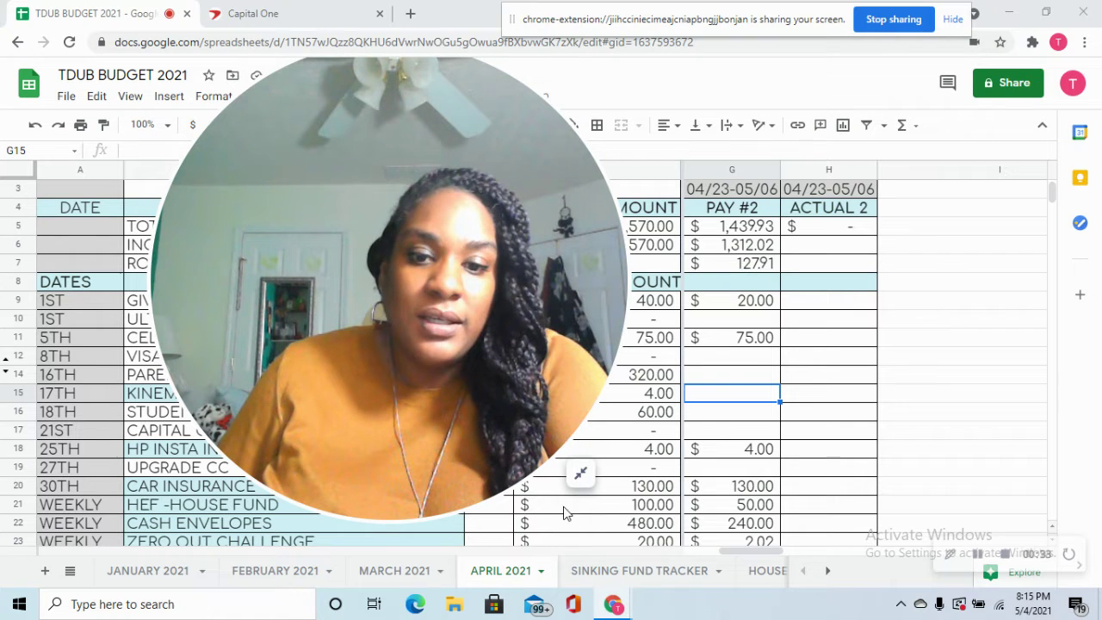
Step: After checking the Capital One transactions, enter the 127.91 rollover in H7
{"action": "left_click", "coordinate": [579, 473]}
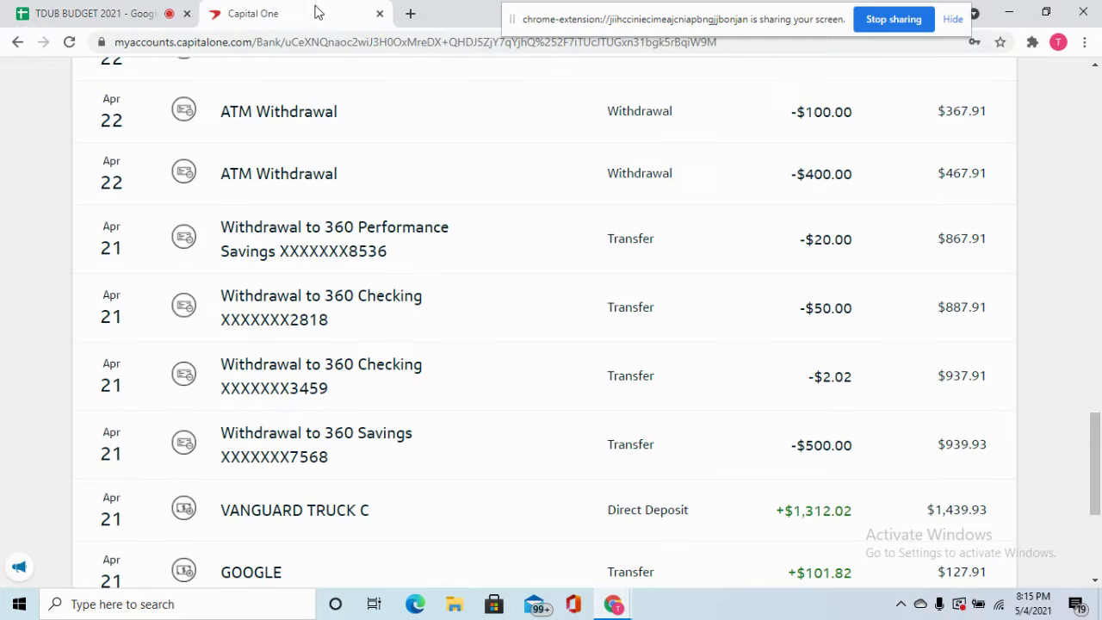
{"action": "left_click", "coordinate": [315, 13]}
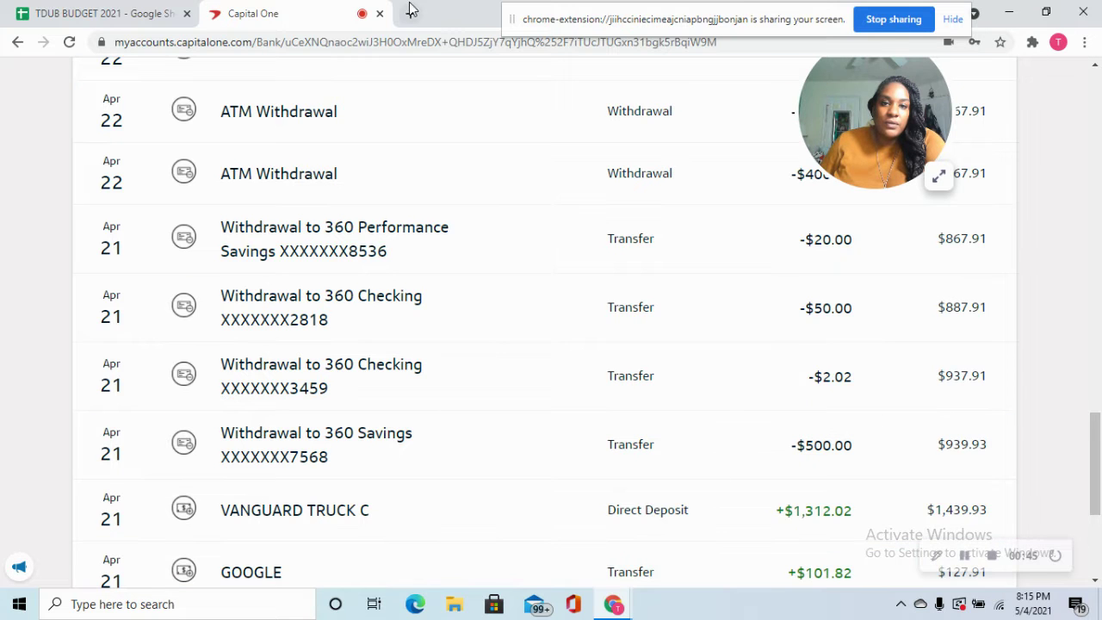
{"action": "left_click", "coordinate": [96, 12]}
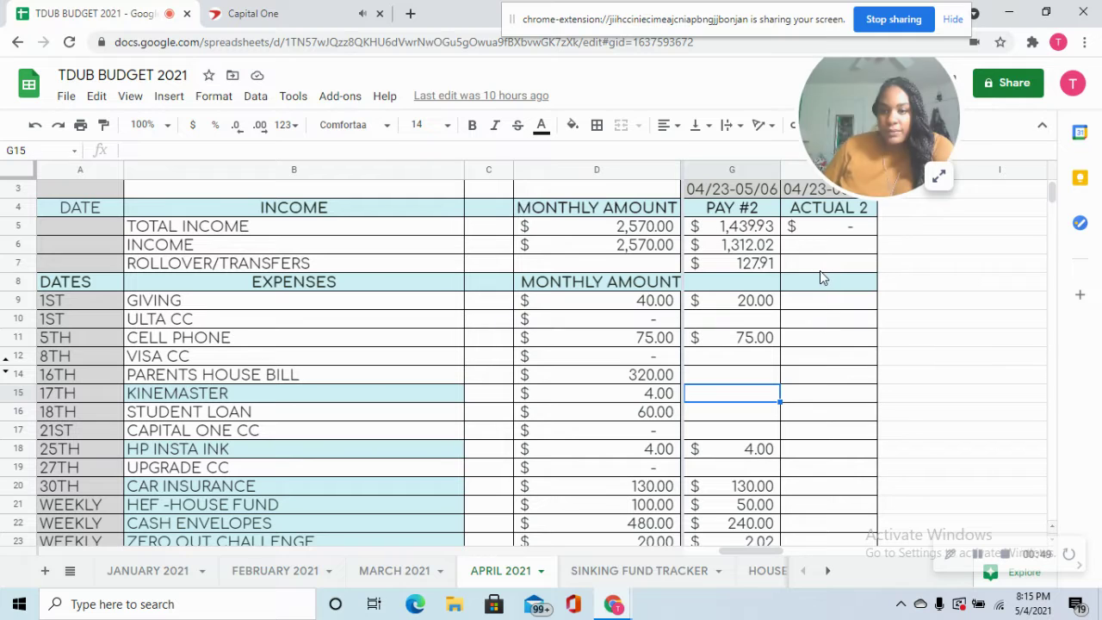
{"action": "left_click", "coordinate": [850, 263]}
{"action": "type", "text": "127.91"}
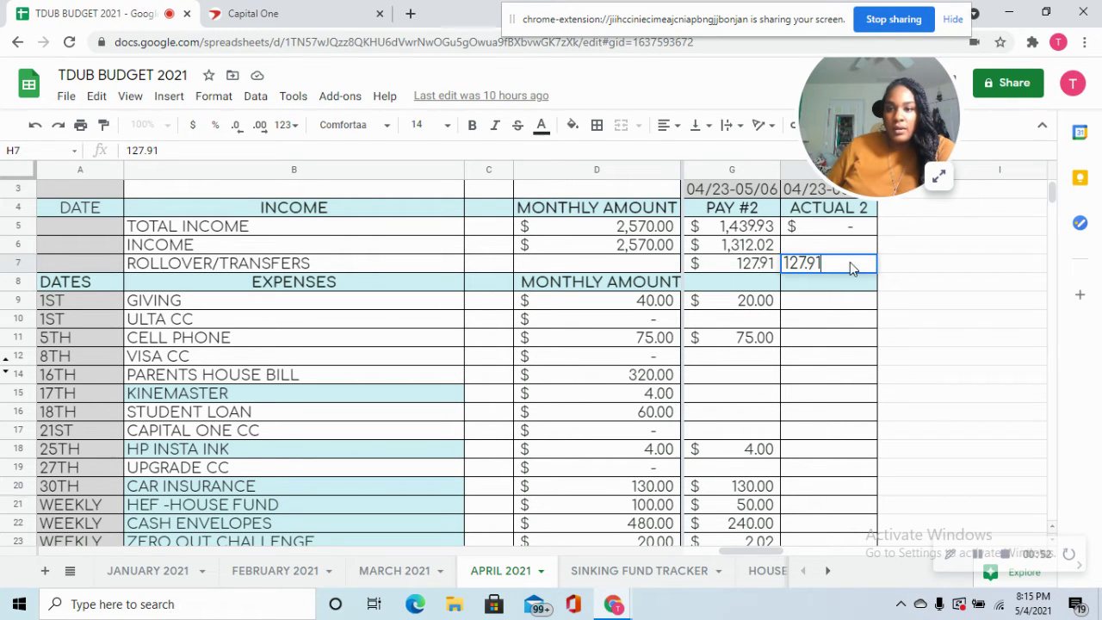
{"action": "key", "text": "Up"}
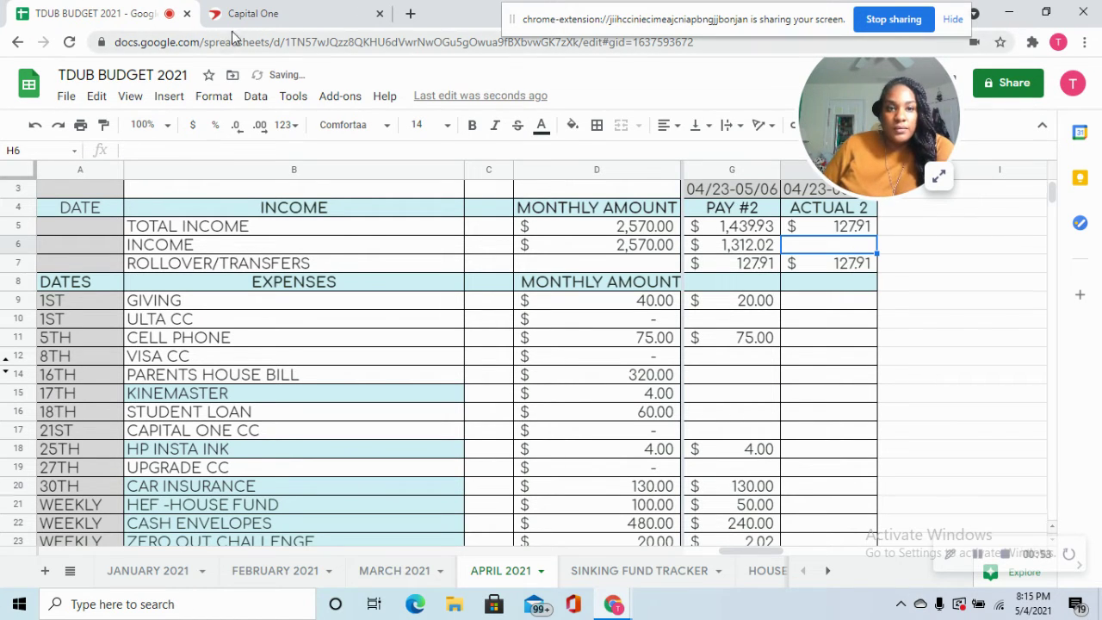
Step: Recheck the bank deposits and enter the 1,312.02 actual income in H6
{"action": "left_click", "coordinate": [263, 16]}
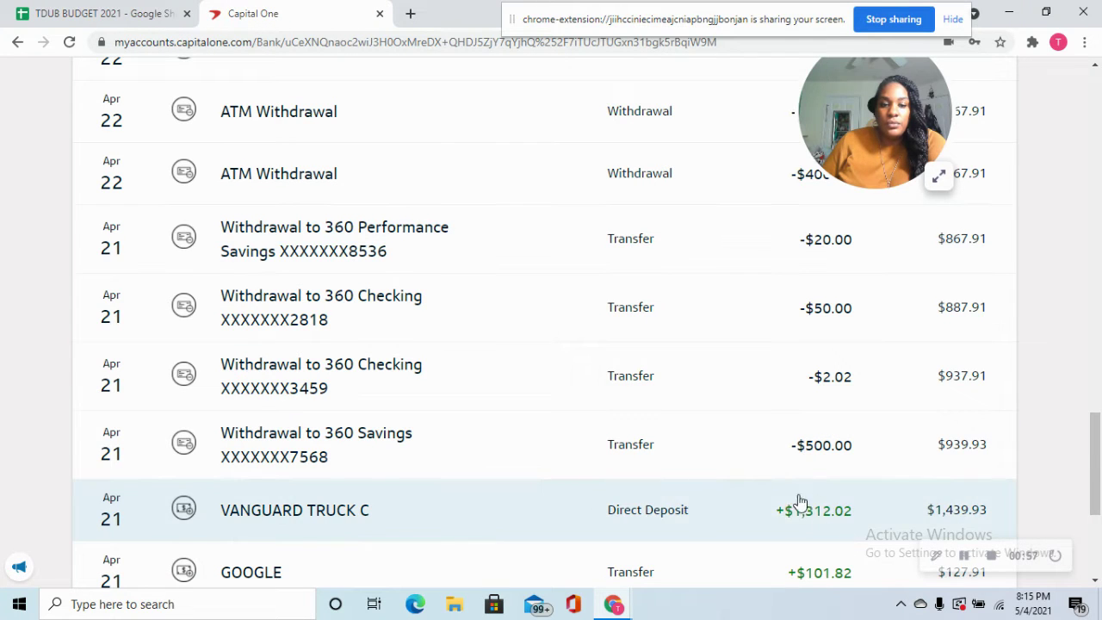
{"action": "scroll", "coordinate": [406, 417], "scroll_direction": "up", "scroll_amount": 1}
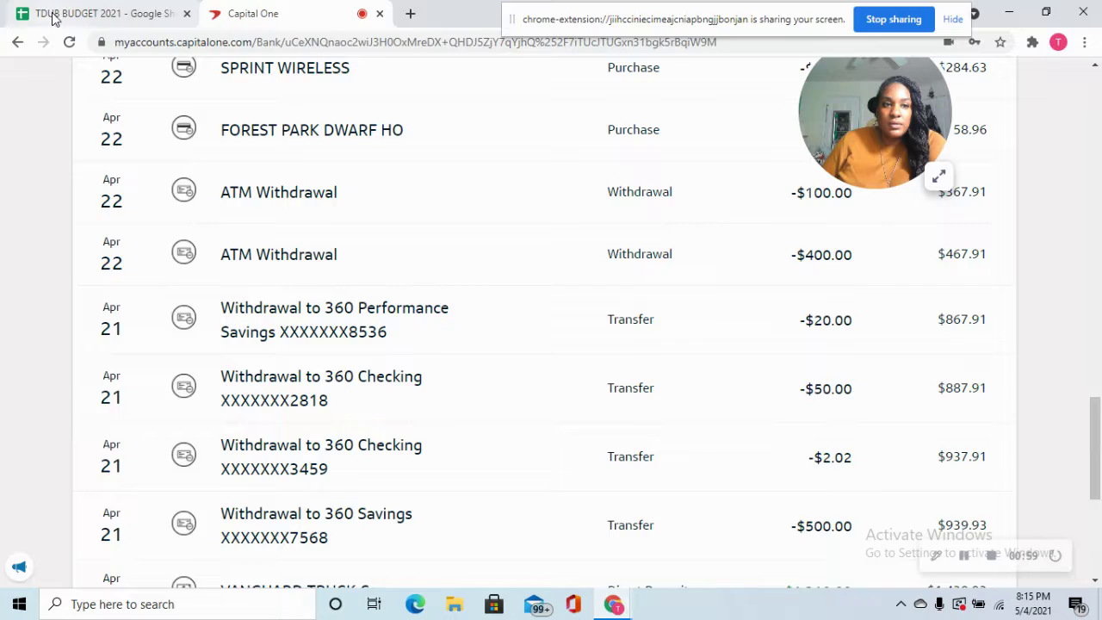
{"action": "left_click", "coordinate": [54, 13]}
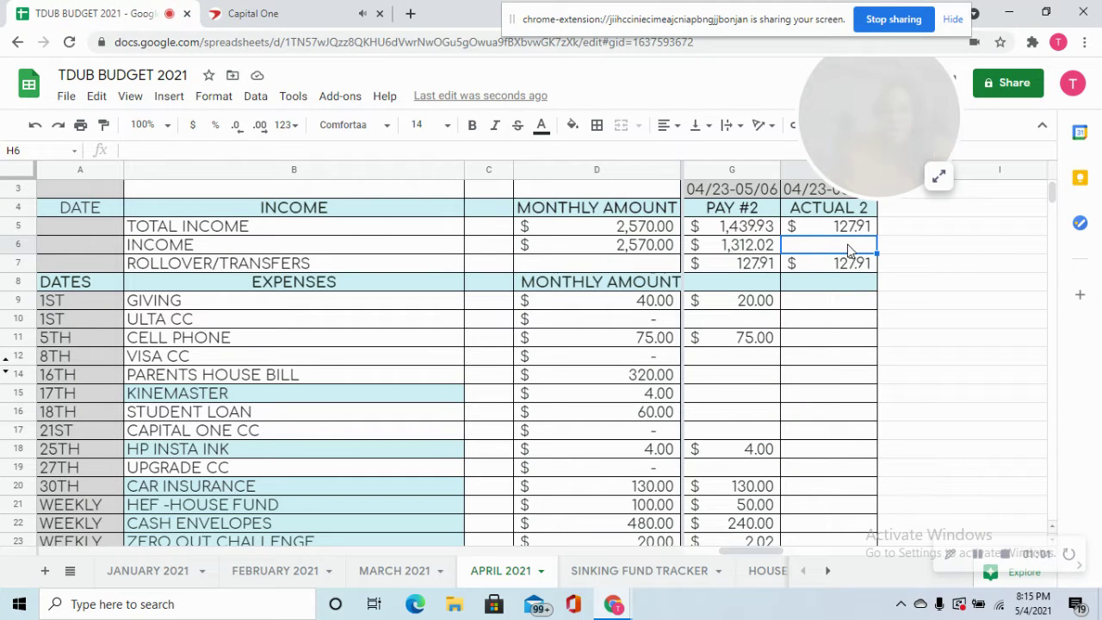
{"action": "type", "text": "1,312.02"}
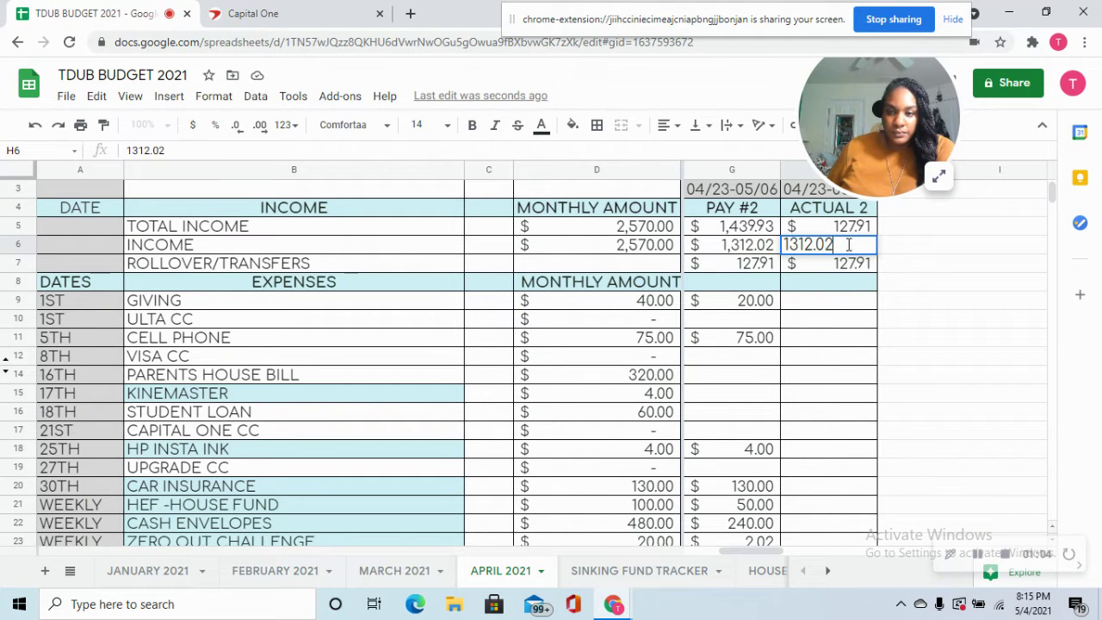
{"action": "key", "text": "Return"}
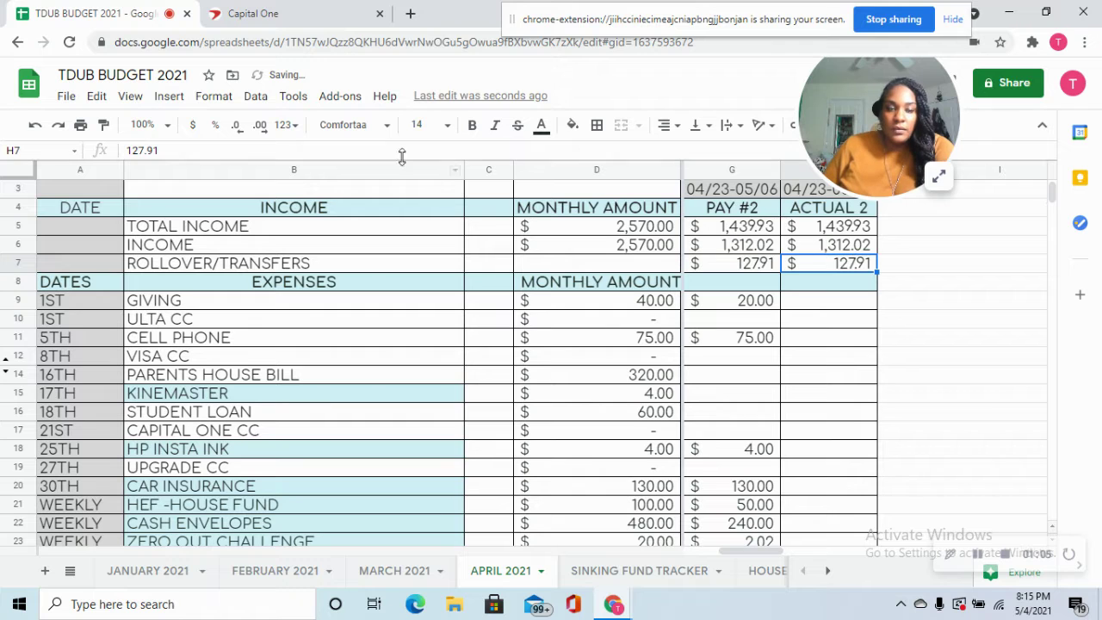
Step: Review the details of the $500 withdrawal to 360 Savings in Capital One
{"action": "left_click", "coordinate": [300, 24]}
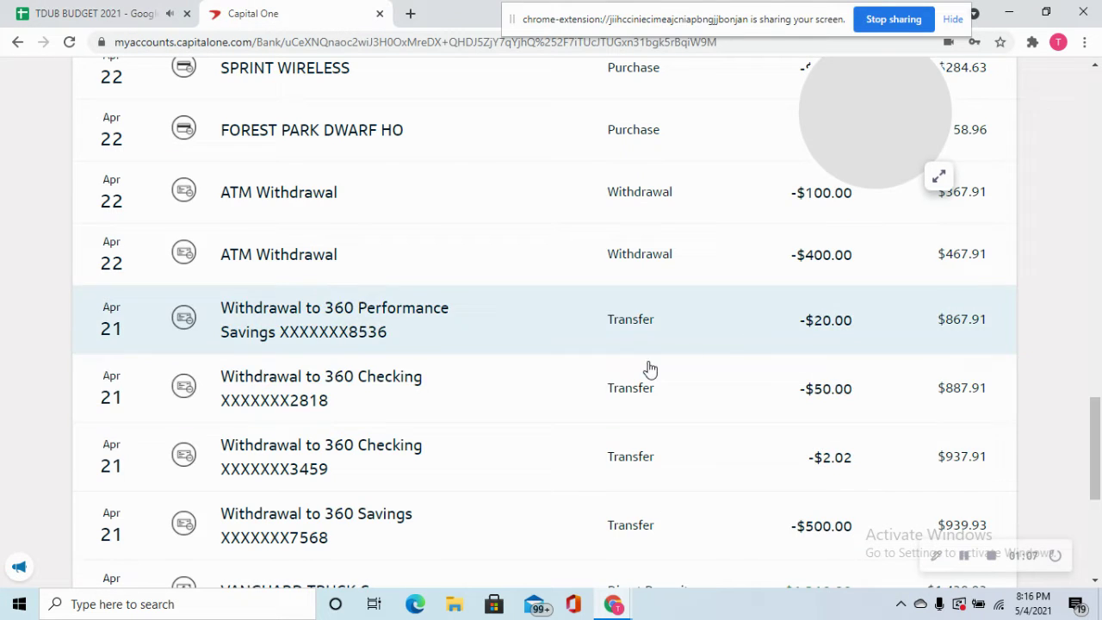
{"action": "scroll", "coordinate": [669, 497], "scroll_direction": "down", "scroll_amount": 2}
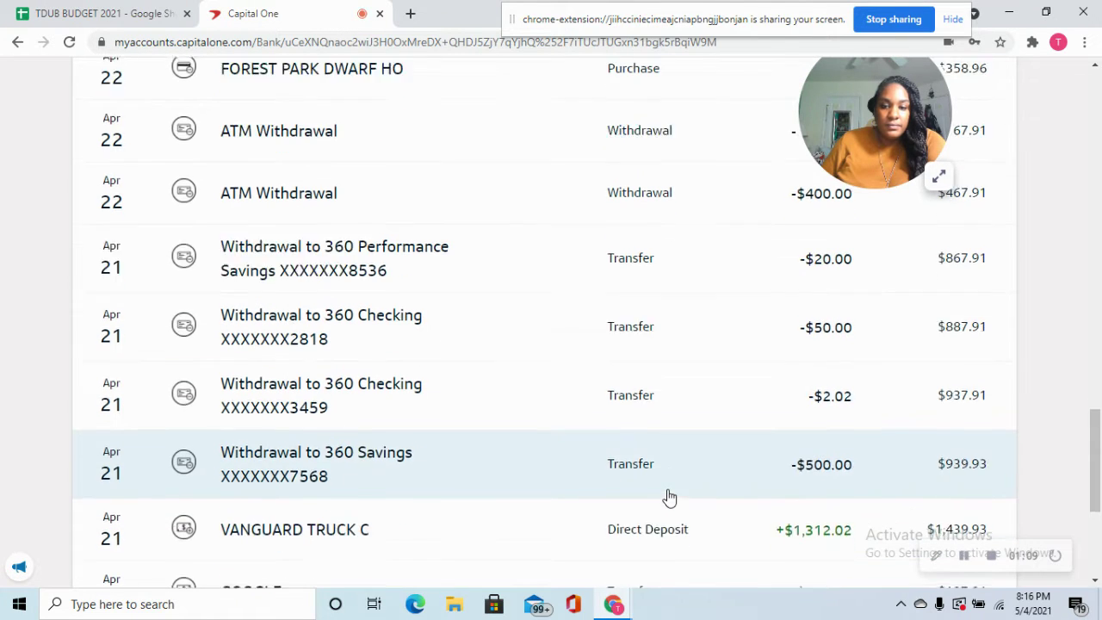
{"action": "scroll", "coordinate": [514, 416], "scroll_direction": "up", "scroll_amount": 2}
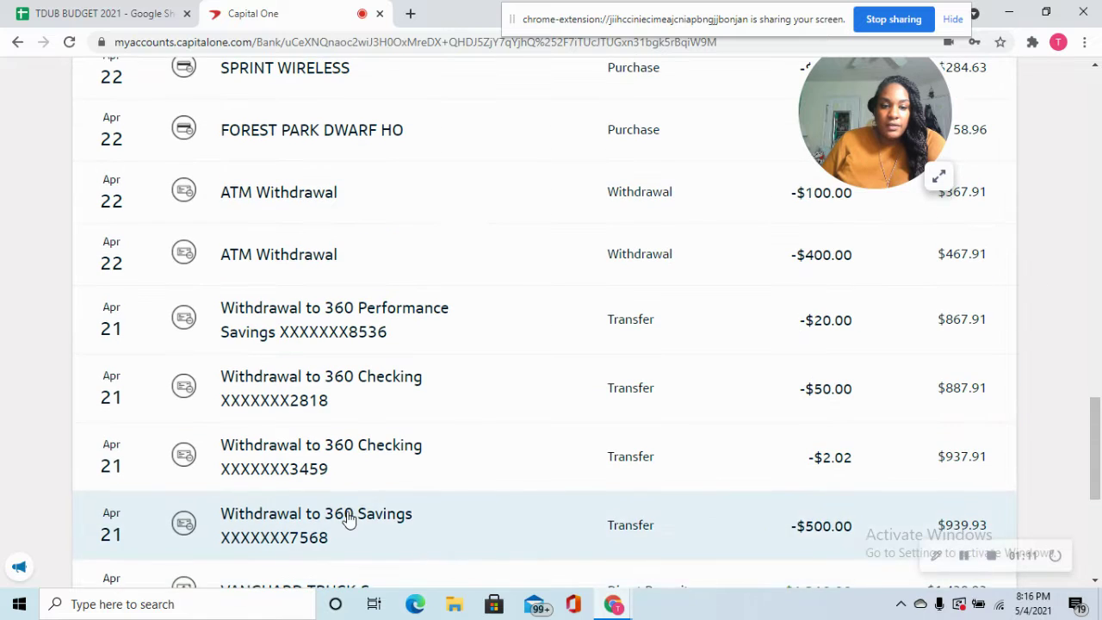
{"action": "left_click", "coordinate": [346, 516]}
{"action": "scroll", "coordinate": [457, 370], "scroll_direction": "down", "scroll_amount": 2}
{"action": "left_click", "coordinate": [118, 364]}
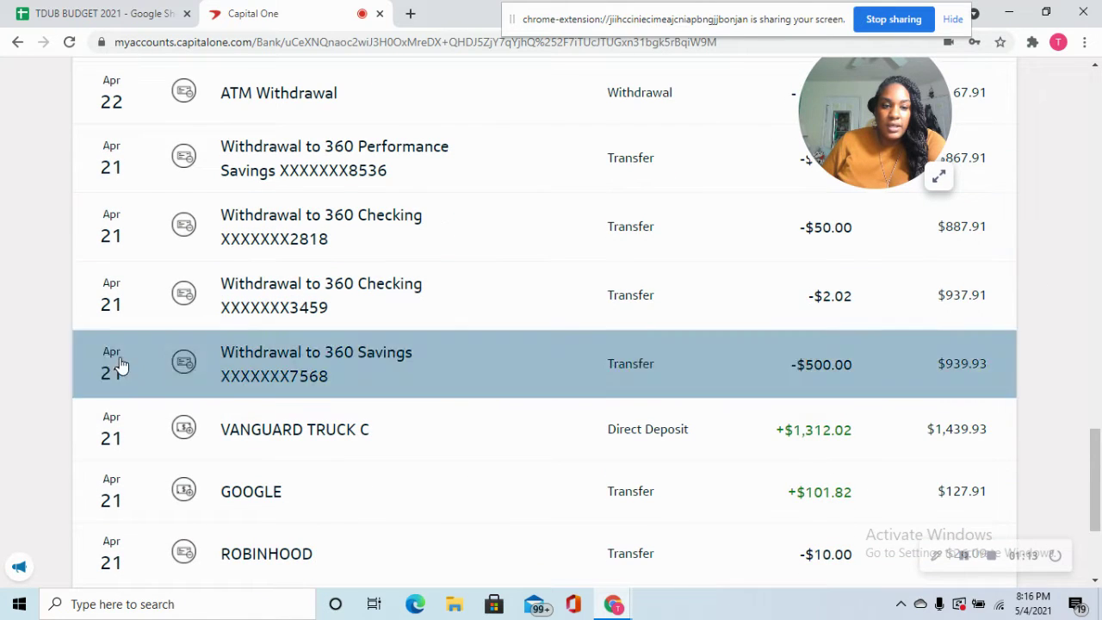
{"action": "left_click", "coordinate": [293, 376]}
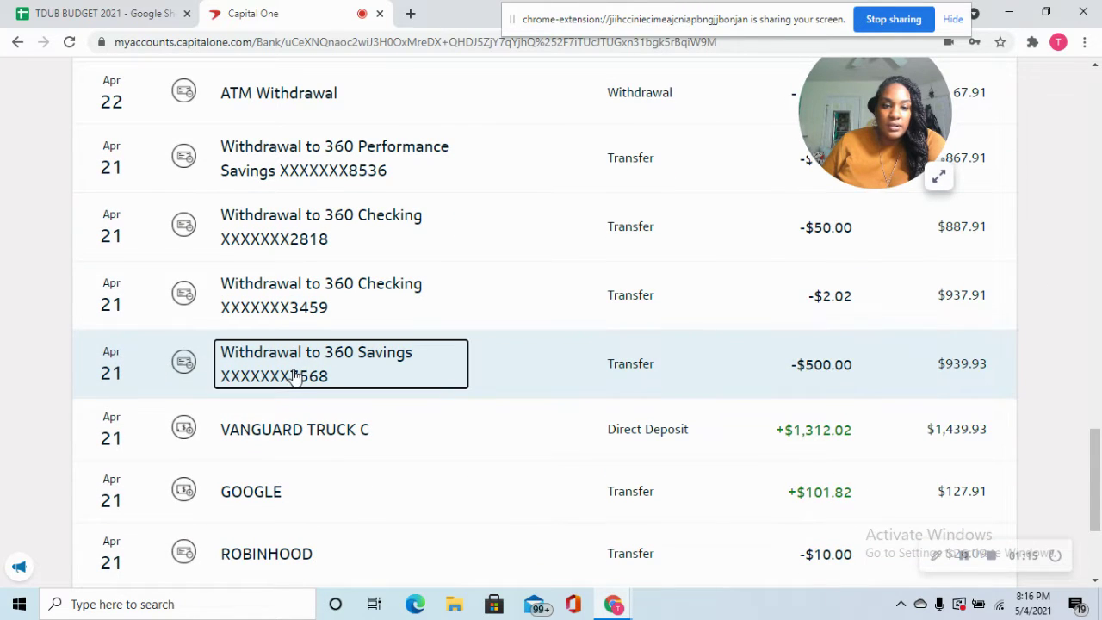
{"action": "left_click", "coordinate": [123, 369]}
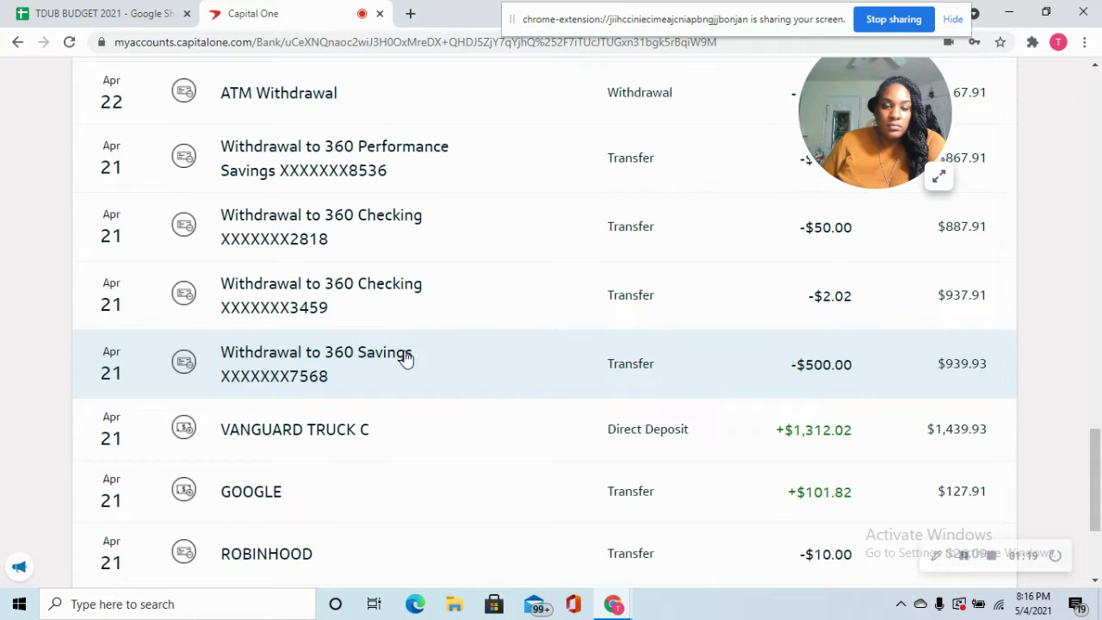
{"action": "left_click", "coordinate": [442, 366]}
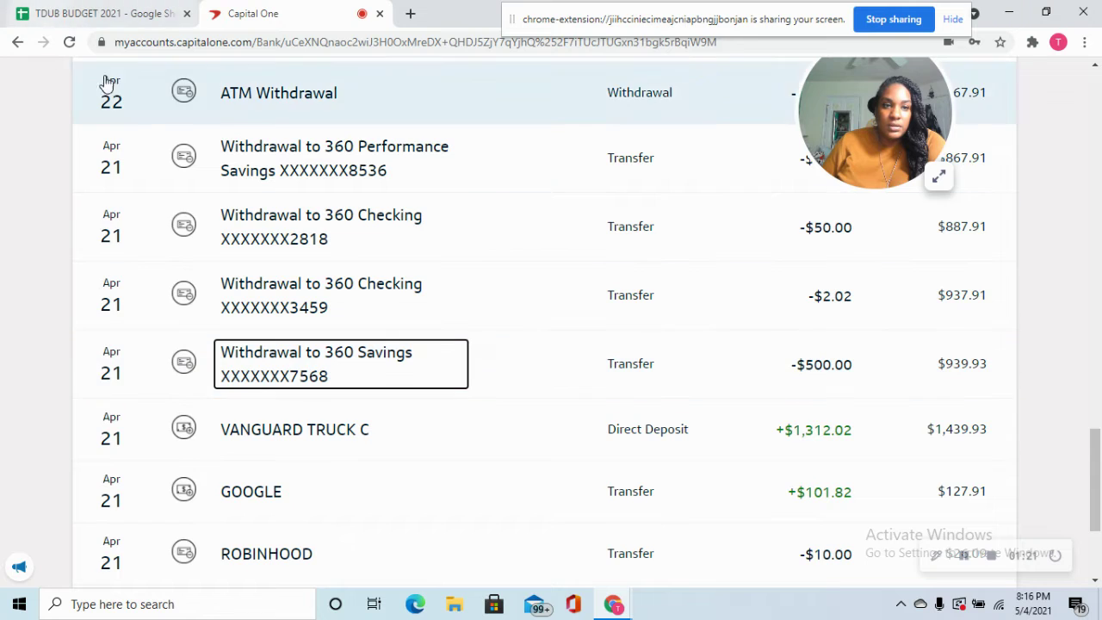
{"action": "left_click", "coordinate": [82, 12]}
Step: Enter 500 as the House Savings actual in H25
{"action": "scroll", "coordinate": [740, 448], "scroll_direction": "down", "scroll_amount": 3}
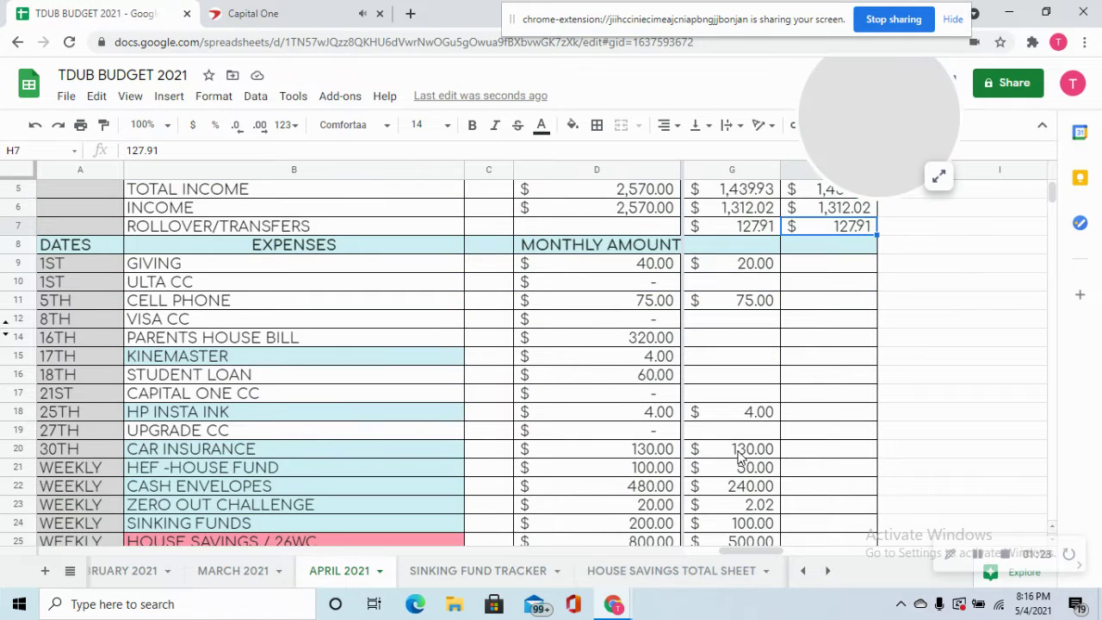
{"action": "scroll", "coordinate": [740, 448], "scroll_direction": "down", "scroll_amount": 1}
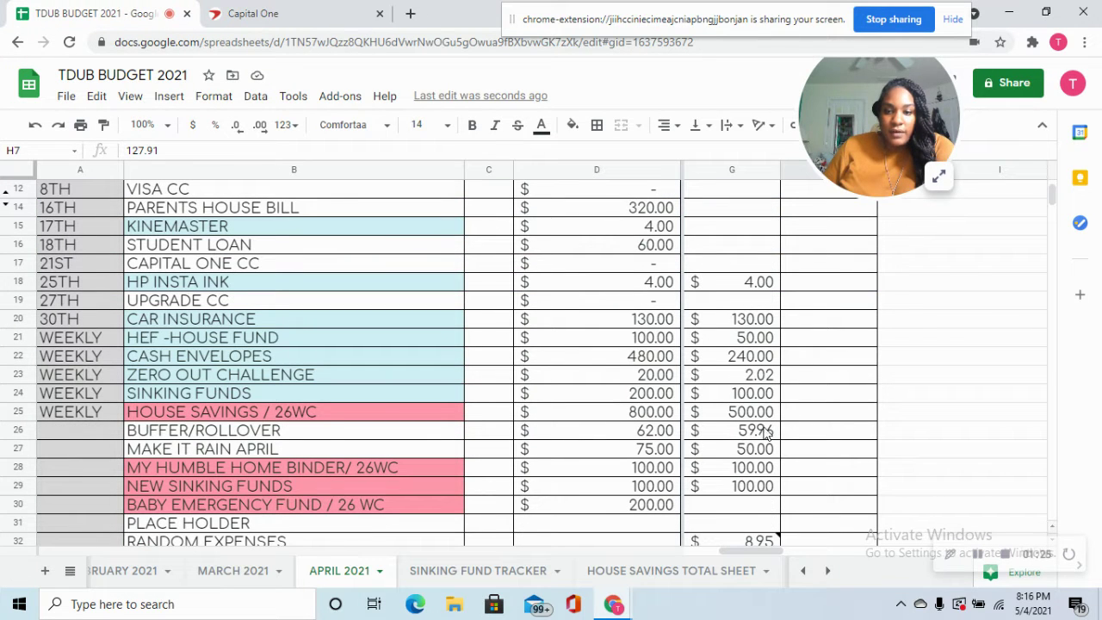
{"action": "left_click", "coordinate": [822, 412]}
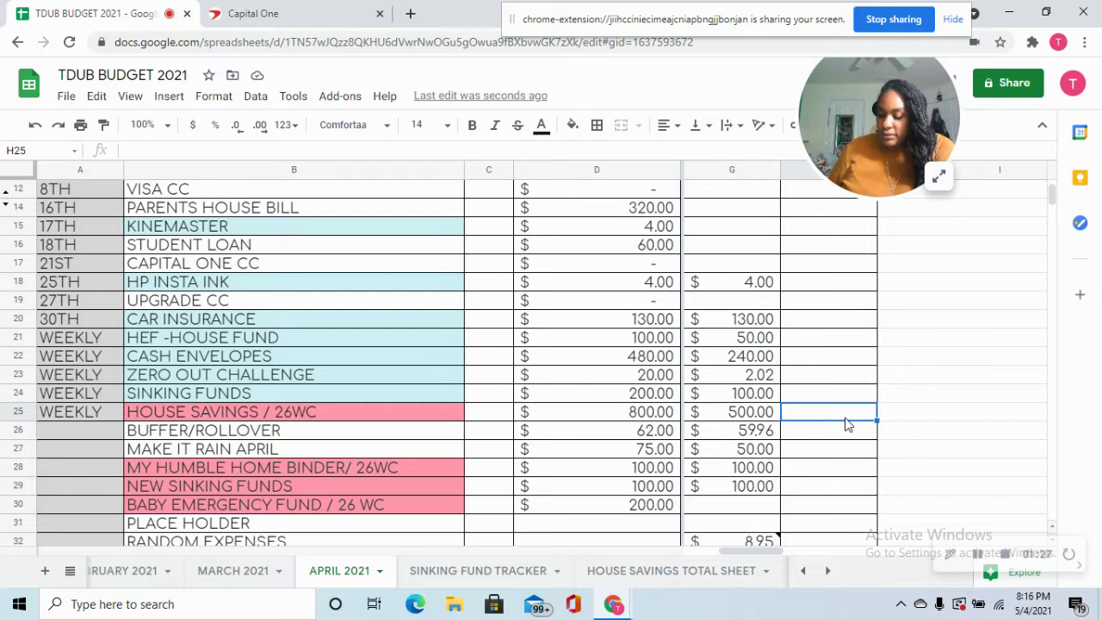
{"action": "type", "text": "500"}
{"action": "key", "text": "Return"}
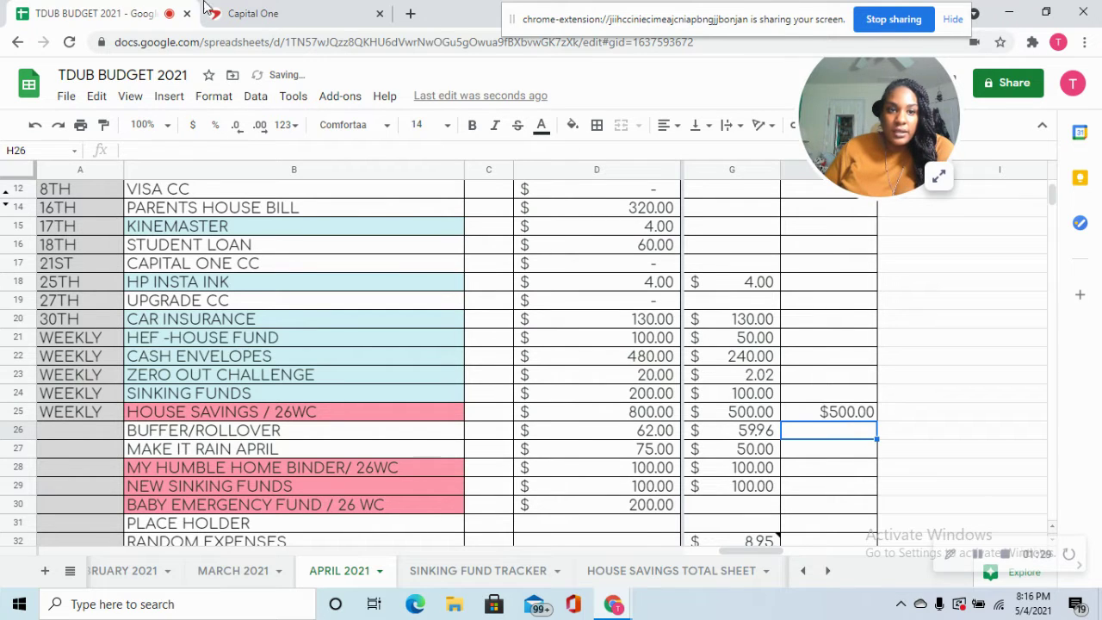
Step: Check the $2.02 checking transfer and enter 2.02 for the Zero Out Challenge in H23
{"action": "left_click", "coordinate": [236, 13]}
{"action": "scroll", "coordinate": [593, 367], "scroll_direction": "up", "scroll_amount": 3}
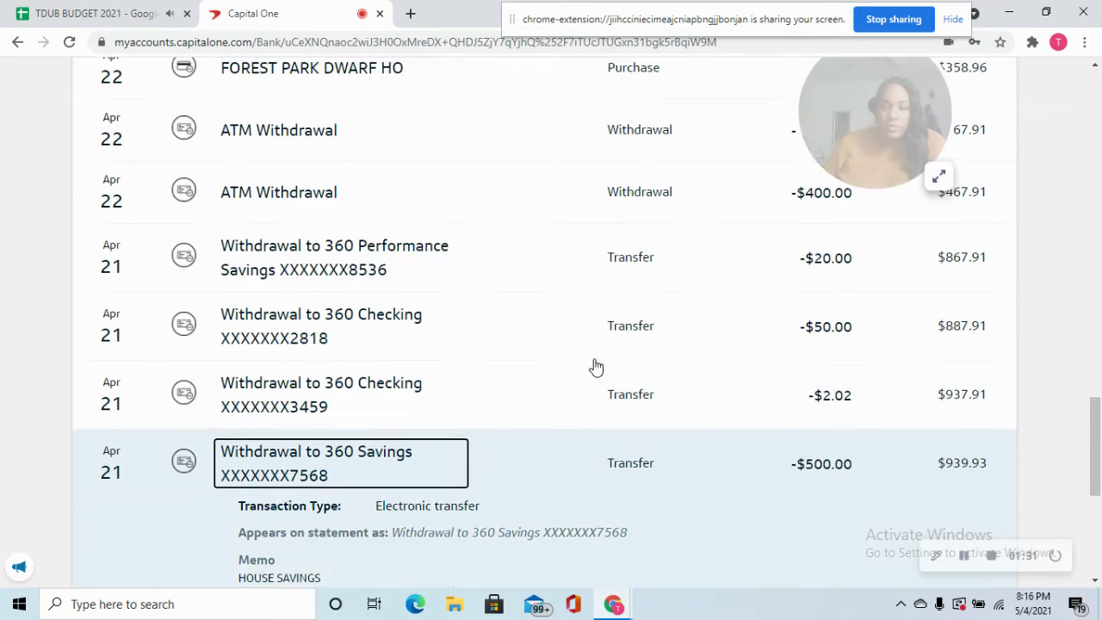
{"action": "left_click", "coordinate": [433, 448]}
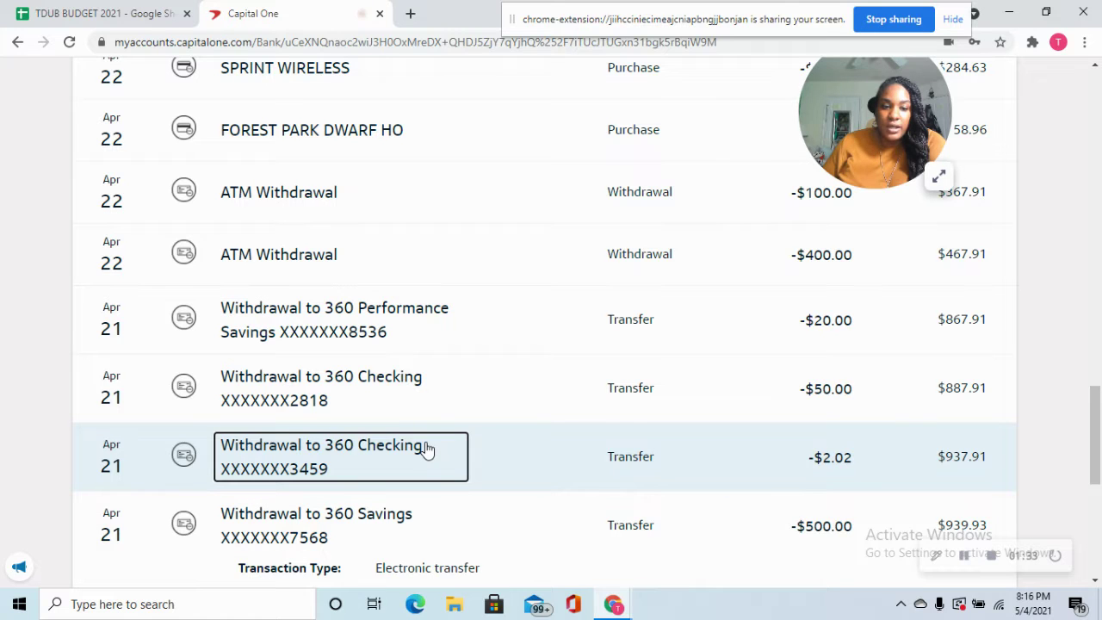
{"action": "left_click", "coordinate": [129, 452]}
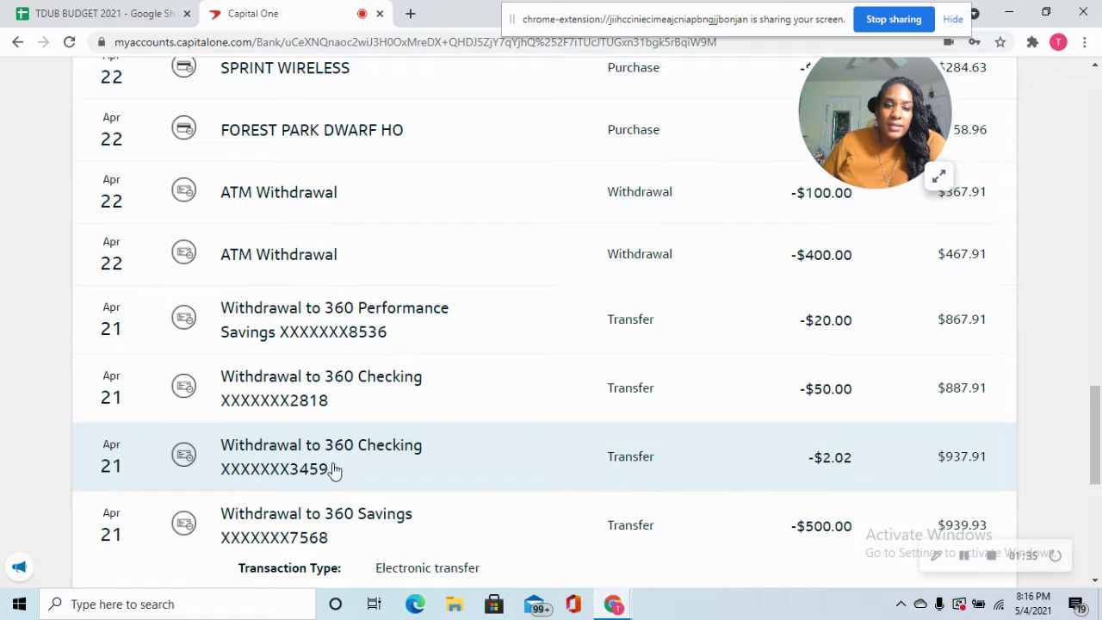
{"action": "left_click", "coordinate": [336, 468]}
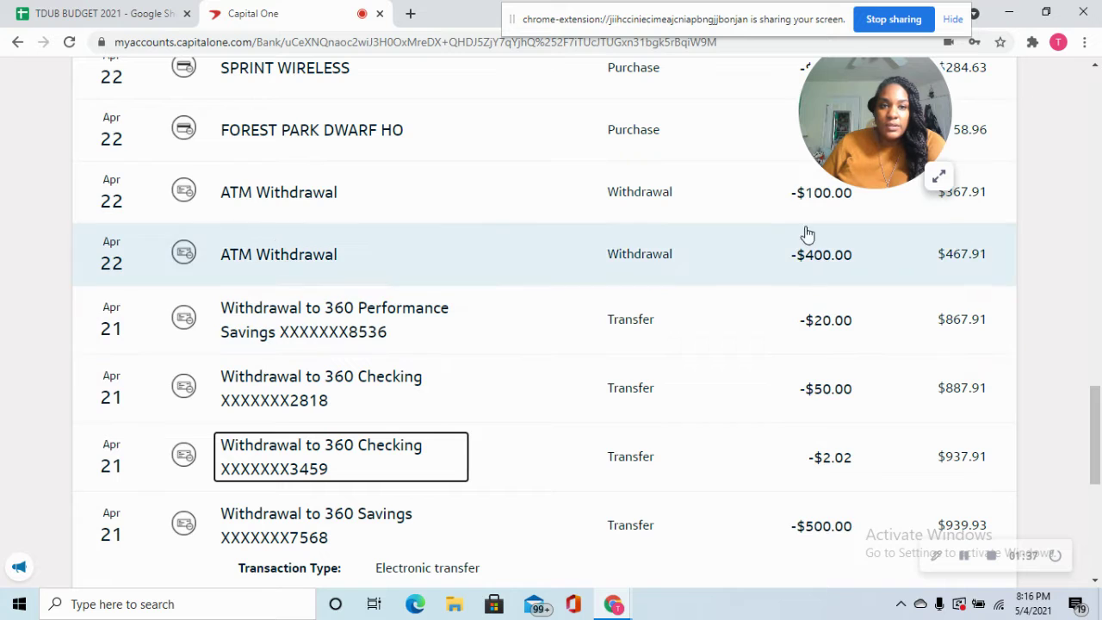
{"action": "left_click", "coordinate": [120, 19]}
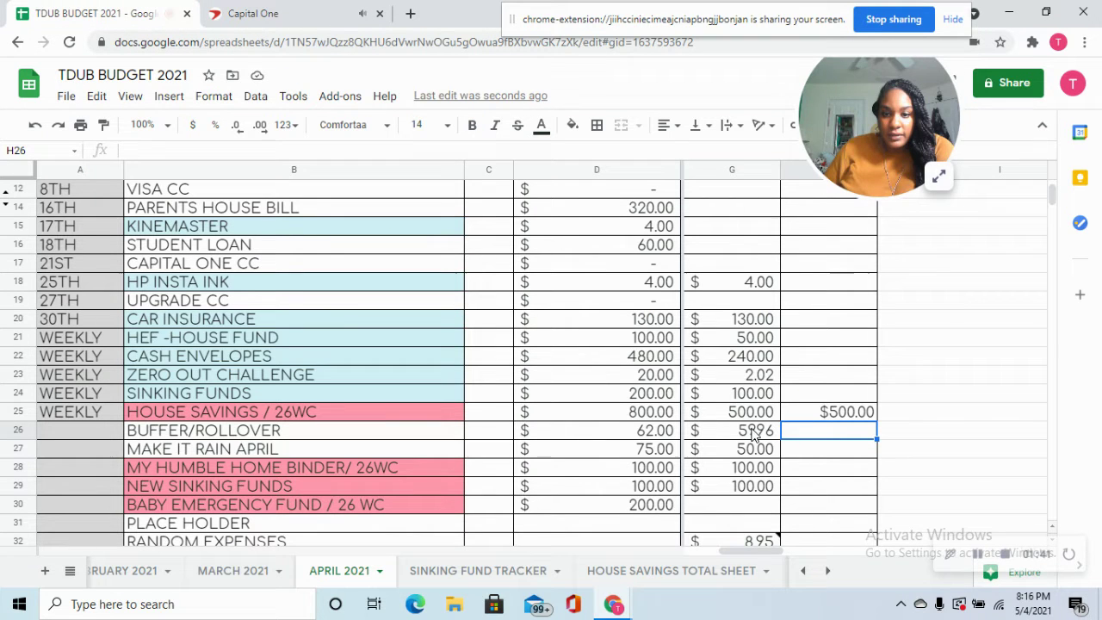
{"action": "left_click", "coordinate": [839, 376]}
{"action": "type", "text": "3"}
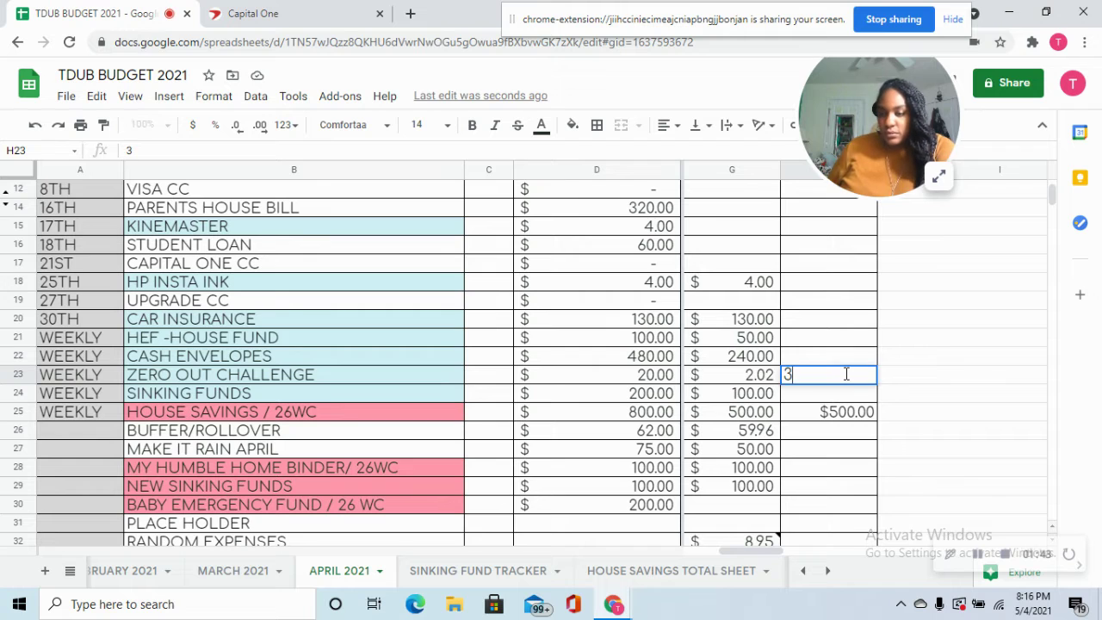
{"action": "key", "text": "Escape"}
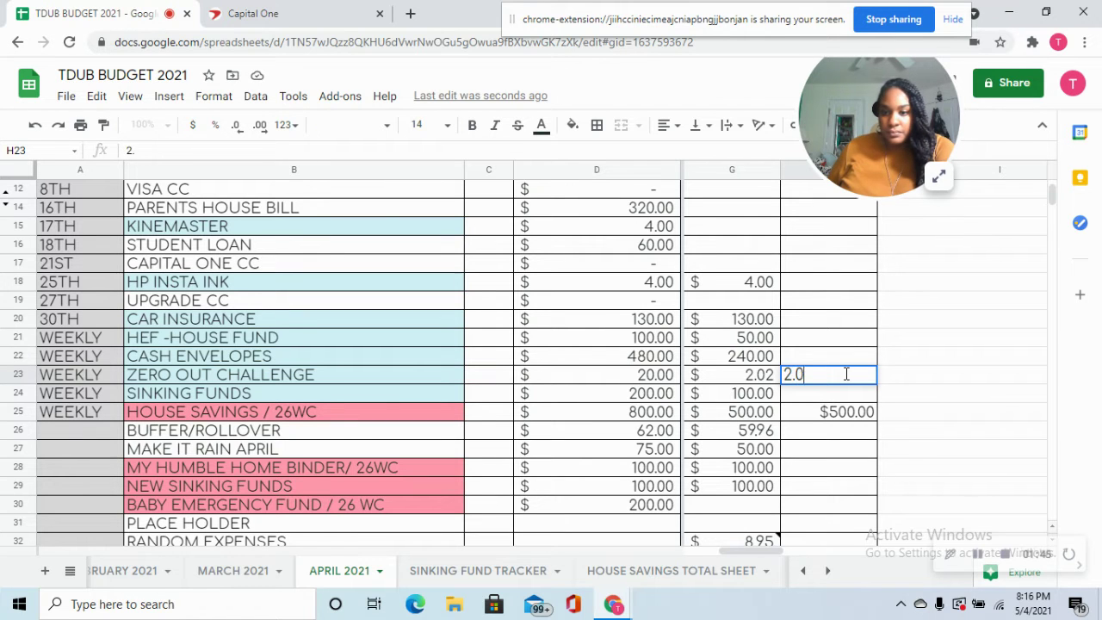
{"action": "type", "text": "2.02"}
{"action": "left_click", "coordinate": [849, 355]}
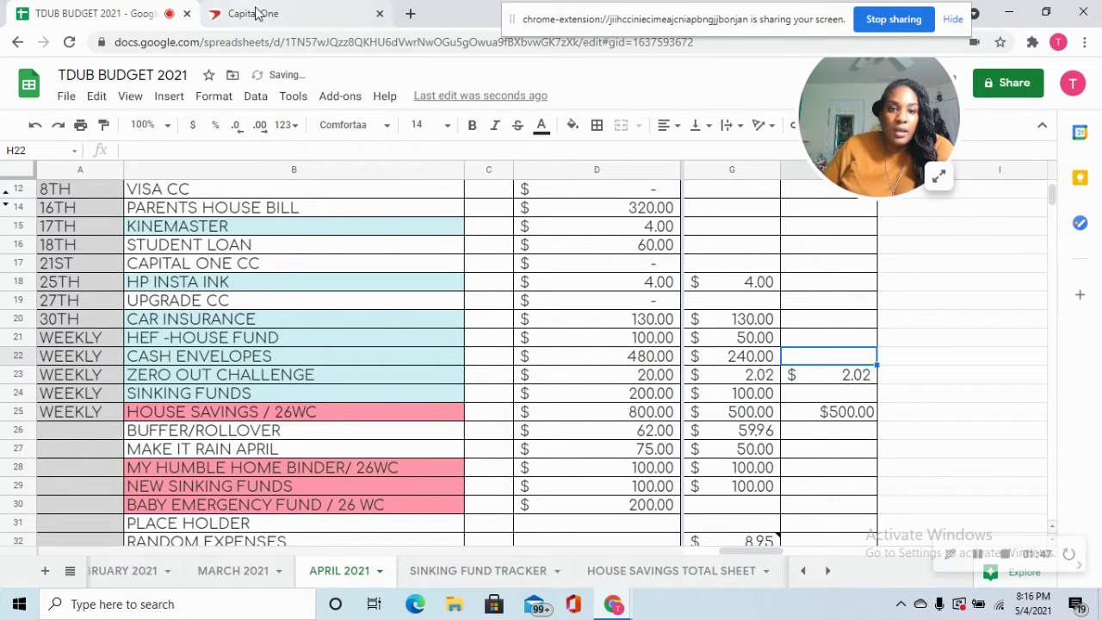
Step: After reading the $50 transfer's memo, enter 50 for the HEF house fund in H21
{"action": "left_click", "coordinate": [262, 13]}
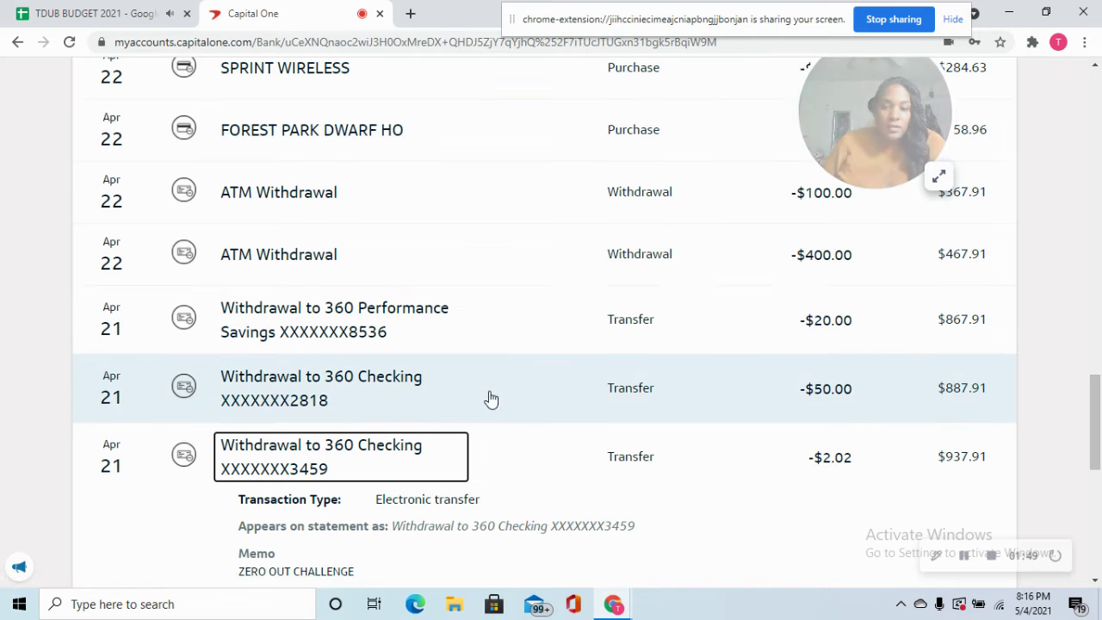
{"action": "left_click", "coordinate": [413, 390]}
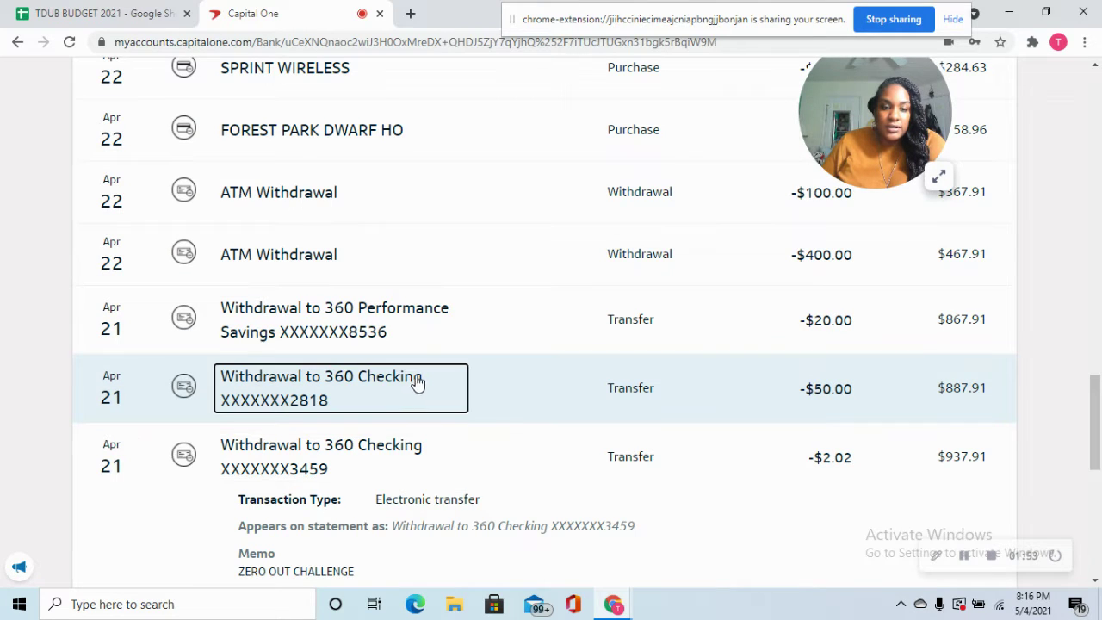
{"action": "left_click", "coordinate": [118, 13]}
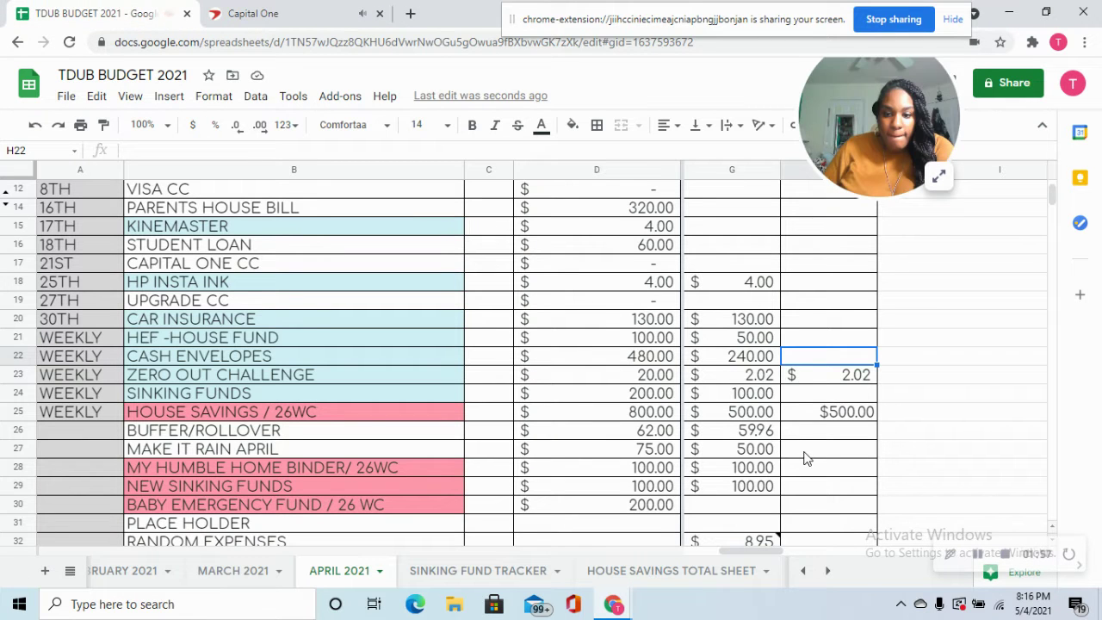
{"action": "left_click", "coordinate": [828, 344]}
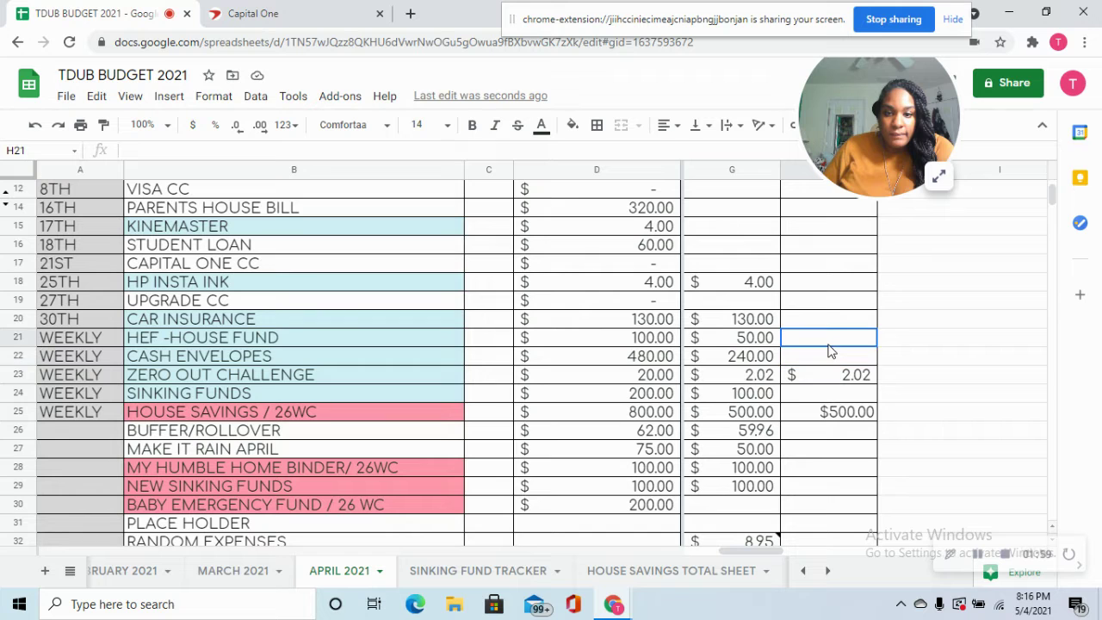
{"action": "type", "text": "50"}
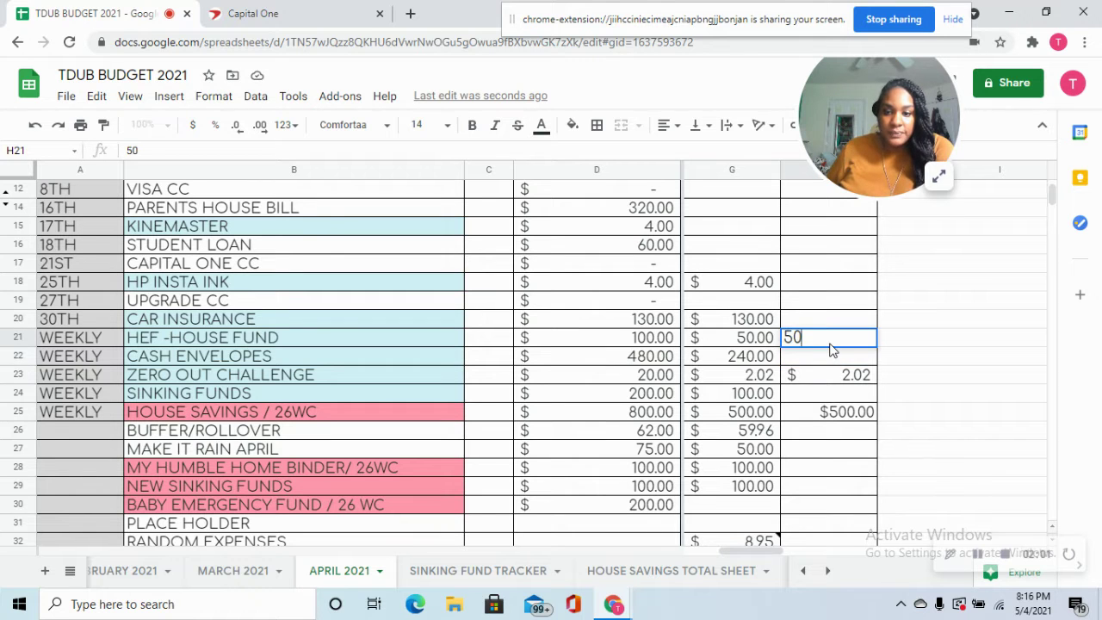
{"action": "key", "text": "Return"}
Step: Enter 20 as the Giving actual in H9
{"action": "scroll", "coordinate": [827, 344], "scroll_direction": "up", "scroll_amount": 5}
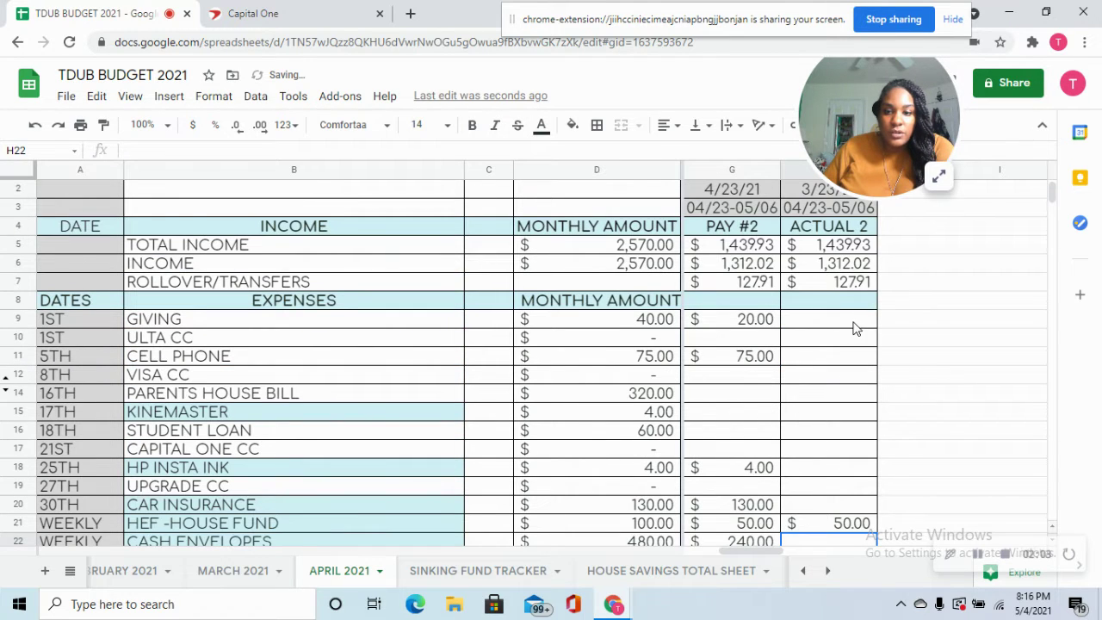
{"action": "left_click", "coordinate": [855, 325]}
{"action": "type", "text": "20"}
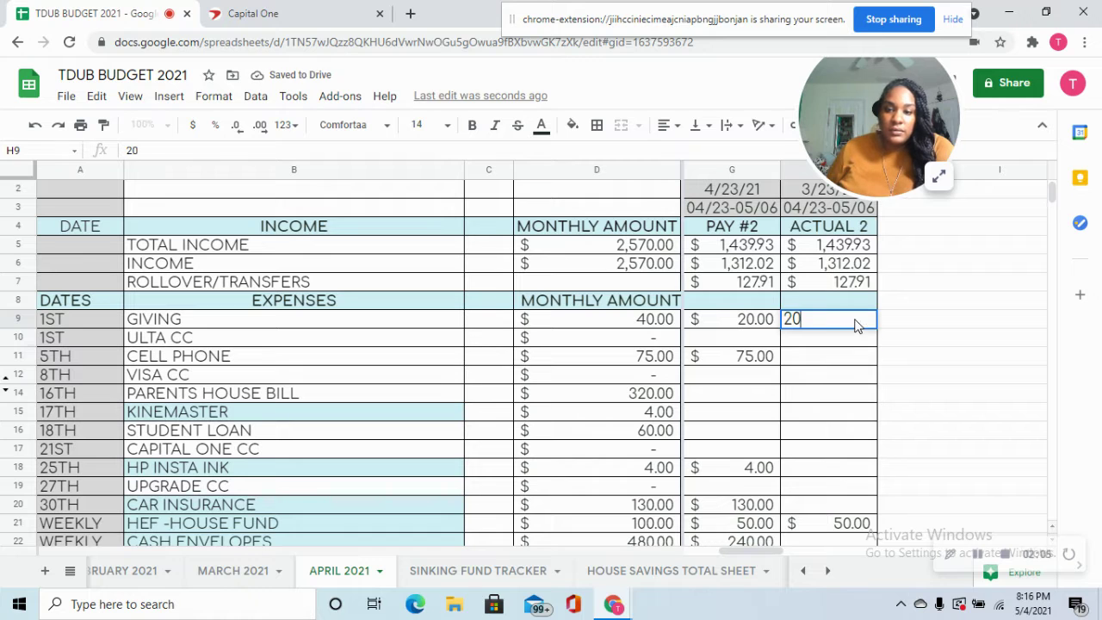
{"action": "key", "text": "Return"}
Step: After reviewing the bank transactions, enter 100 for the humble home binder in H28
{"action": "left_click", "coordinate": [258, 13]}
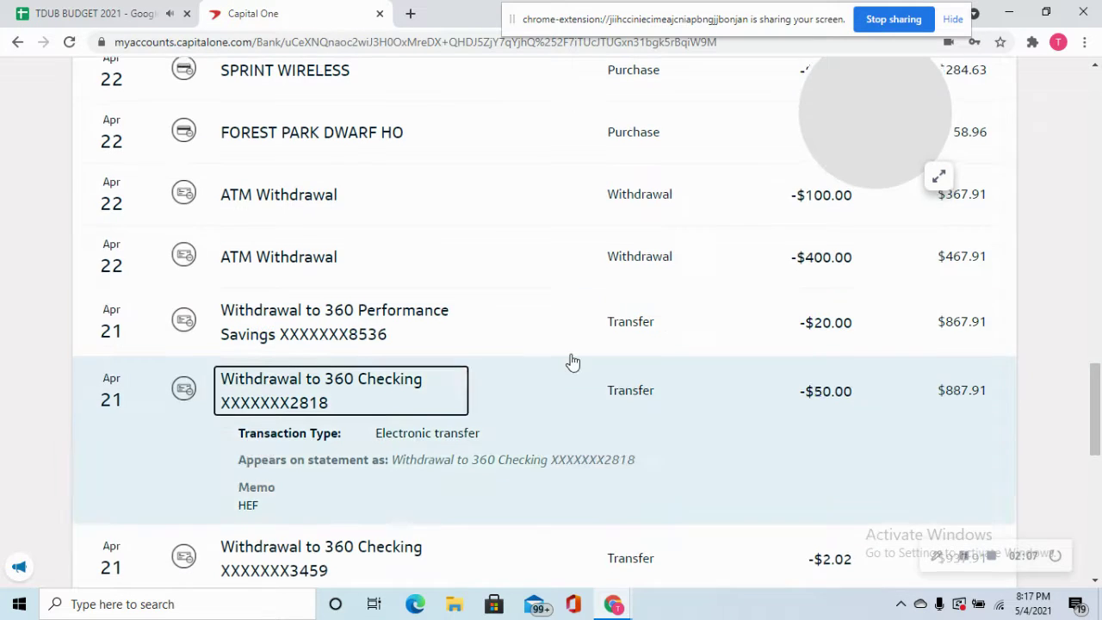
{"action": "scroll", "coordinate": [573, 362], "scroll_direction": "up", "scroll_amount": 1}
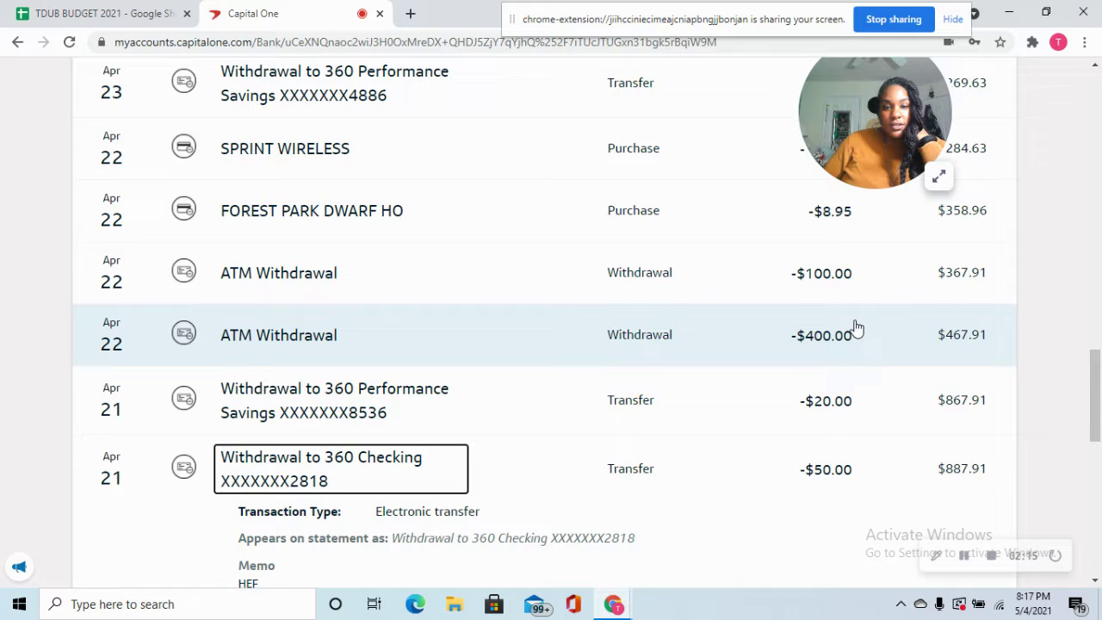
{"action": "scroll", "coordinate": [688, 343], "scroll_direction": "up", "scroll_amount": 2}
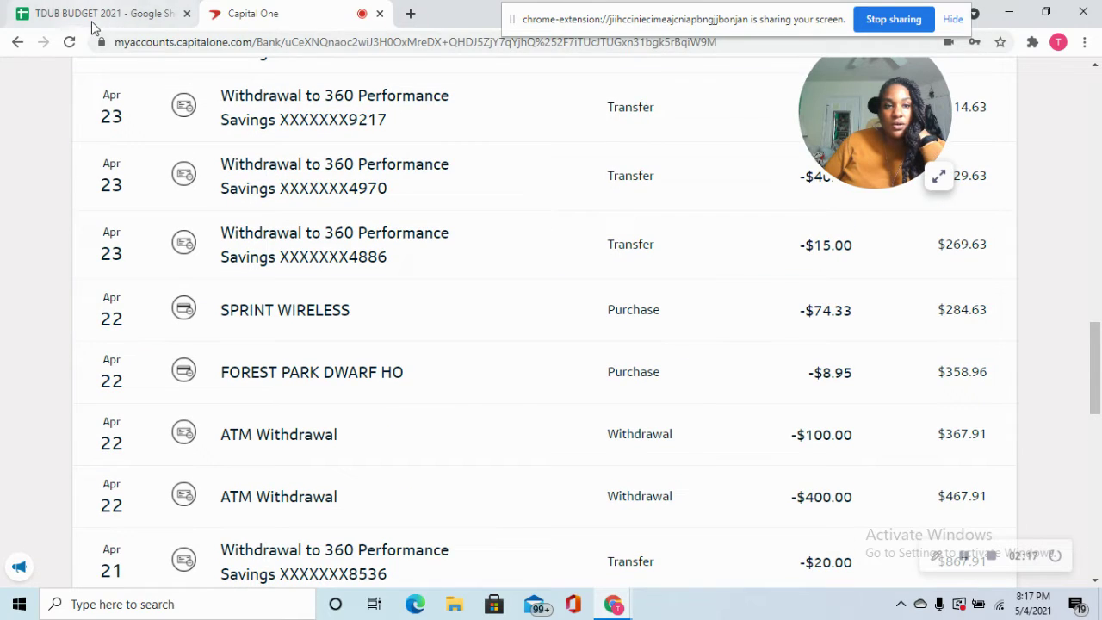
{"action": "left_click", "coordinate": [25, 19]}
{"action": "scroll", "coordinate": [613, 503], "scroll_direction": "down", "scroll_amount": 3}
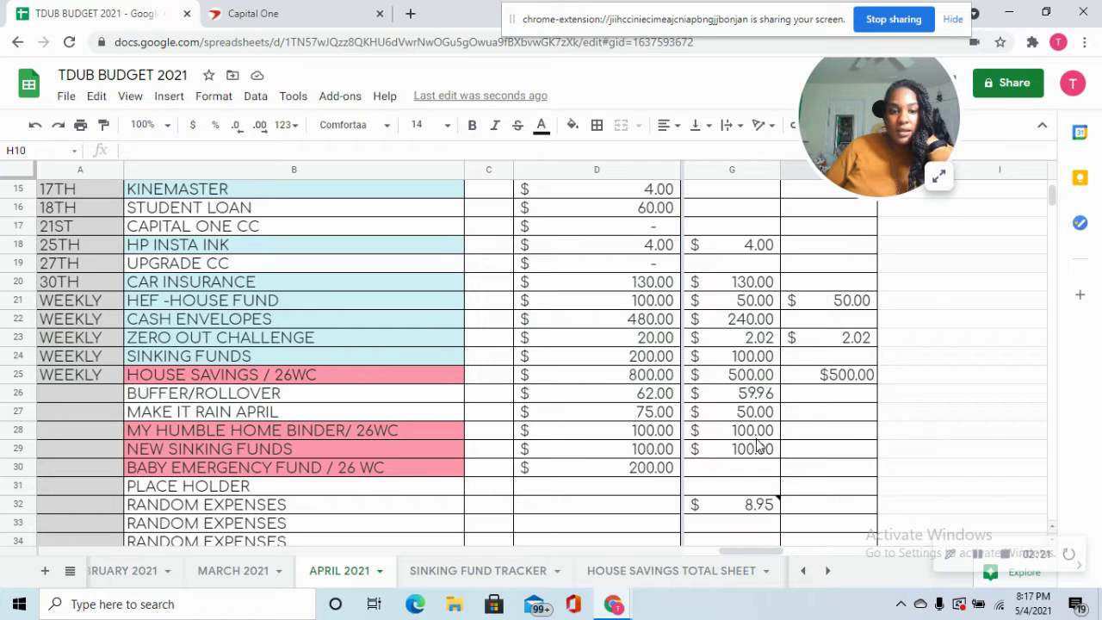
{"action": "left_click", "coordinate": [811, 429]}
{"action": "type", "text": "100"}
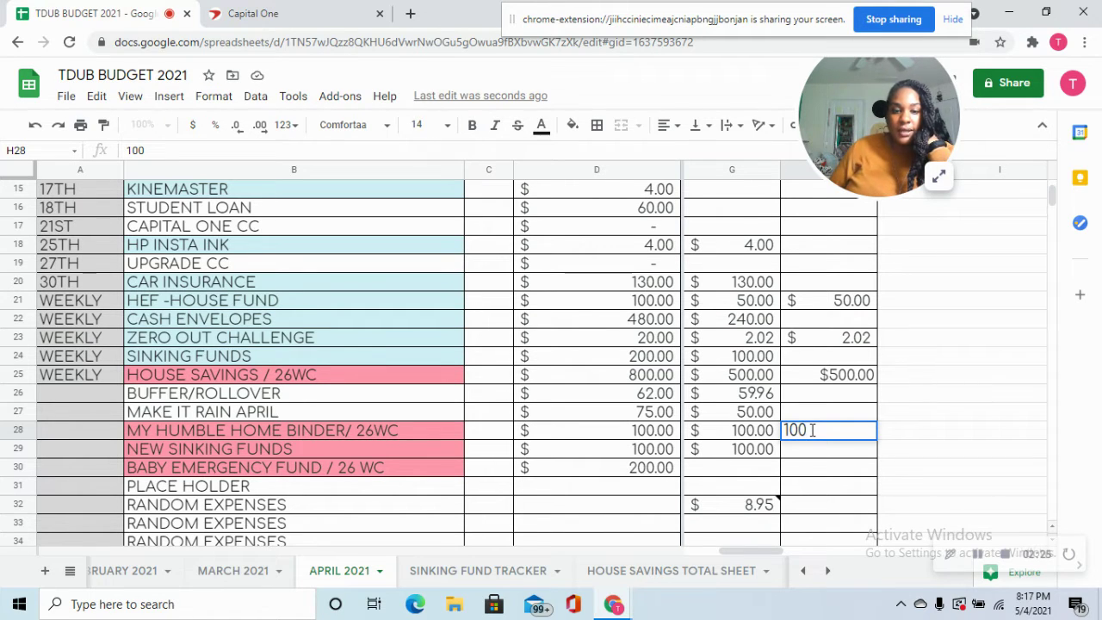
{"action": "key", "text": "Return"}
Step: Enter 240 for cash envelopes in H22
{"action": "key", "text": "Up"}
{"action": "key", "text": "Up"}
{"action": "key", "text": "Up"}
{"action": "key", "text": "Up"}
{"action": "key", "text": "Up"}
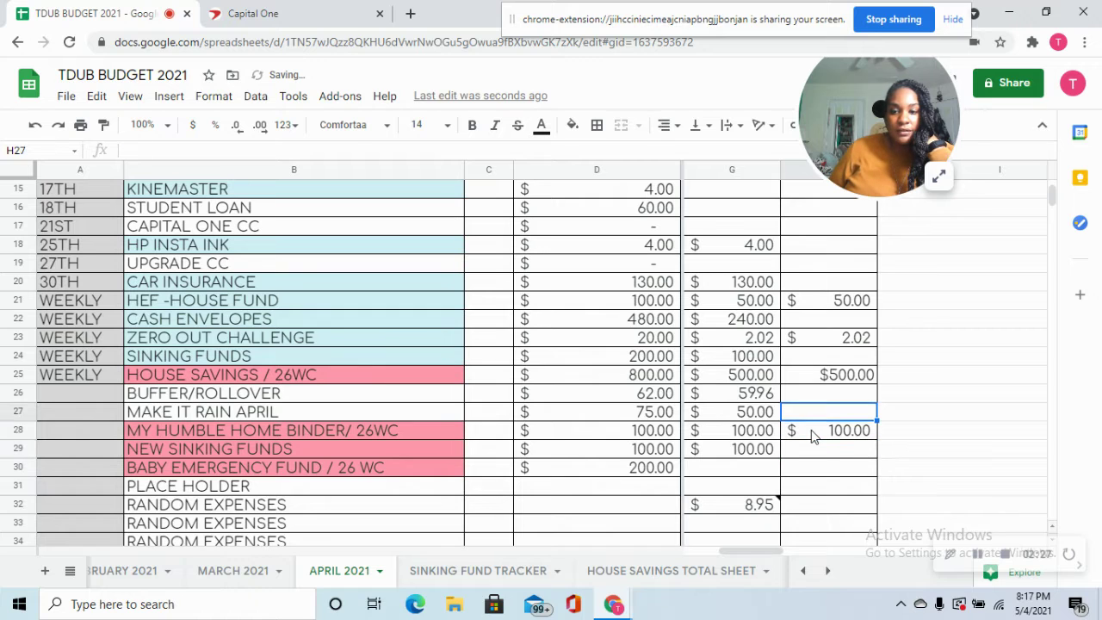
{"action": "key", "text": "Up"}
{"action": "key", "text": "Up"}
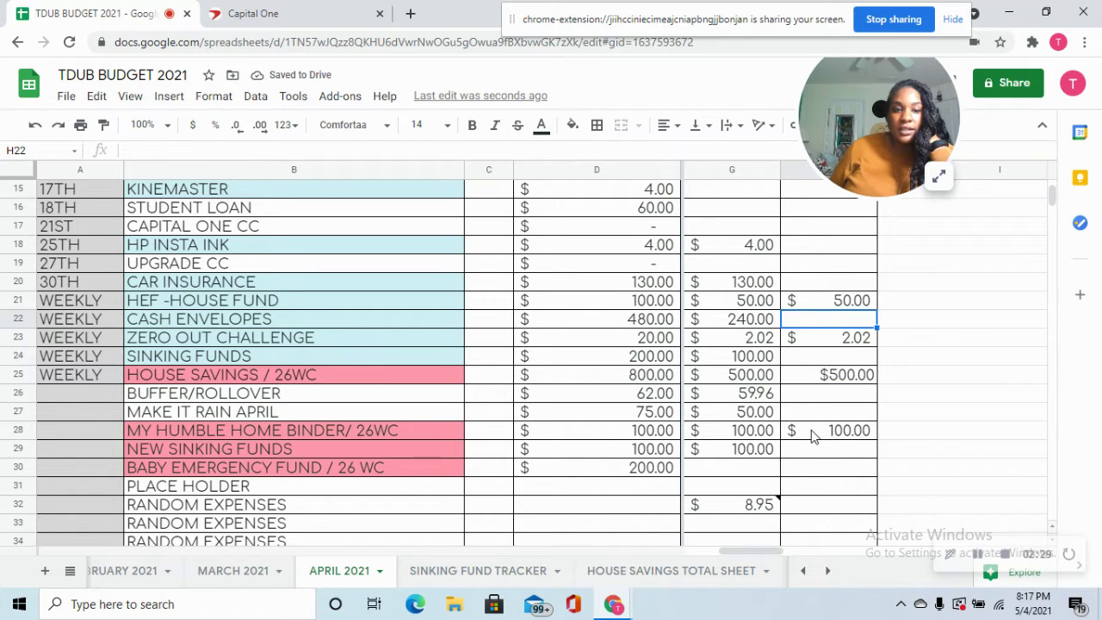
{"action": "type", "text": "240"}
{"action": "key", "text": "Return"}
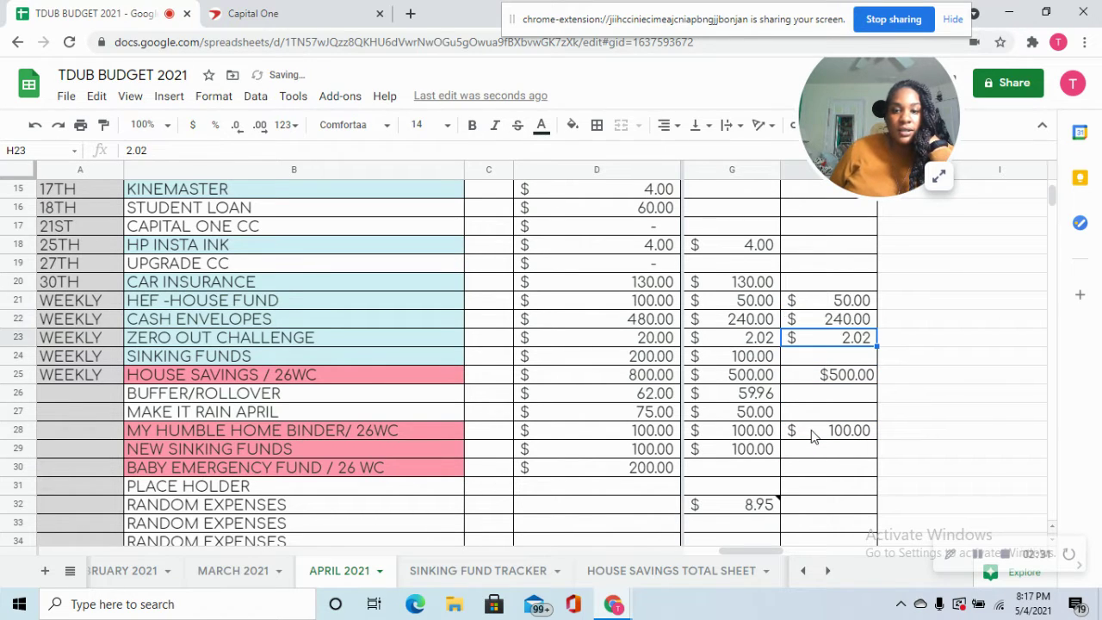
{"action": "key", "text": "Up"}
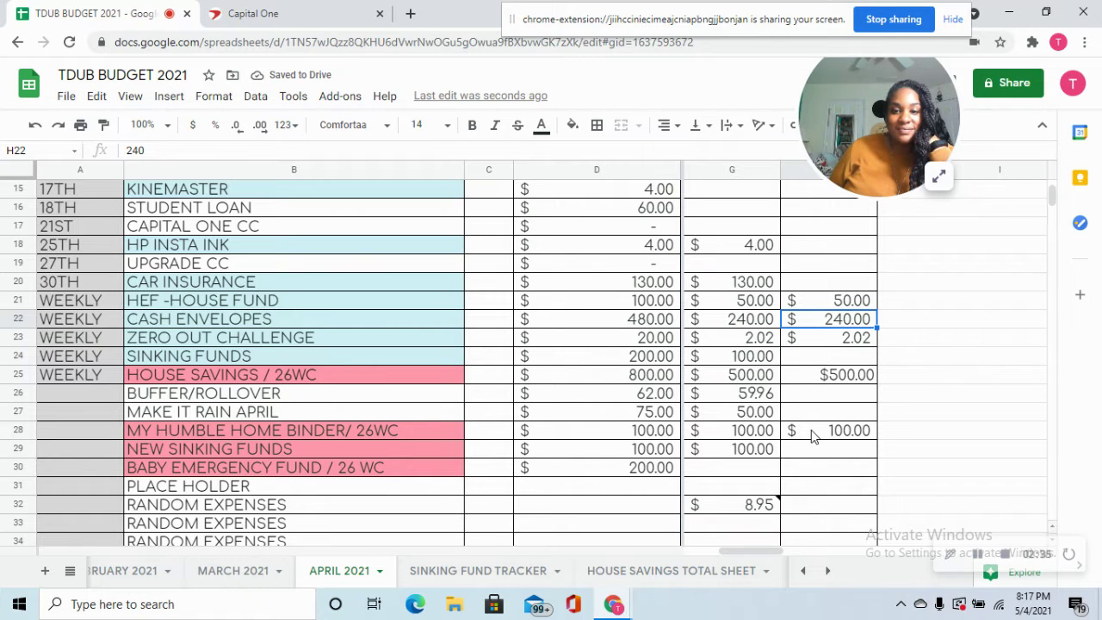
{"action": "key", "text": "Left"}
{"action": "key", "text": "Left"}
{"action": "key", "text": "Left"}
{"action": "key", "text": "Left"}
{"action": "key", "text": "Left"}
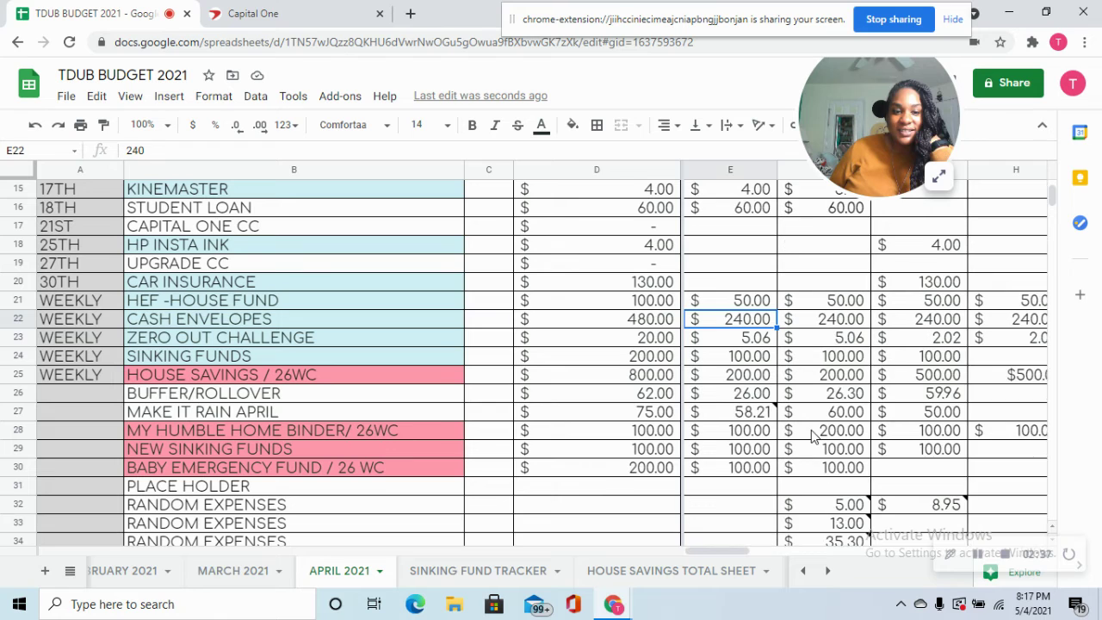
{"action": "key", "text": "Right"}
{"action": "key", "text": "Right"}
{"action": "key", "text": "Right"}
{"action": "key", "text": "Right"}
{"action": "key", "text": "Right"}
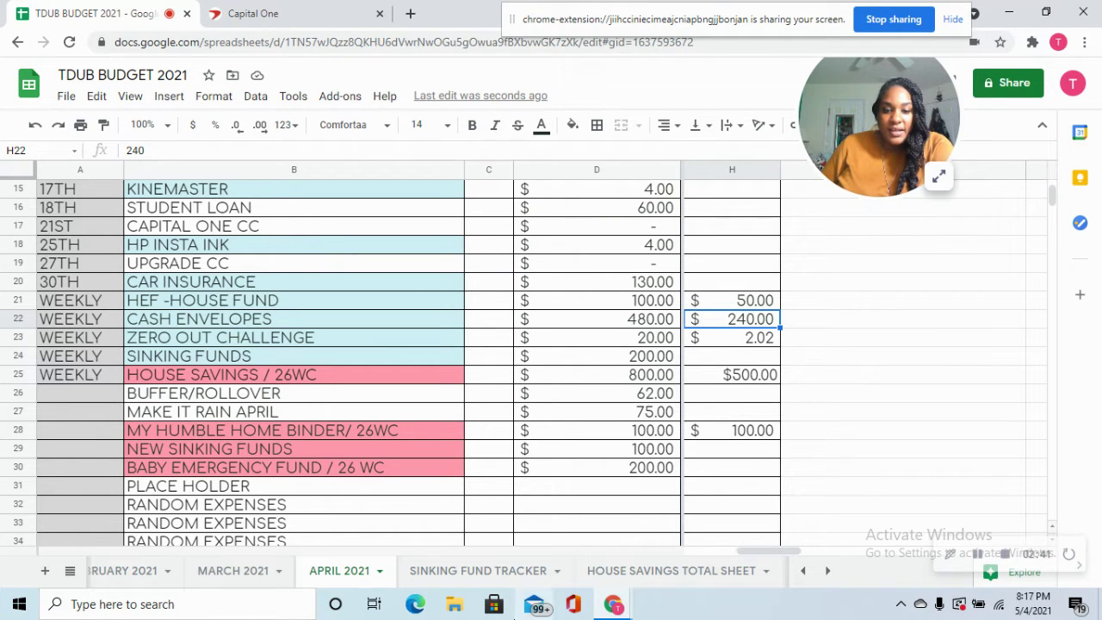
Step: Launch Calculator, compute 500-240-100 = 160, then minimize it
{"action": "left_click", "coordinate": [28, 614]}
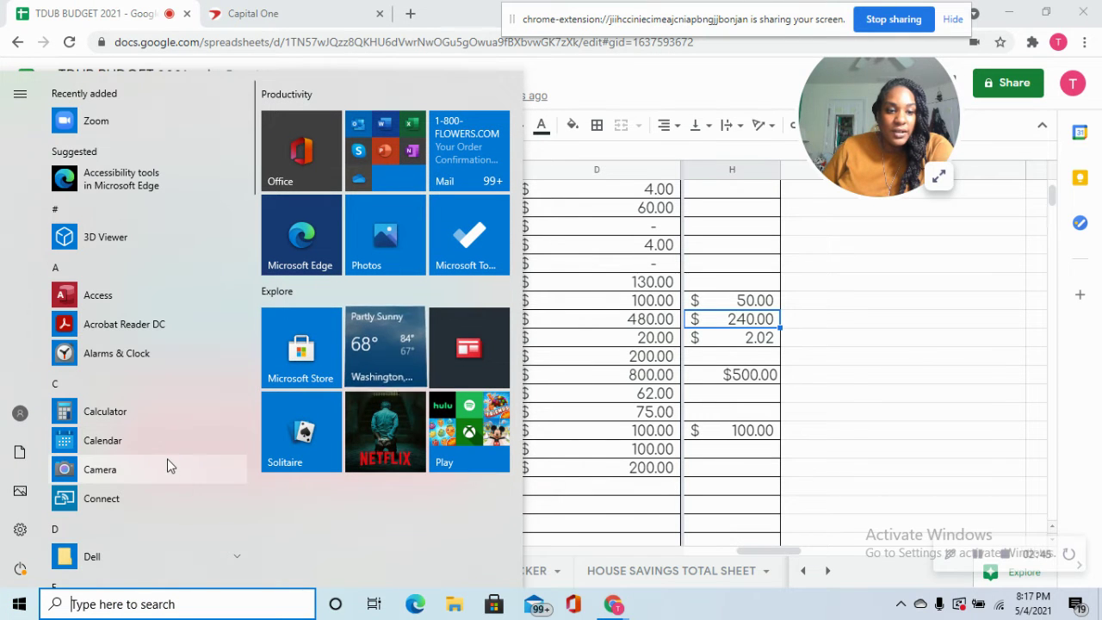
{"action": "left_click", "coordinate": [107, 413]}
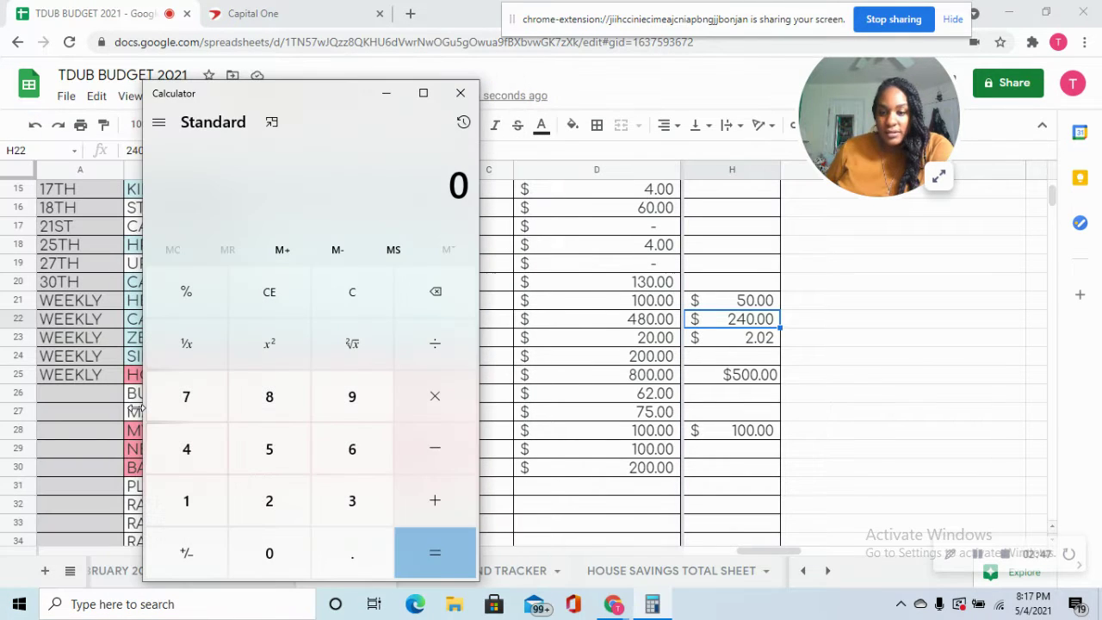
{"action": "type", "text": "4"}
{"action": "key", "text": "BackSpace"}
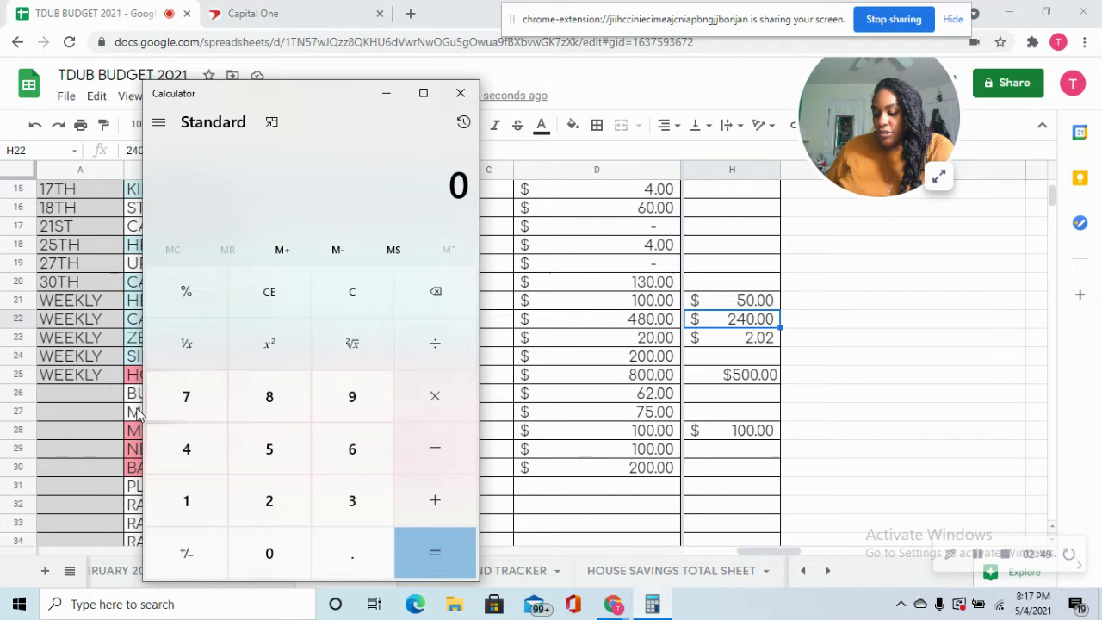
{"action": "type", "text": "500-240-100"}
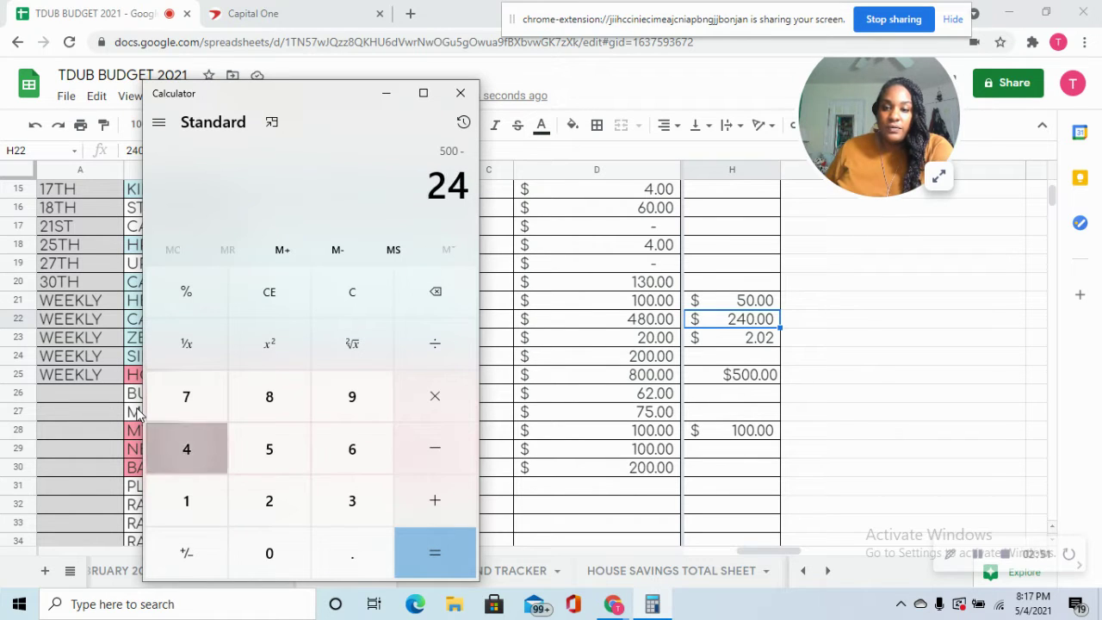
{"action": "key", "text": "Return"}
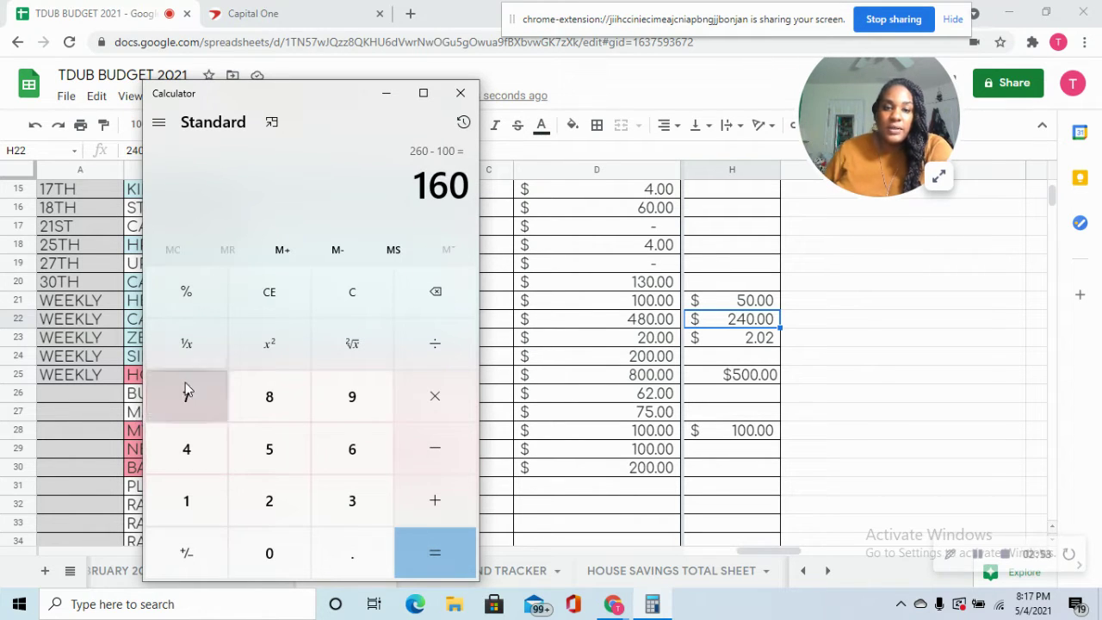
{"action": "left_click", "coordinate": [383, 95]}
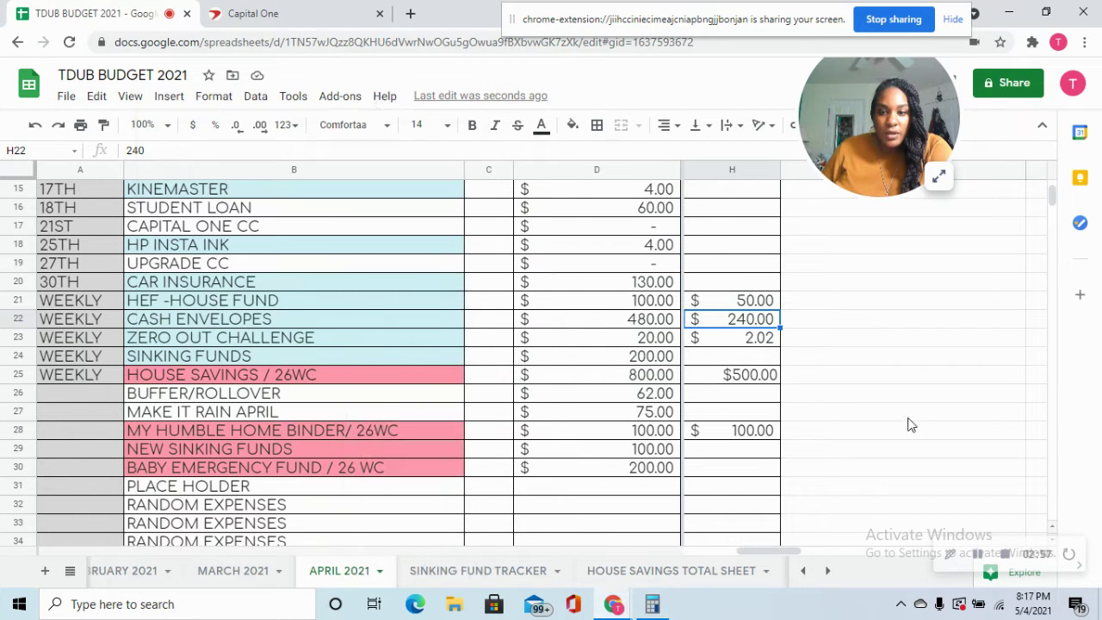
Step: Enter 60 for Make It Rain April in H27 and 100 for New Sinking Funds
{"action": "left_click", "coordinate": [744, 415]}
{"action": "type", "text": "6"}
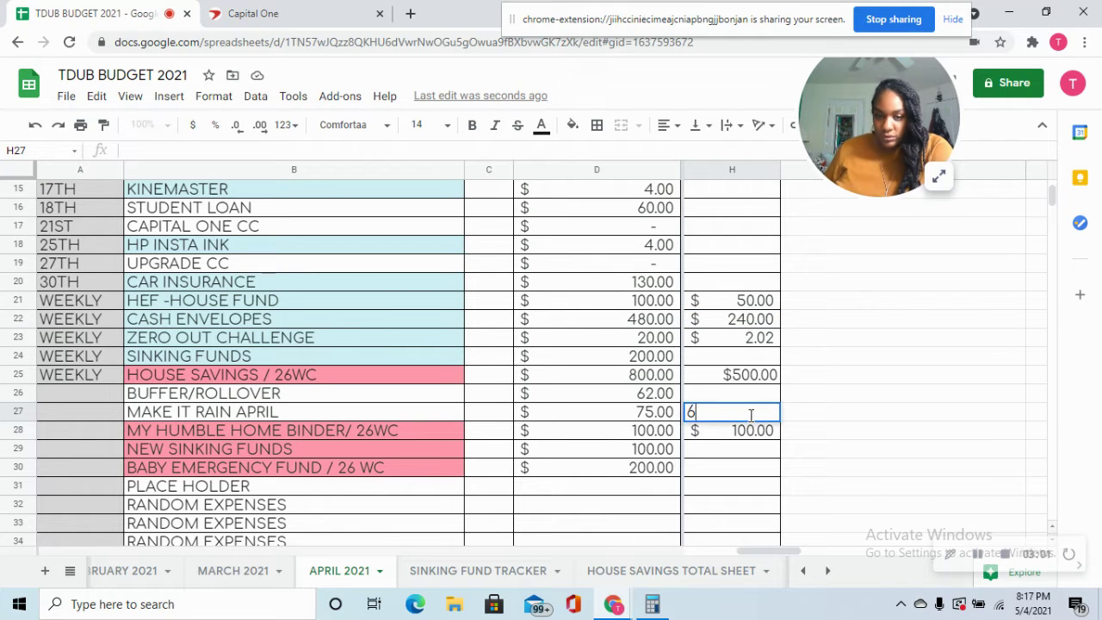
{"action": "type", "text": "0"}
{"action": "key", "text": "Return"}
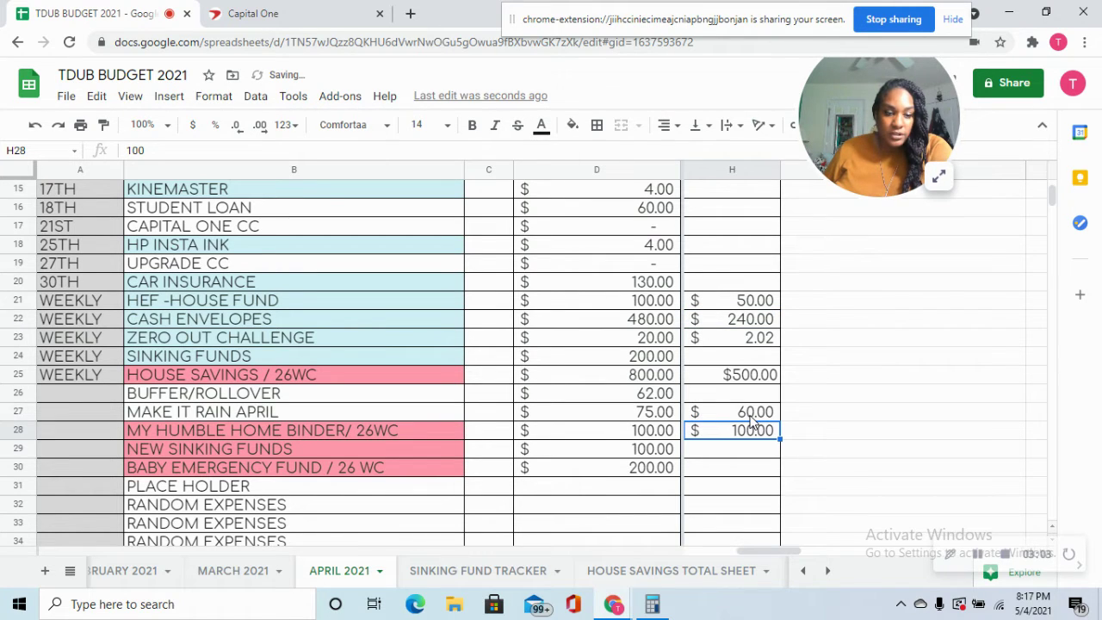
{"action": "key", "text": "Up"}
{"action": "key", "text": "Up"}
{"action": "key", "text": "Down"}
{"action": "key", "text": "Down"}
{"action": "key", "text": "Down"}
{"action": "key", "text": "Down"}
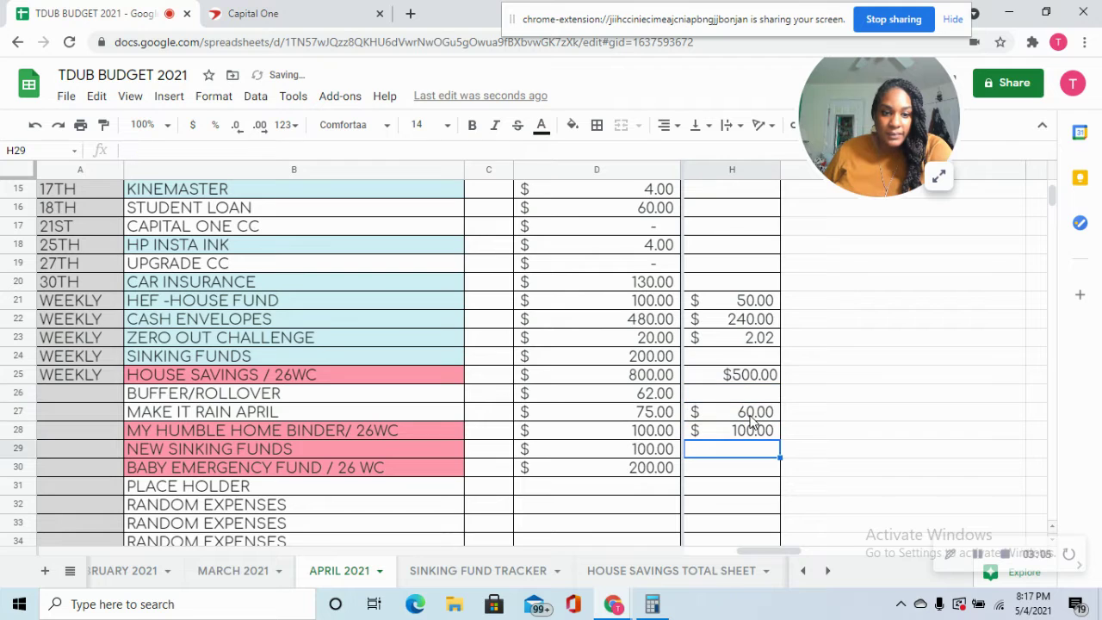
{"action": "key", "text": "Up"}
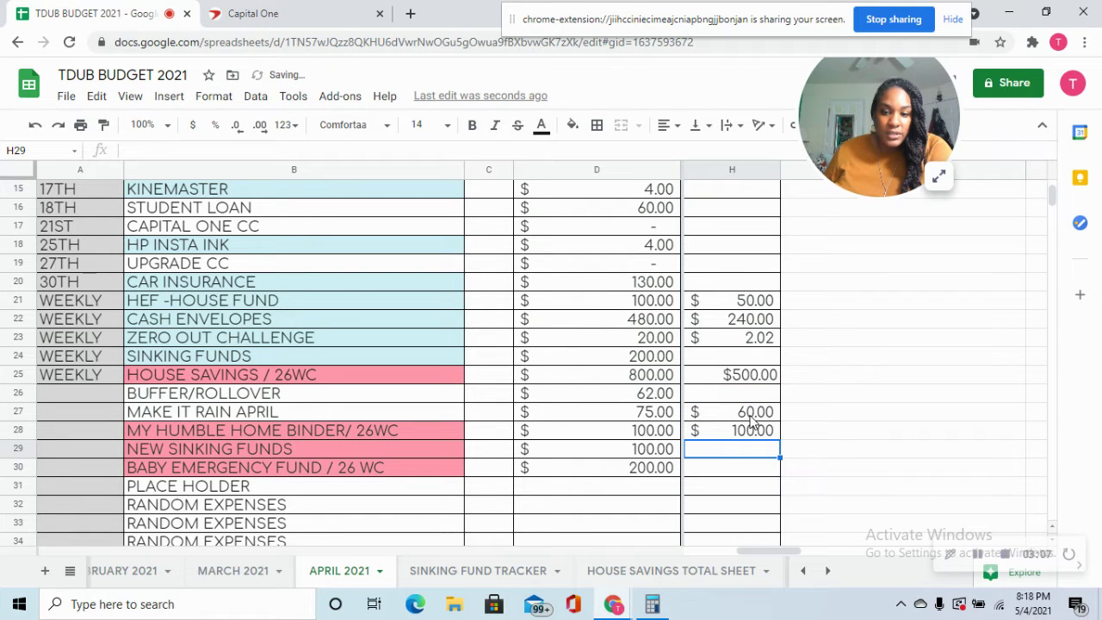
{"action": "type", "text": "100"}
{"action": "key", "text": "Return"}
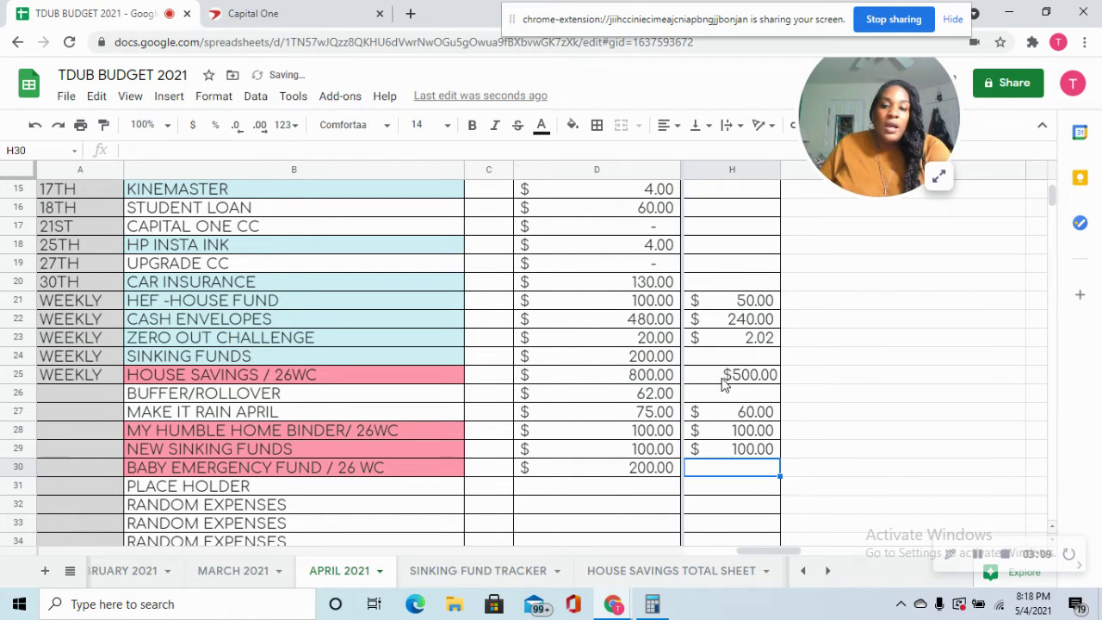
Step: After checking Capital One, enter 8.95 as the first Random Expenses actual
{"action": "left_click", "coordinate": [262, 13]}
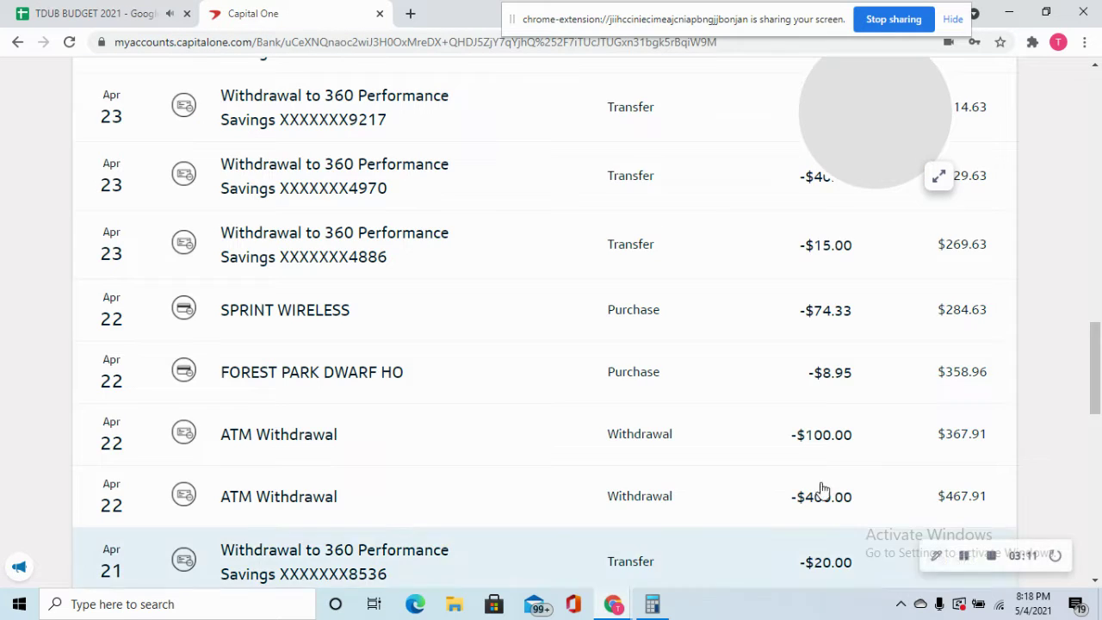
{"action": "scroll", "coordinate": [800, 430], "scroll_direction": "up", "scroll_amount": 2}
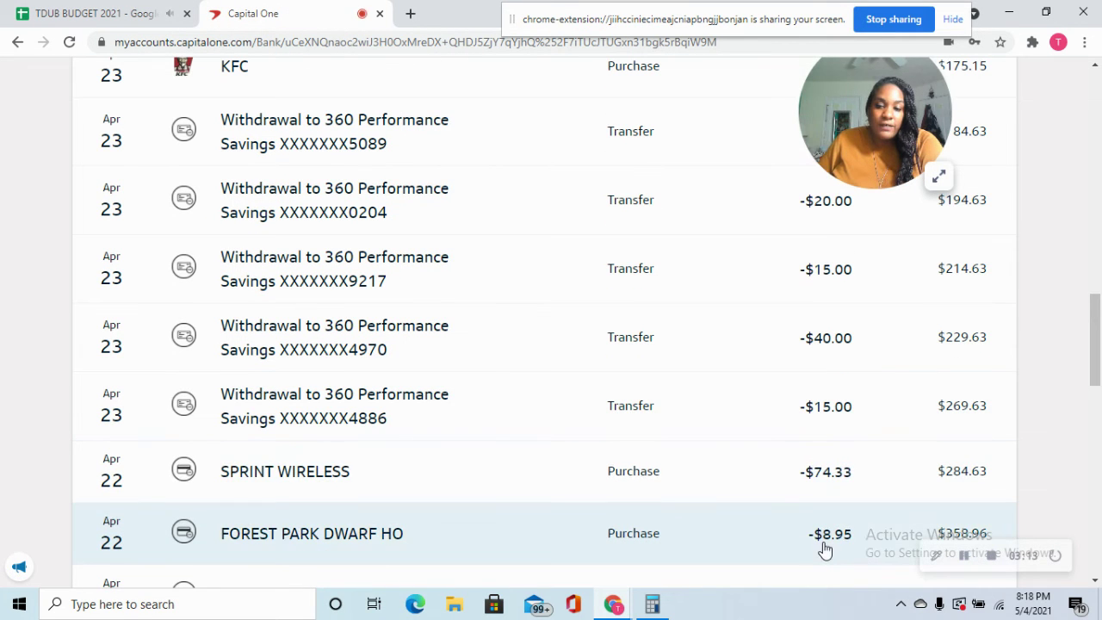
{"action": "left_click", "coordinate": [155, 13]}
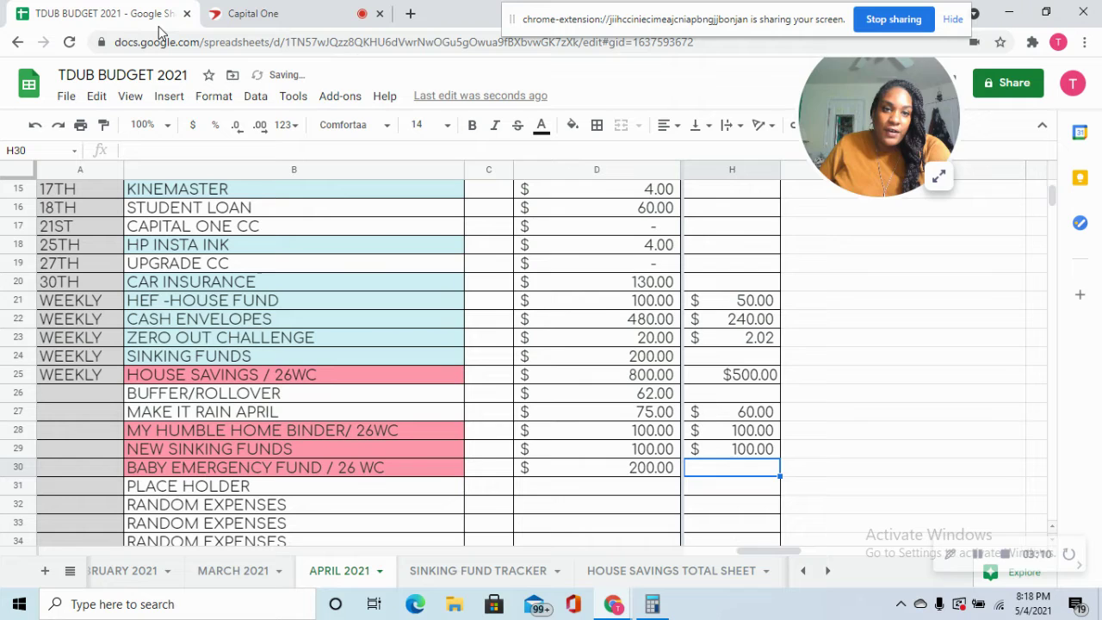
{"action": "scroll", "coordinate": [505, 449], "scroll_direction": "down", "scroll_amount": 4}
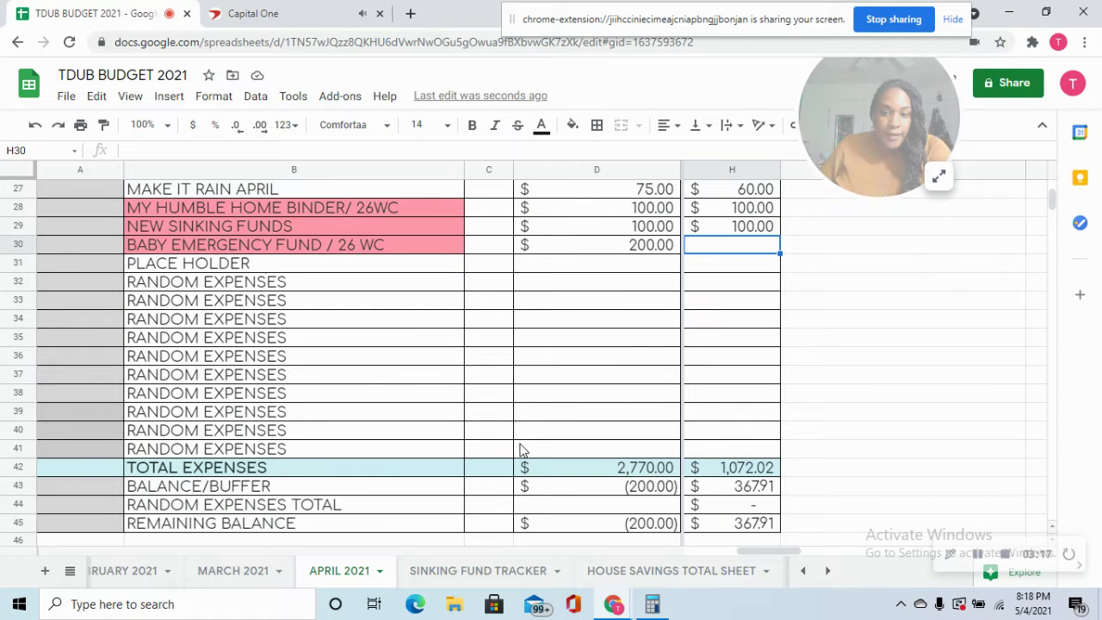
{"action": "scroll", "coordinate": [527, 448], "scroll_direction": "up", "scroll_amount": 1}
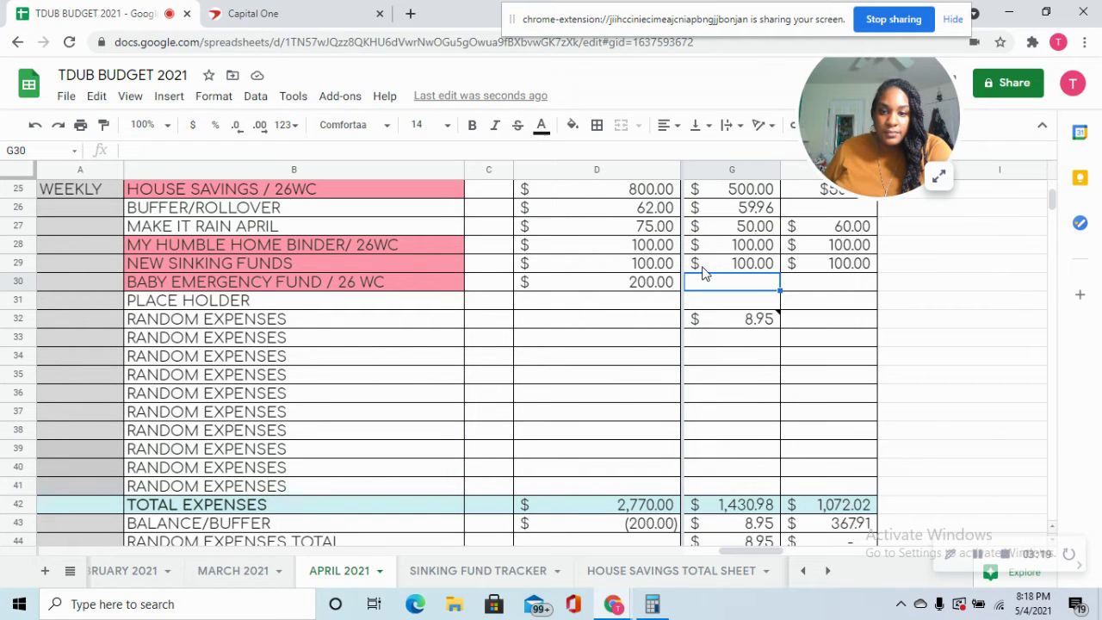
{"action": "key", "text": "Right"}
{"action": "key", "text": "Down"}
{"action": "key", "text": "Down"}
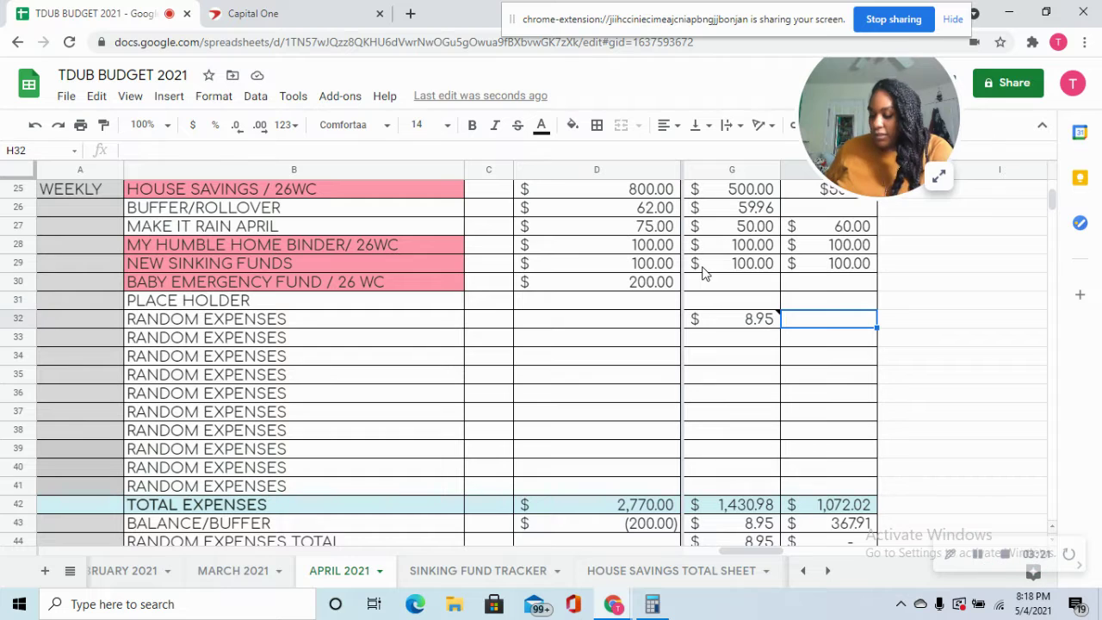
{"action": "type", "text": ".8"}
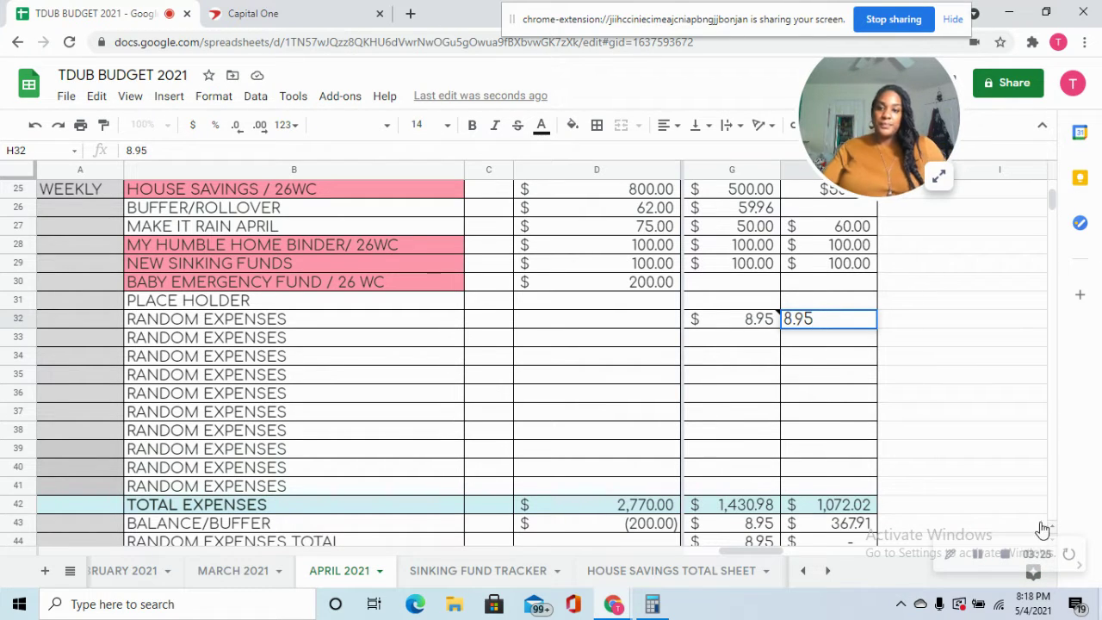
{"action": "key", "text": "Tab"}
{"action": "left_click", "coordinate": [742, 323]}
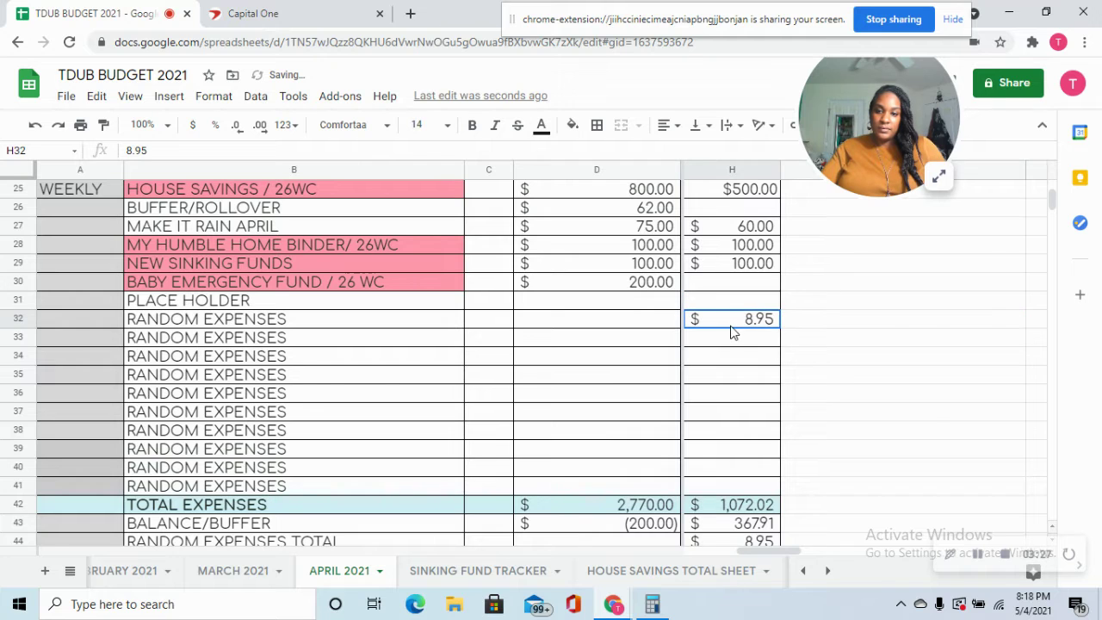
{"action": "right_click", "coordinate": [731, 326]}
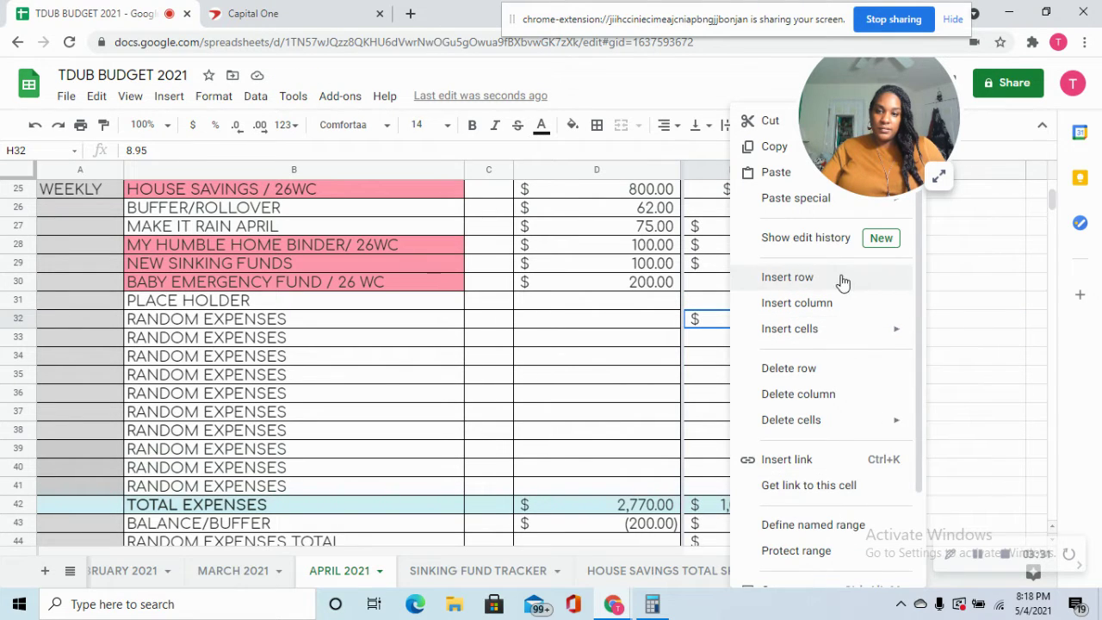
Step: Add an 'EATING OUT' note to the 8.95 random expense cell
{"action": "scroll", "coordinate": [842, 285], "scroll_direction": "down", "scroll_amount": 2}
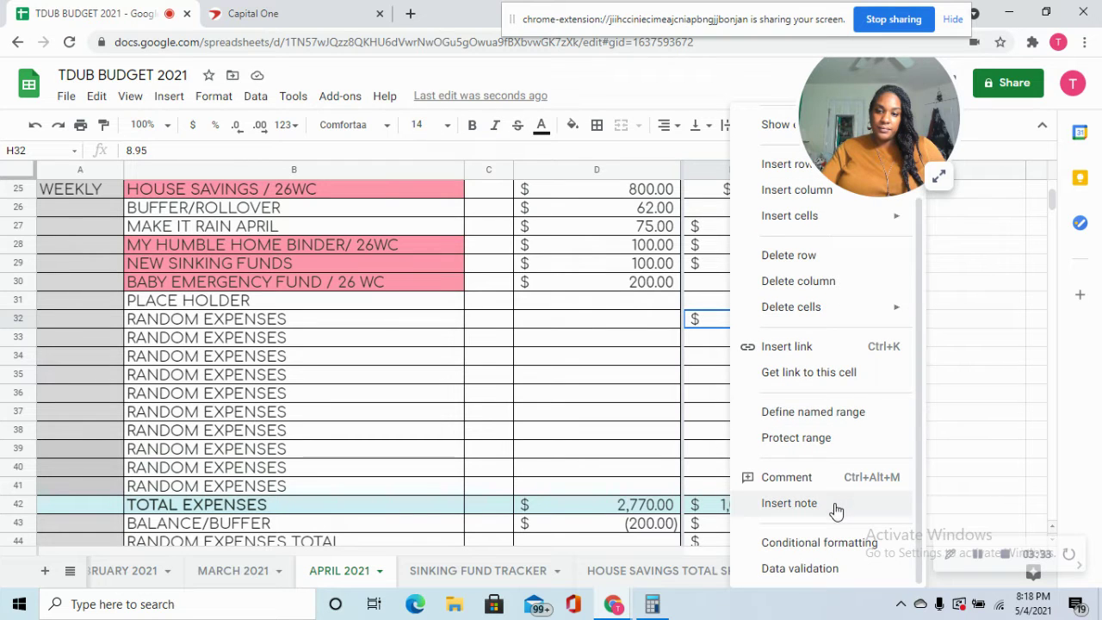
{"action": "left_click", "coordinate": [789, 503]}
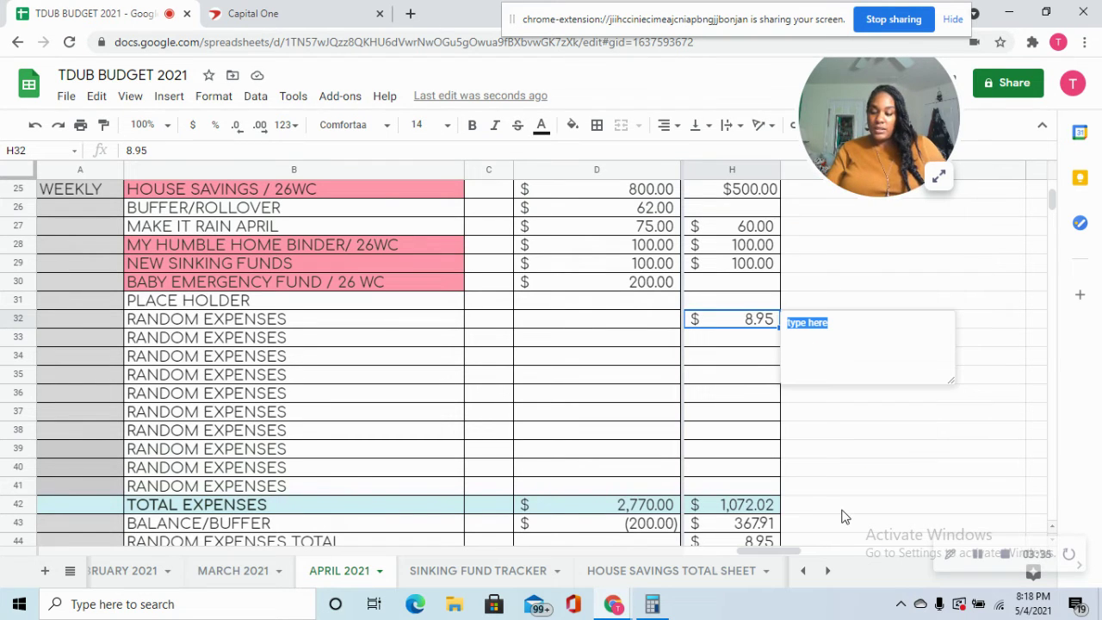
{"action": "type", "text": "EATING OUT"}
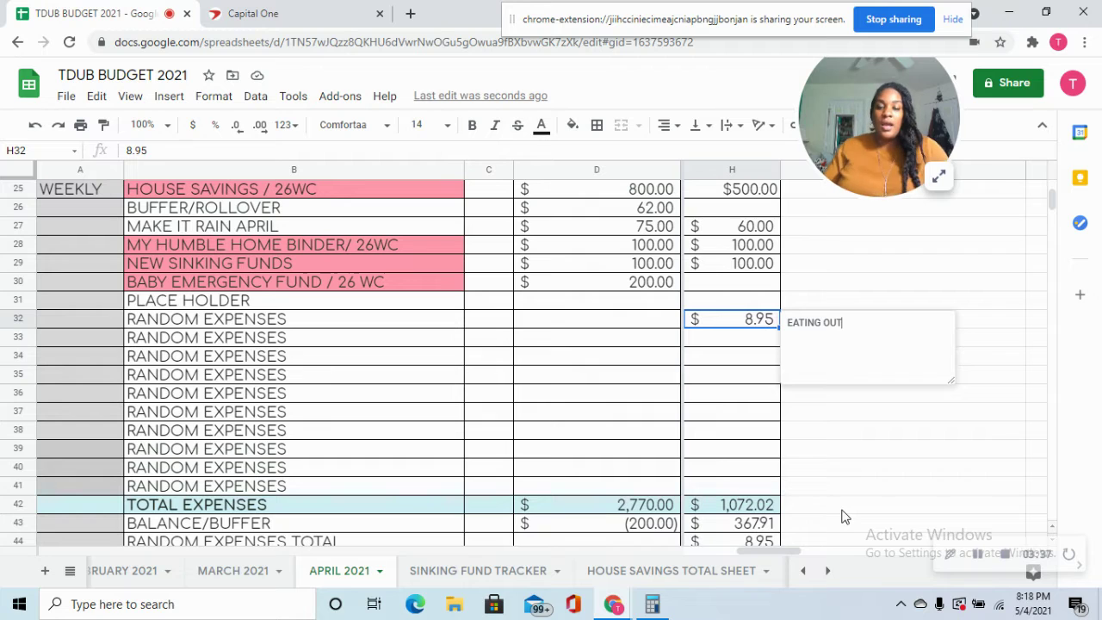
{"action": "left_click", "coordinate": [893, 457]}
Step: Briefly reveal the earlier pay-period columns to compare, then hide them again
{"action": "left_click", "coordinate": [658, 308]}
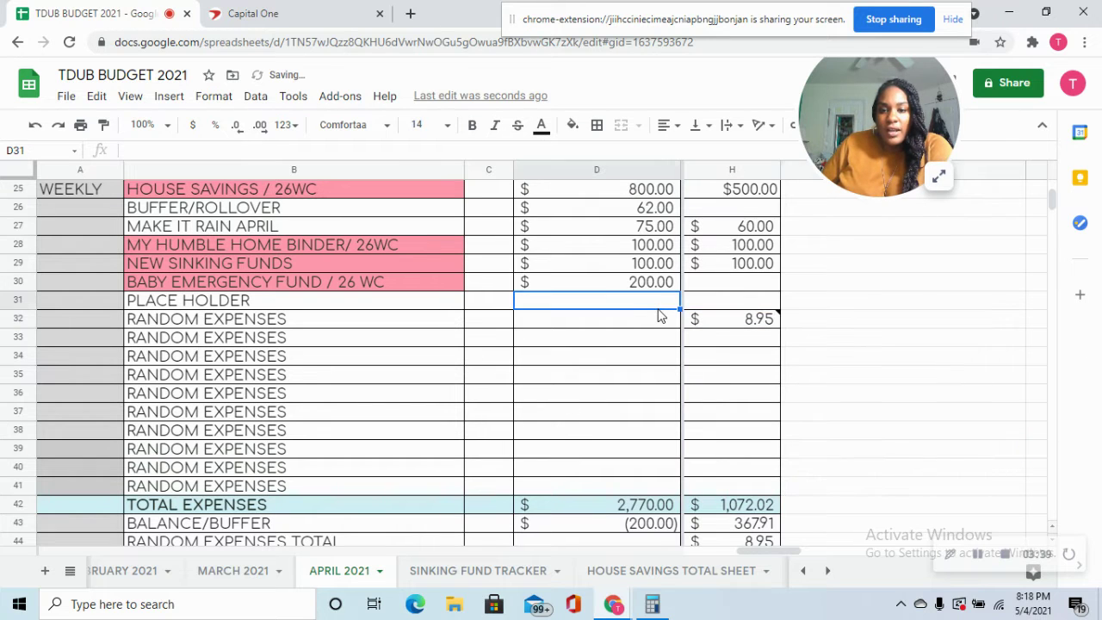
{"action": "left_click", "coordinate": [661, 316]}
{"action": "key", "text": "ctrl+z"}
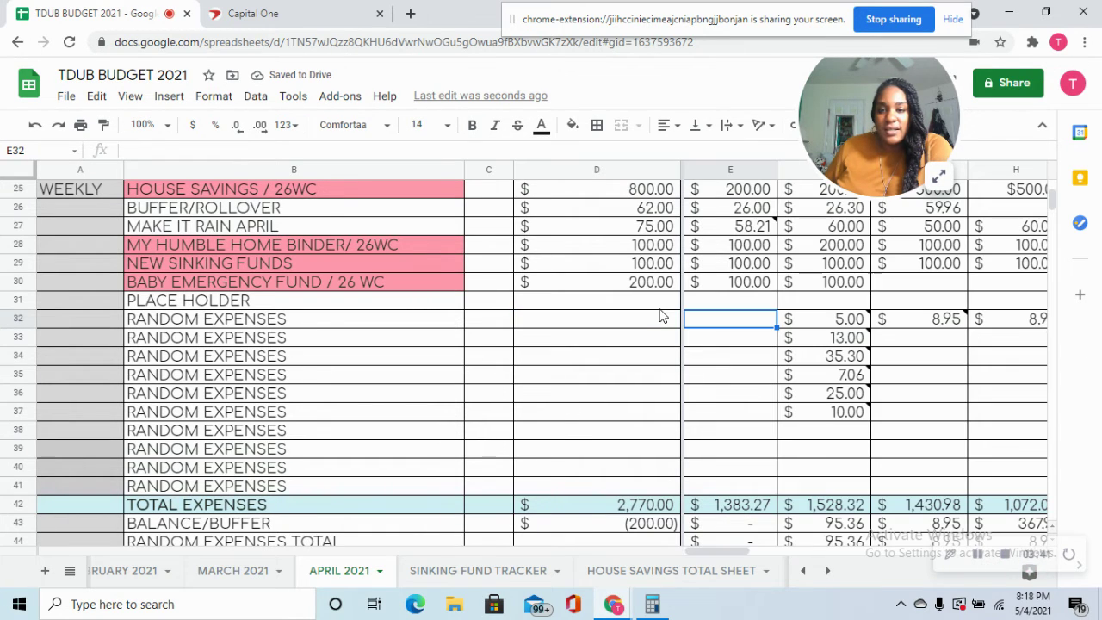
{"action": "key", "text": "Right"}
{"action": "key", "text": "Right"}
{"action": "key", "text": "ctrl+y"}
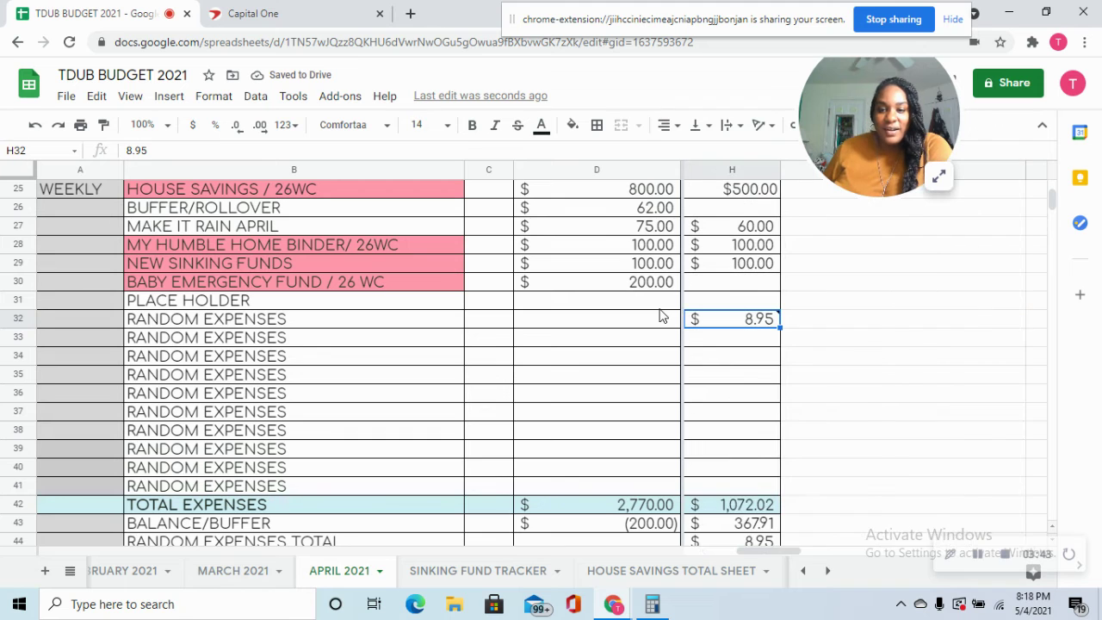
{"action": "left_click", "coordinate": [287, 12]}
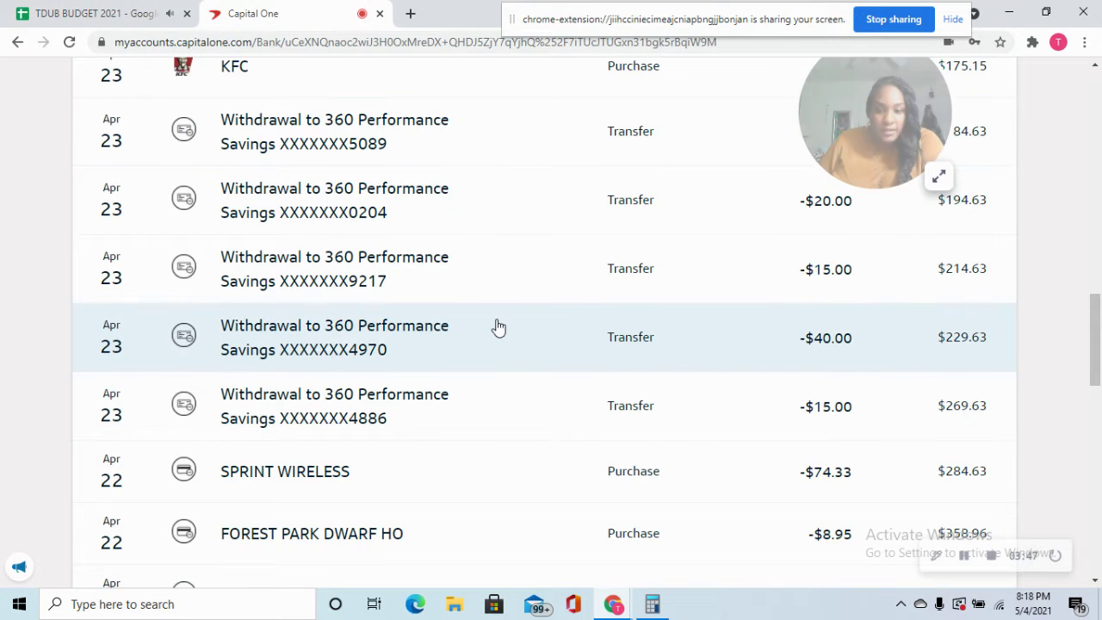
Step: Confirm the Sprint Wireless charge and enter 74.33 as the Cell Phone actual in H11
{"action": "scroll", "coordinate": [495, 325], "scroll_direction": "up", "scroll_amount": 1}
{"action": "scroll", "coordinate": [491, 328], "scroll_direction": "down", "scroll_amount": 1}
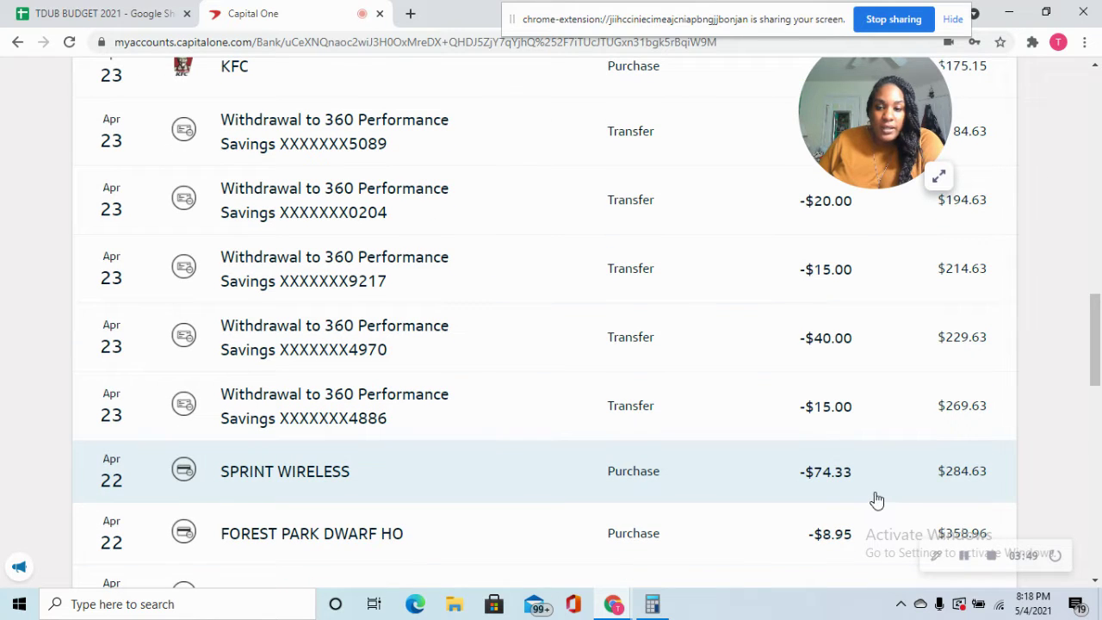
{"action": "left_click", "coordinate": [86, 12]}
{"action": "scroll", "coordinate": [623, 374], "scroll_direction": "up", "scroll_amount": 10}
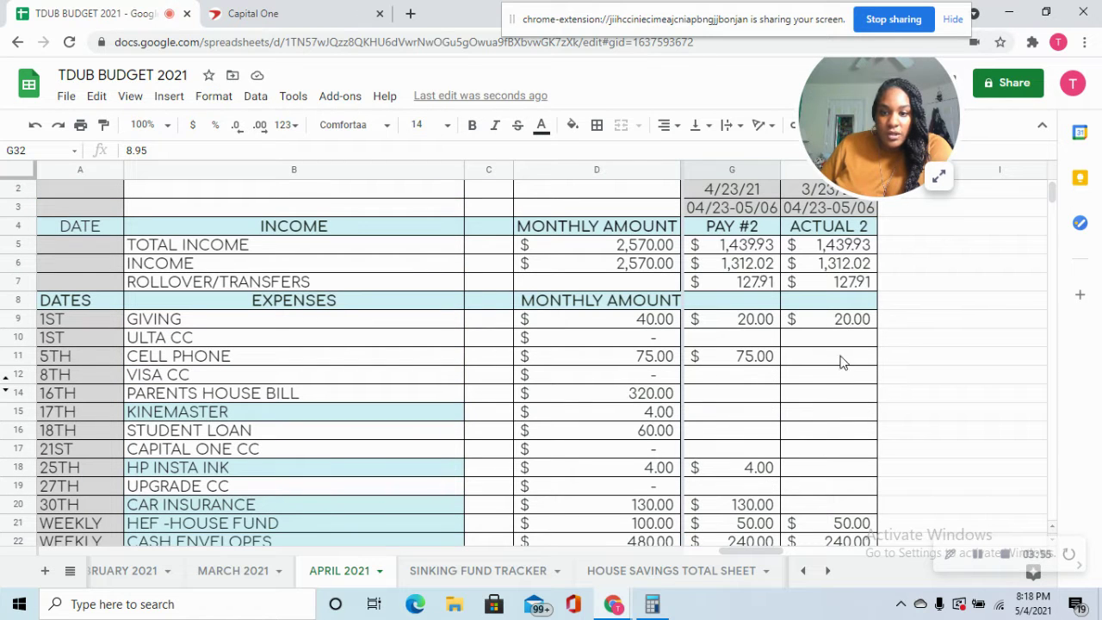
{"action": "left_click", "coordinate": [842, 362]}
{"action": "type", "text": "74.33"}
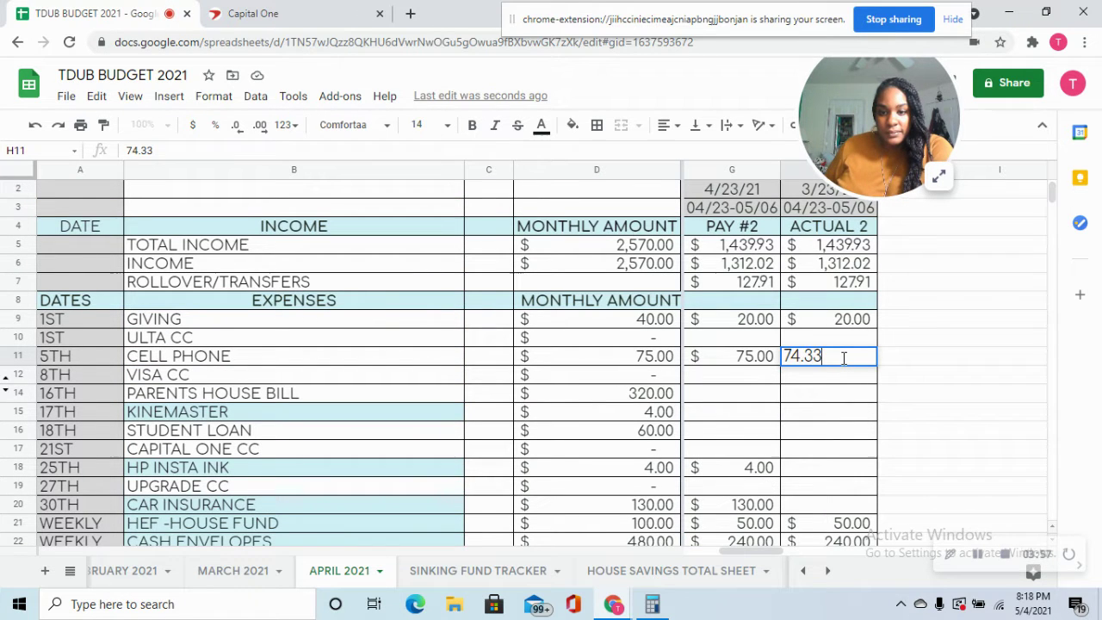
{"action": "key", "text": "Return"}
{"action": "left_click", "coordinate": [267, 15]}
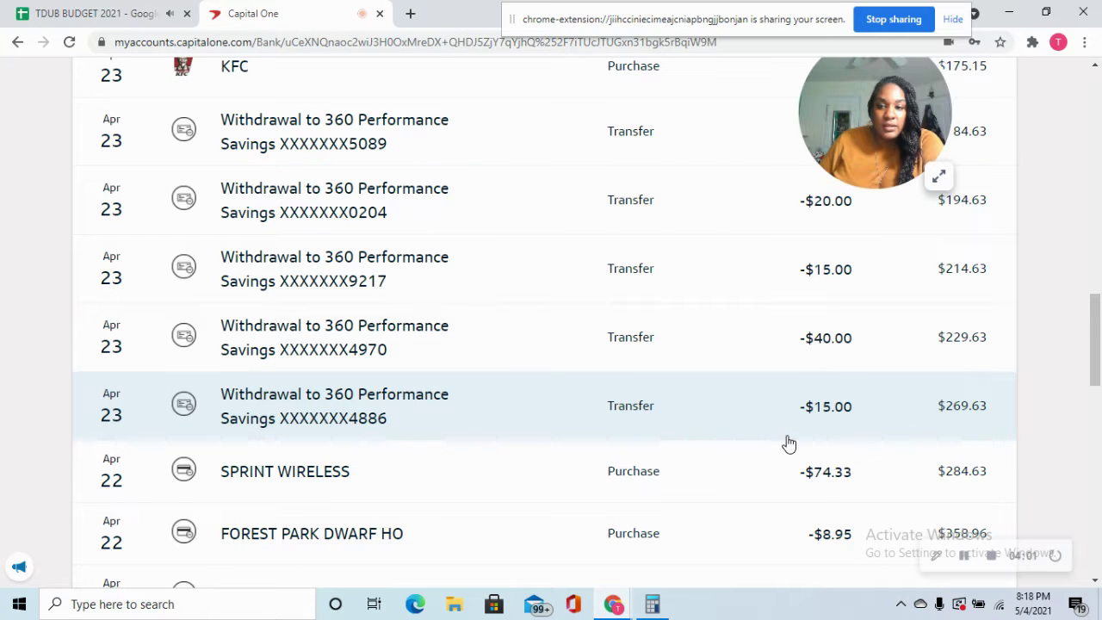
{"action": "scroll", "coordinate": [822, 447], "scroll_direction": "up", "scroll_amount": 1}
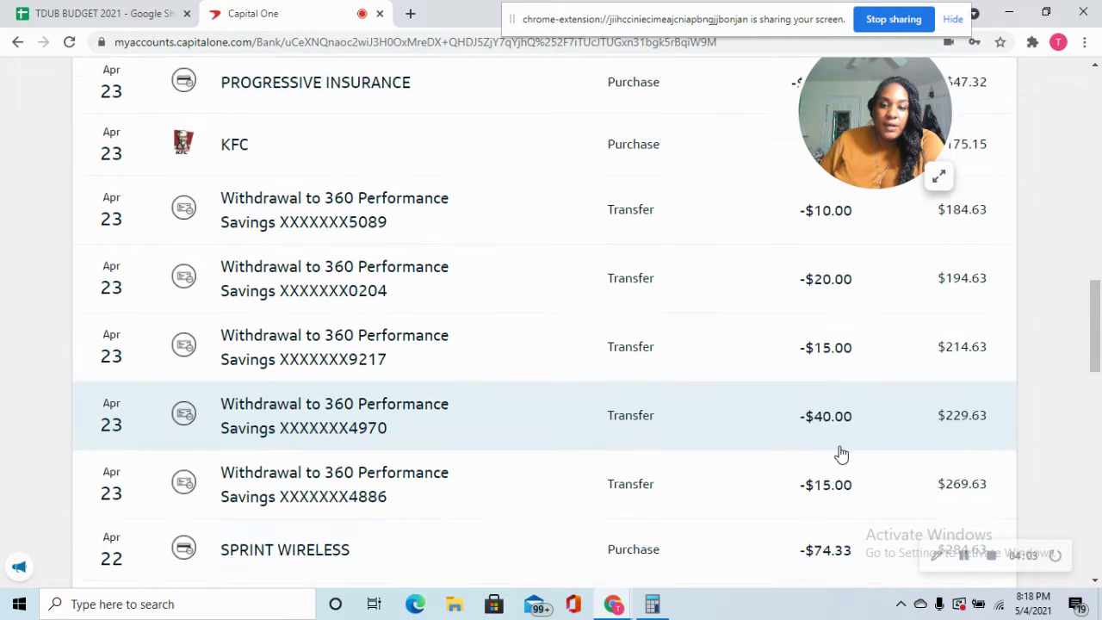
{"action": "scroll", "coordinate": [835, 449], "scroll_direction": "down", "scroll_amount": 1}
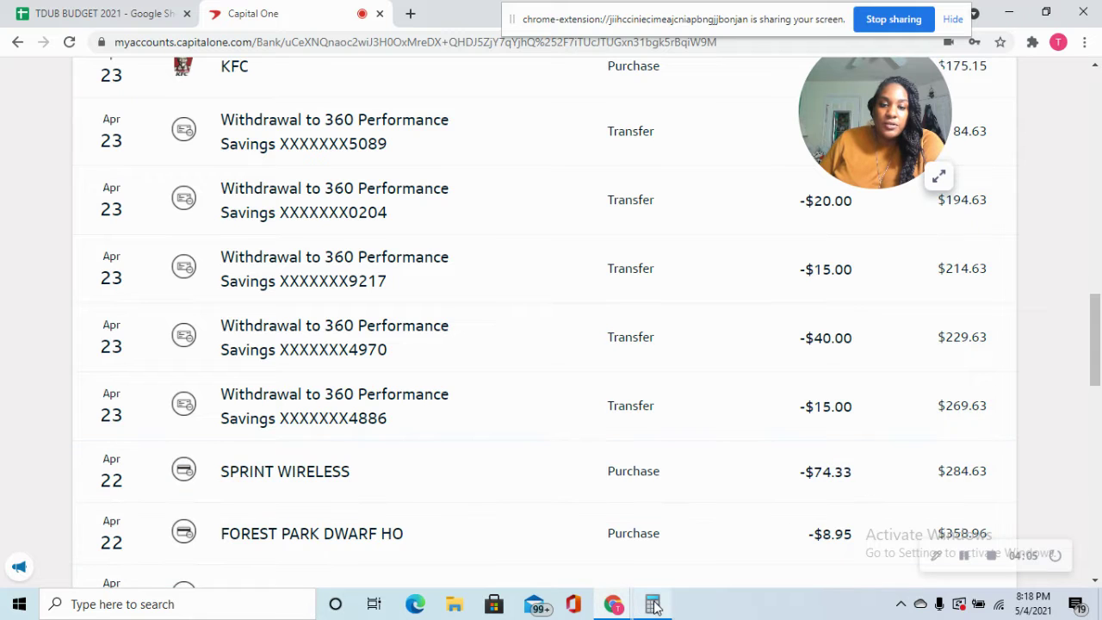
Step: Total the savings transfers in Calculator to 90, then add 10 to reach 100
{"action": "left_click", "coordinate": [652, 603]}
{"action": "left_click", "coordinate": [347, 297]}
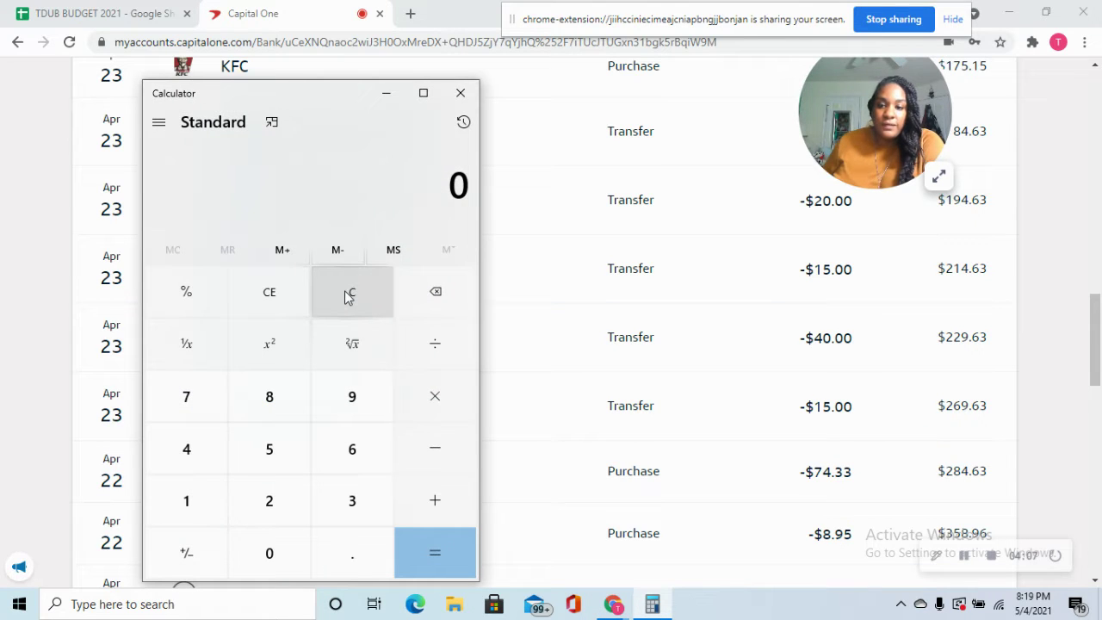
{"action": "type", "text": "15+40+12"}
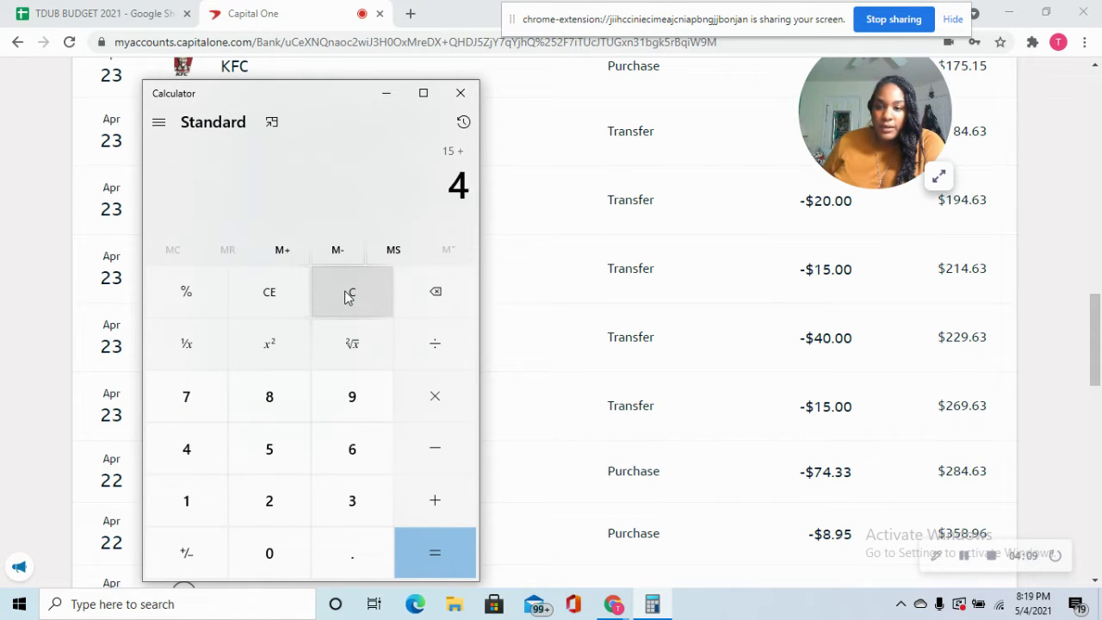
{"action": "key", "text": "BackSpace"}
{"action": "type", "text": "5+20"}
{"action": "key", "text": "Return"}
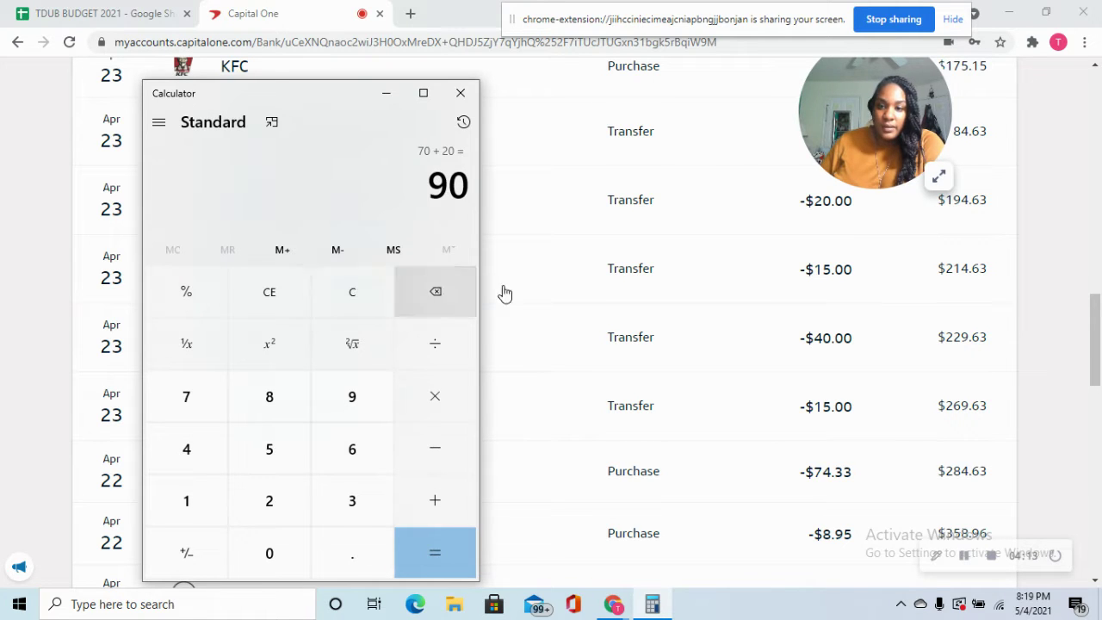
{"action": "scroll", "coordinate": [507, 297], "scroll_direction": "up", "scroll_amount": 2}
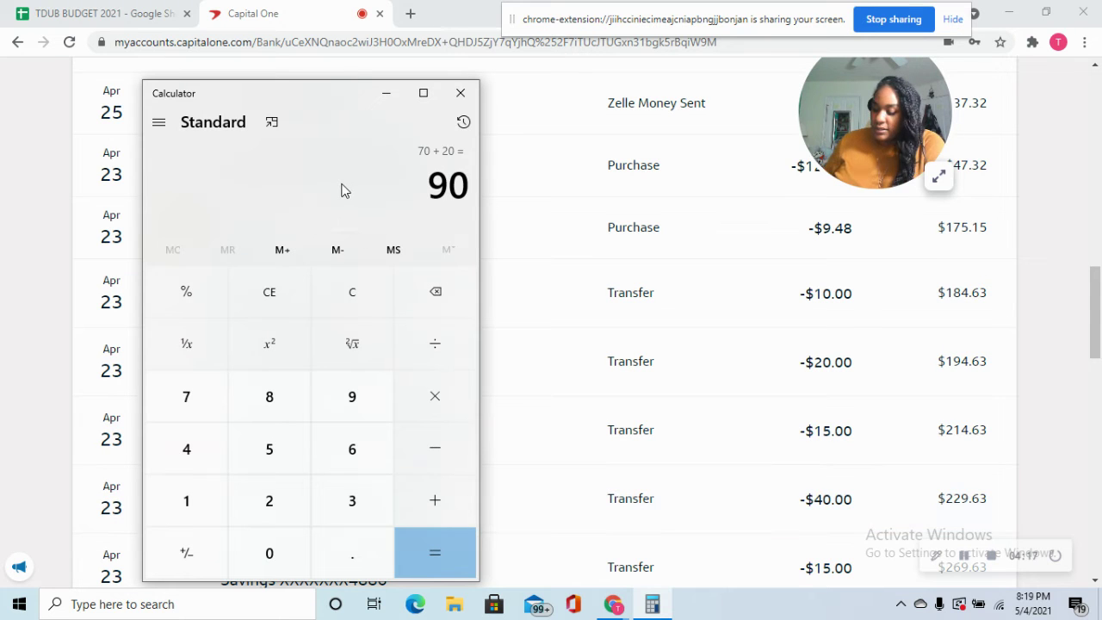
{"action": "type", "text": "+10"}
{"action": "key", "text": "Return"}
{"action": "left_click", "coordinate": [385, 90]}
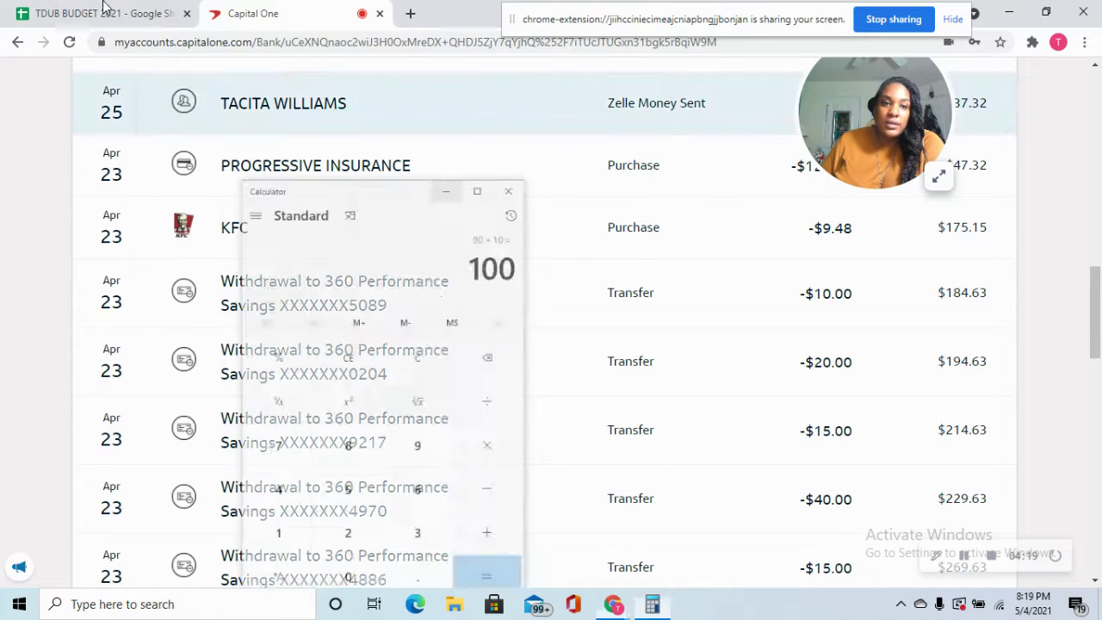
Step: Enter 100 as the Sinking Funds actual in H24
{"action": "left_click", "coordinate": [107, 15]}
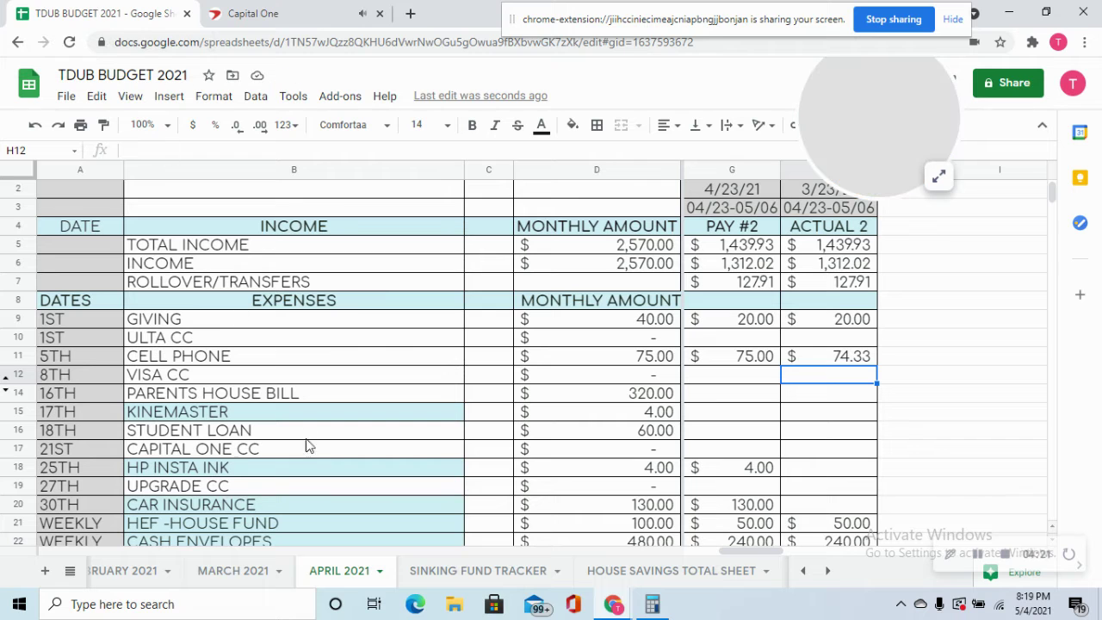
{"action": "scroll", "coordinate": [258, 499], "scroll_direction": "down", "scroll_amount": 3}
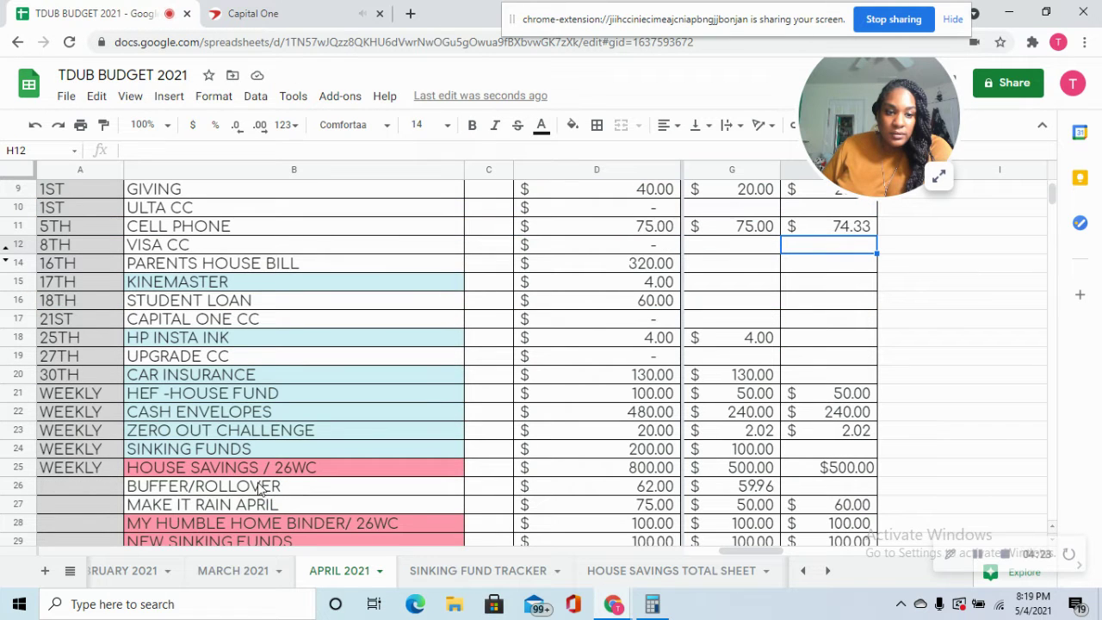
{"action": "left_click", "coordinate": [831, 456]}
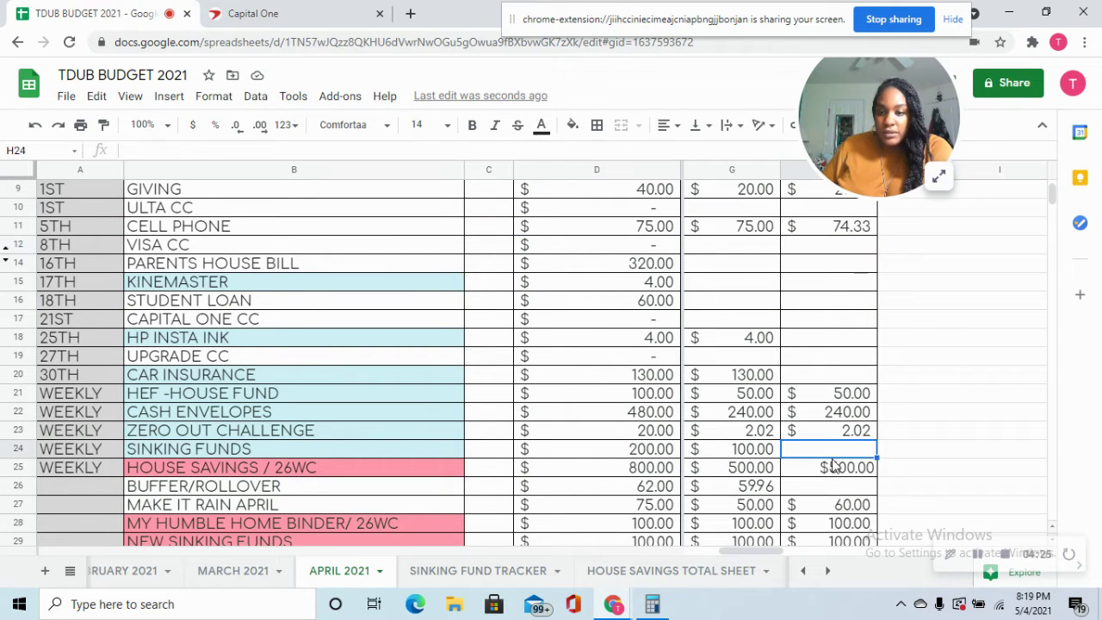
{"action": "type", "text": "10"}
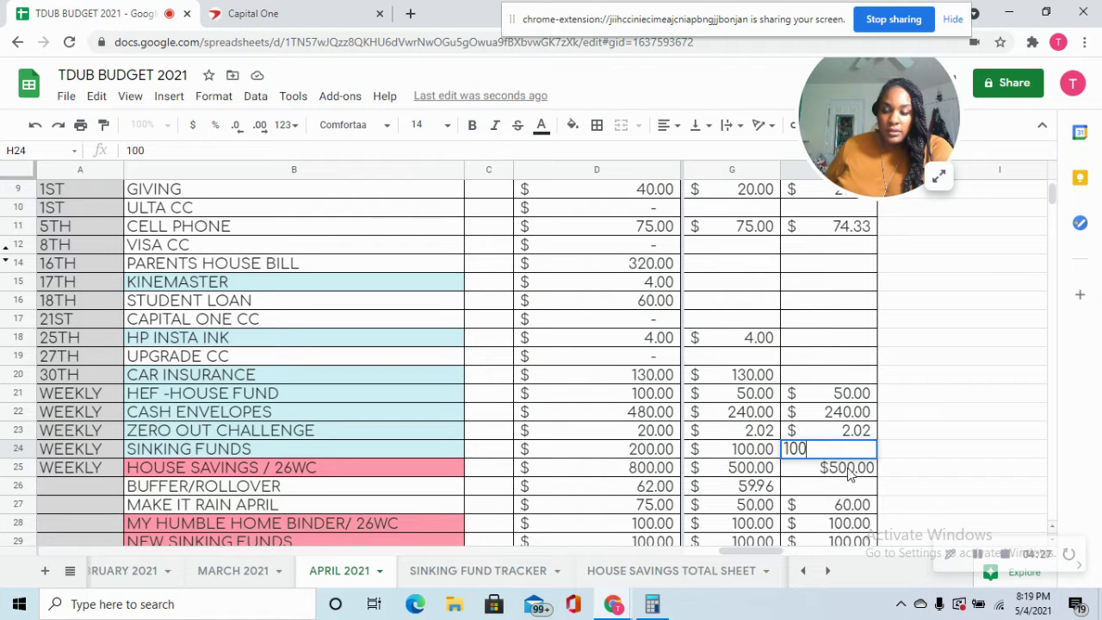
{"action": "type", "text": "0"}
{"action": "key", "text": "Return"}
Step: After checking the bank transactions, enter a 9.48 random expense in H33
{"action": "left_click", "coordinate": [253, 13]}
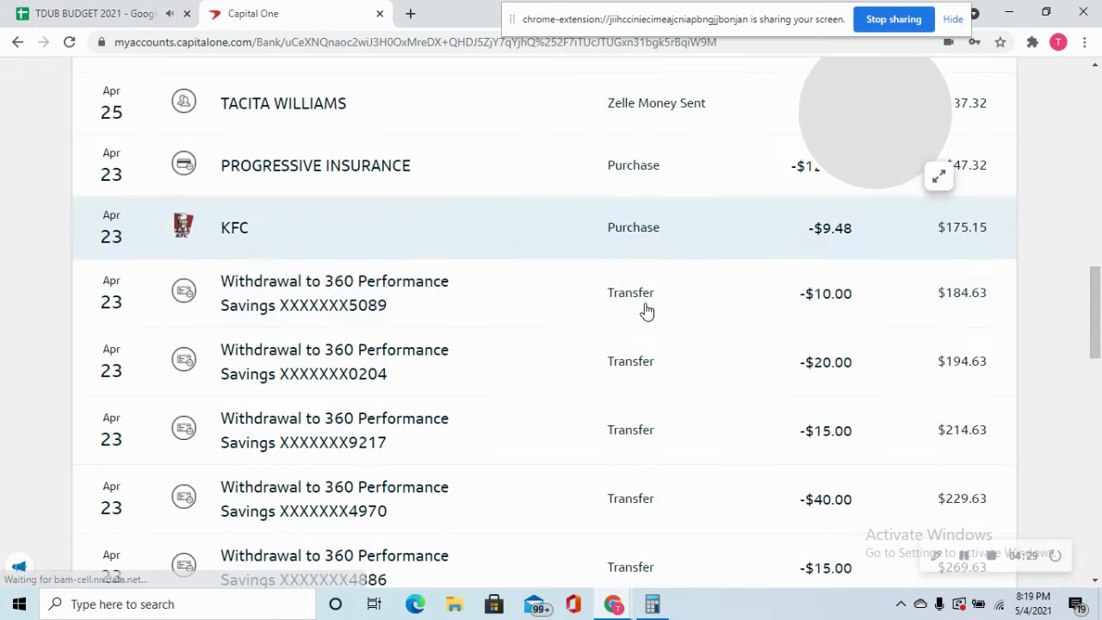
{"action": "scroll", "coordinate": [644, 313], "scroll_direction": "up", "scroll_amount": 4}
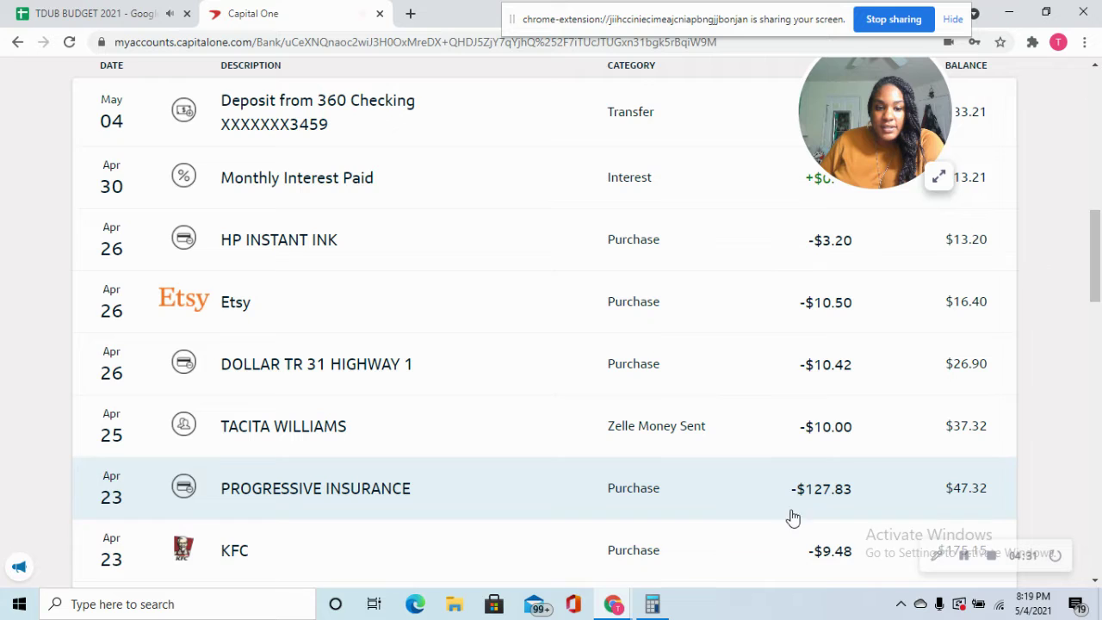
{"action": "left_click", "coordinate": [115, 15]}
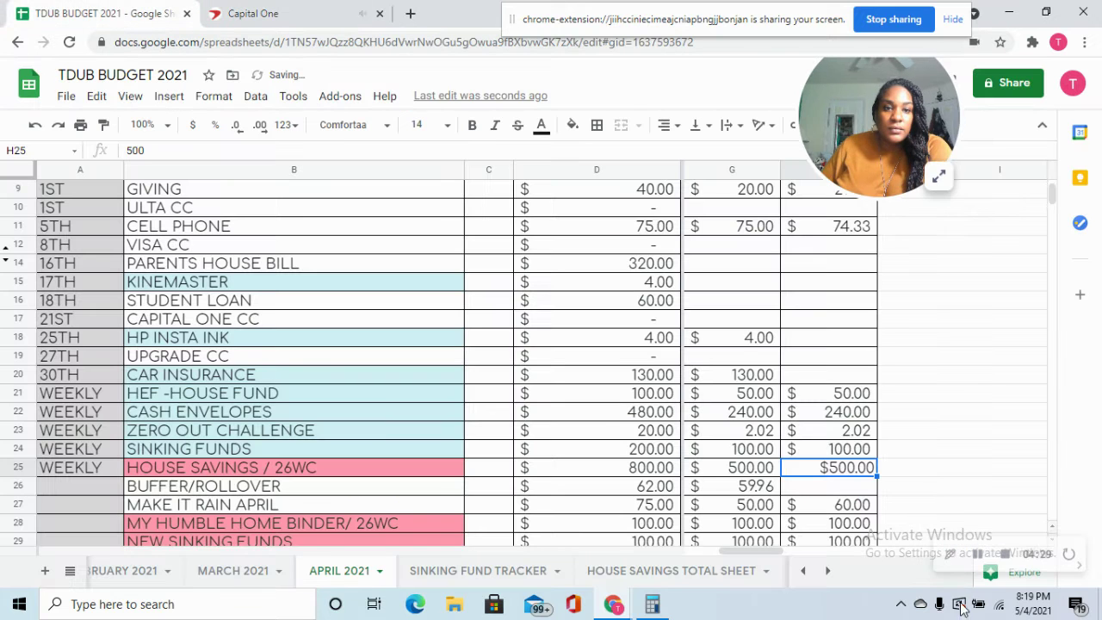
{"action": "scroll", "coordinate": [840, 491], "scroll_direction": "down", "scroll_amount": 5}
{"action": "left_click", "coordinate": [840, 394]}
{"action": "type", "text": "9.45"}
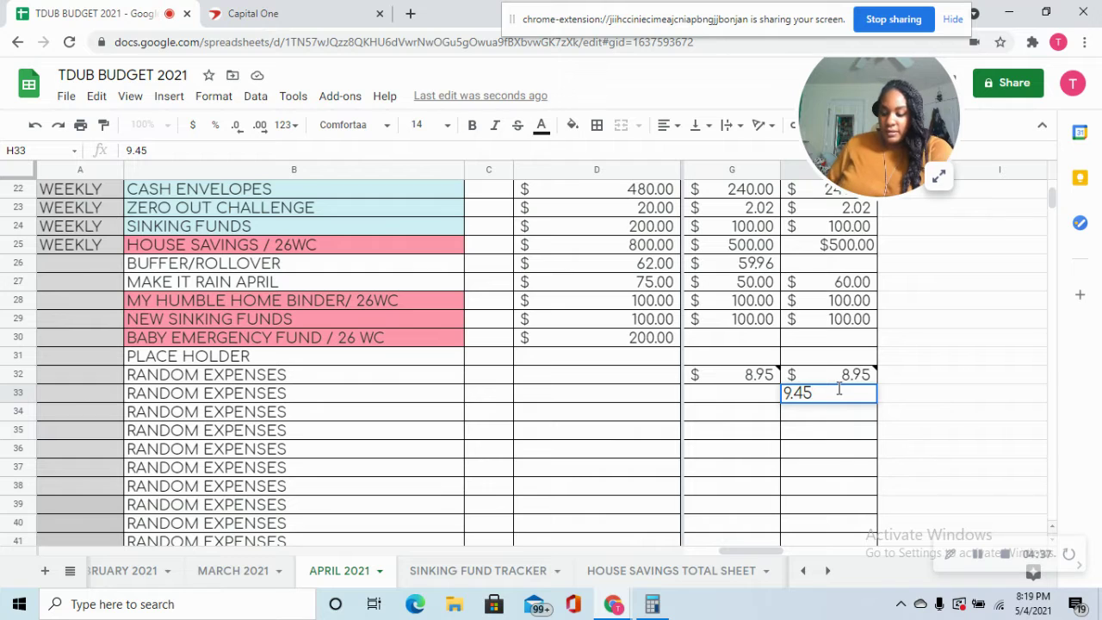
{"action": "type", "text": "8"}
{"action": "key", "text": "Tab"}
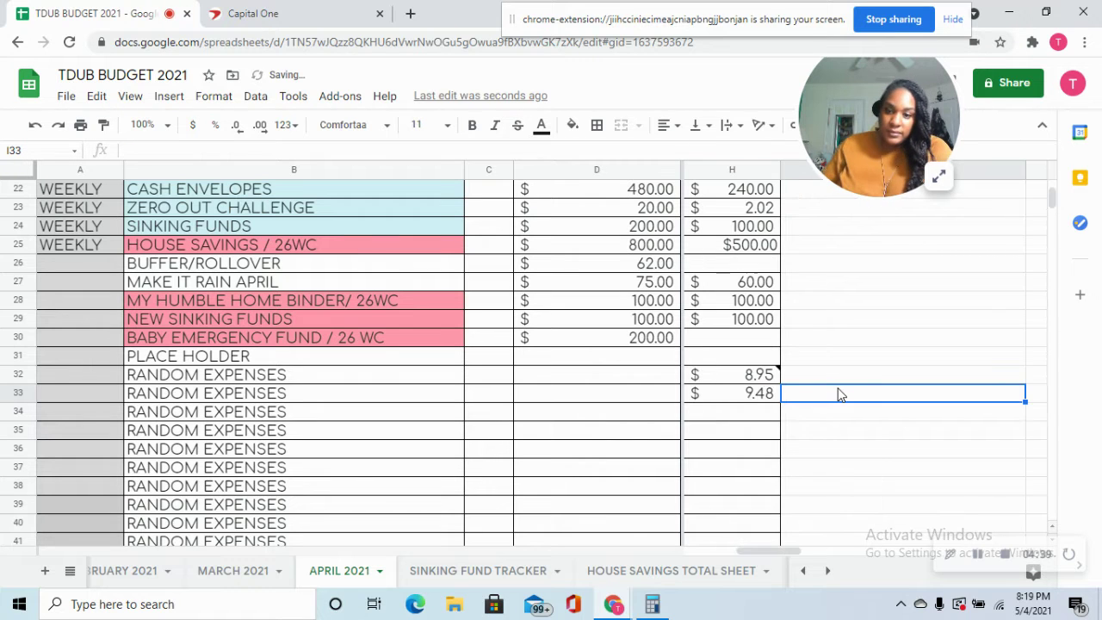
Step: Attach an 'EATING OUT' note to the 9.48 expense in H33
{"action": "right_click", "coordinate": [762, 403]}
{"action": "left_click", "coordinate": [728, 397]}
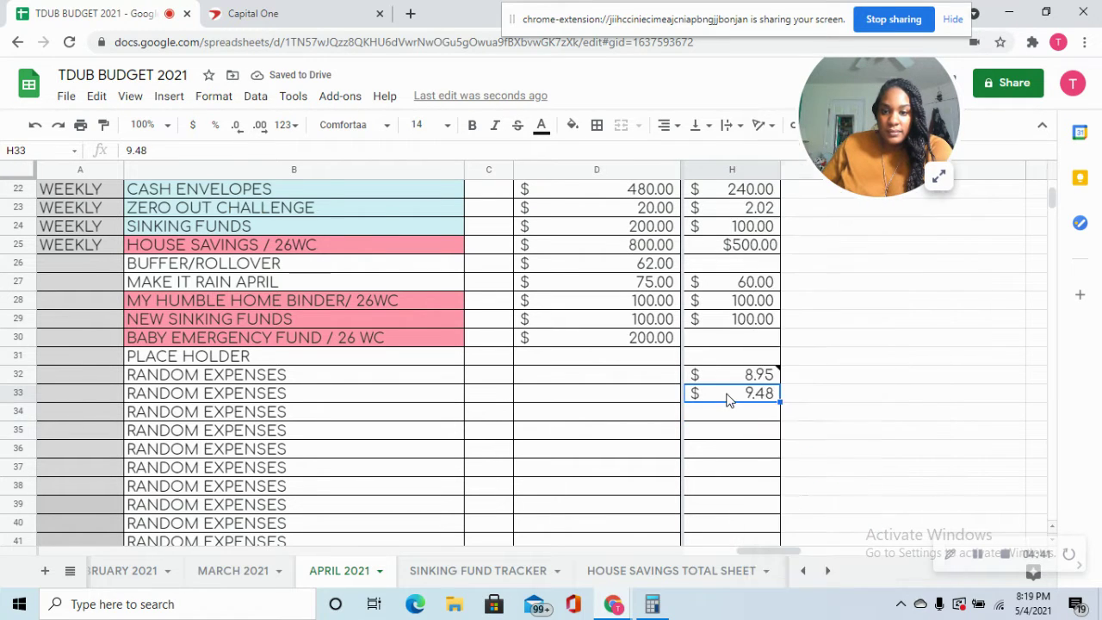
{"action": "right_click", "coordinate": [730, 399]}
{"action": "scroll", "coordinate": [844, 412], "scroll_direction": "down", "scroll_amount": 2}
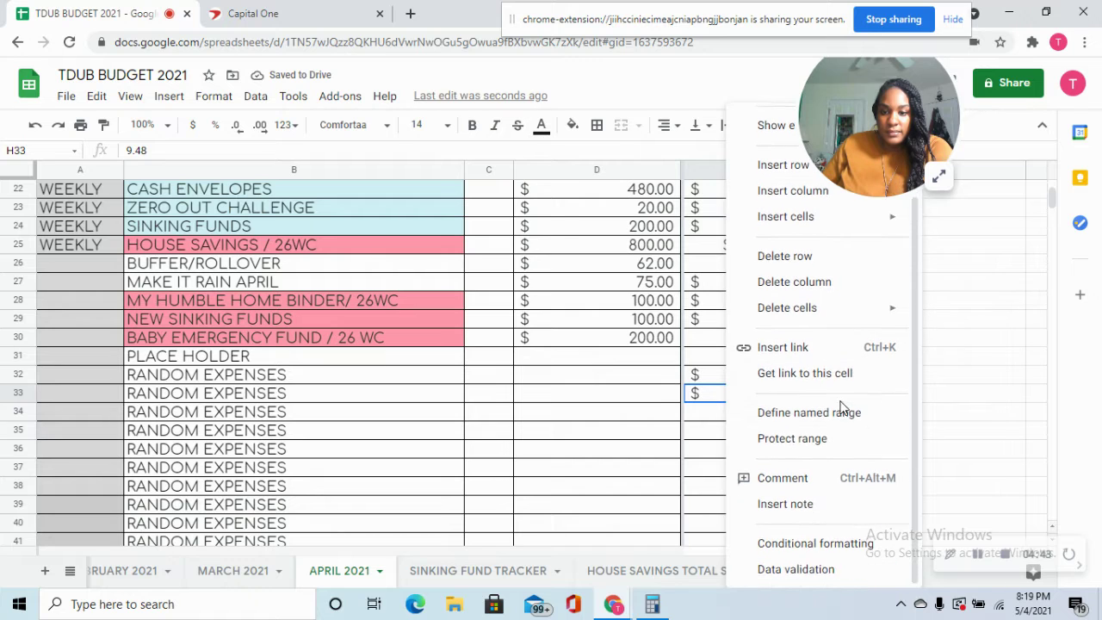
{"action": "left_click", "coordinate": [816, 510]}
{"action": "type", "text": "EATING OUT"}
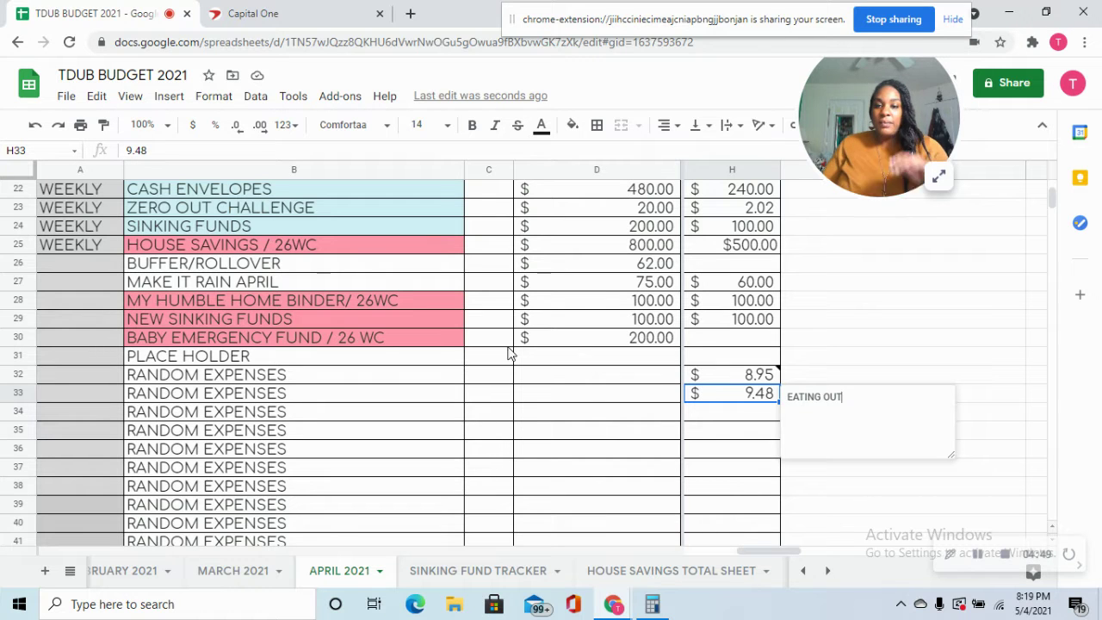
{"action": "left_click", "coordinate": [820, 491]}
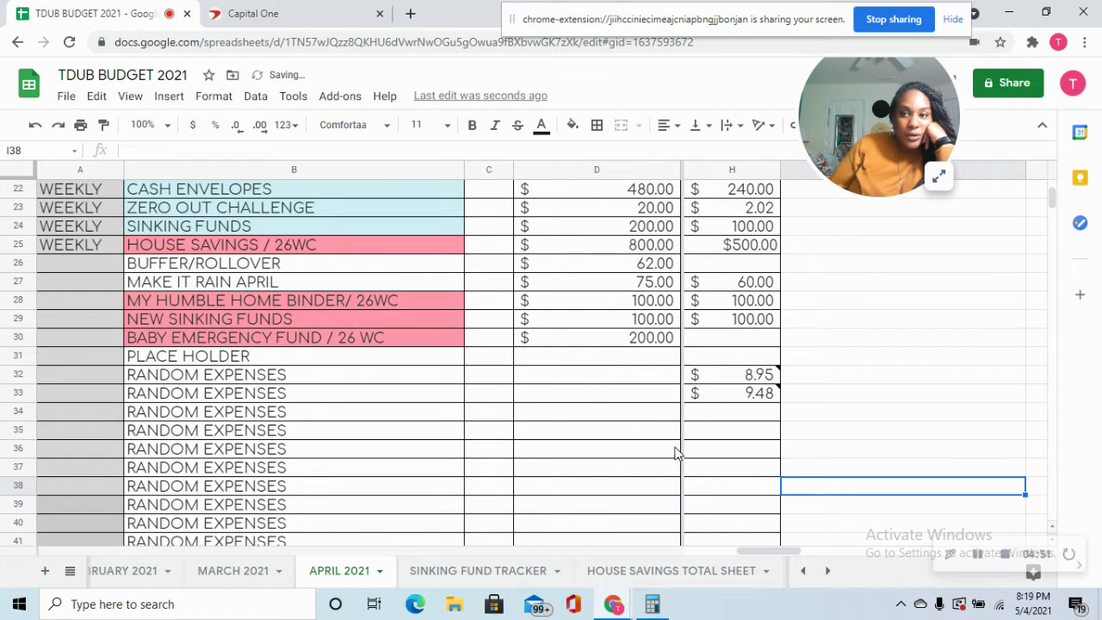
{"action": "left_click", "coordinate": [276, 13]}
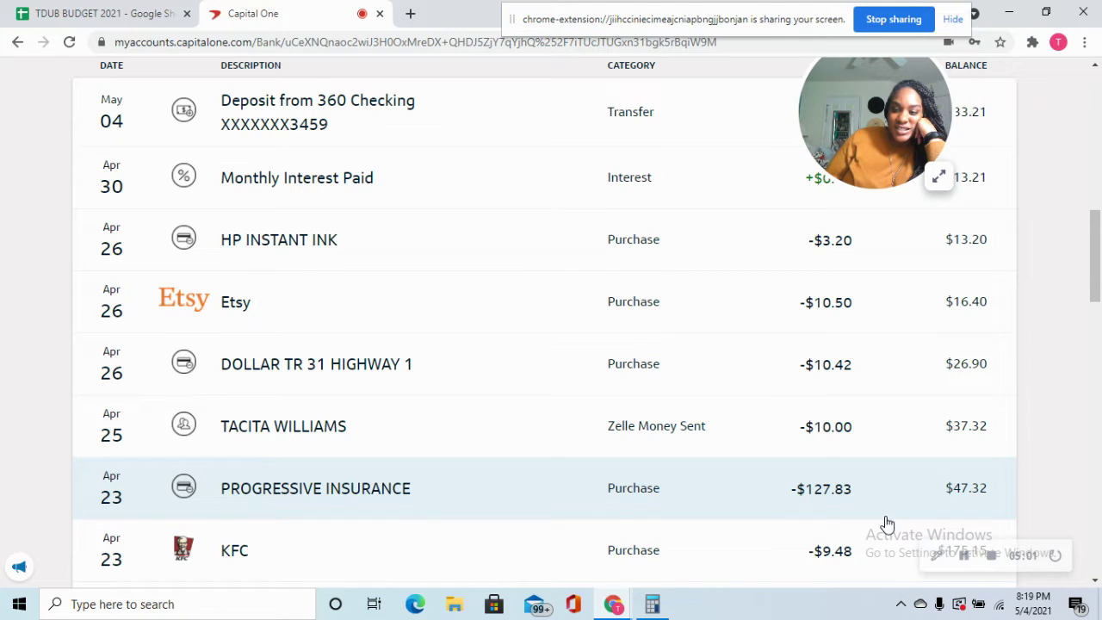
Step: Enter 127.83 as the Car Insurance actual in H20, correcting the mistyped 127.38
{"action": "left_click", "coordinate": [138, 12]}
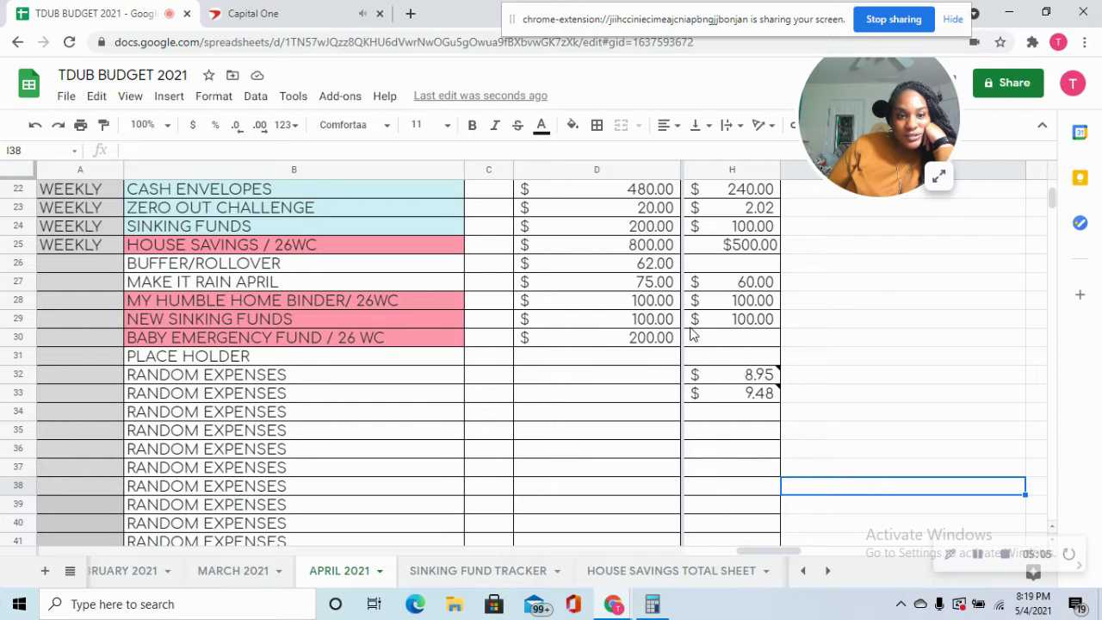
{"action": "scroll", "coordinate": [711, 339], "scroll_direction": "up", "scroll_amount": 1}
{"action": "scroll", "coordinate": [711, 339], "scroll_direction": "up", "scroll_amount": 5}
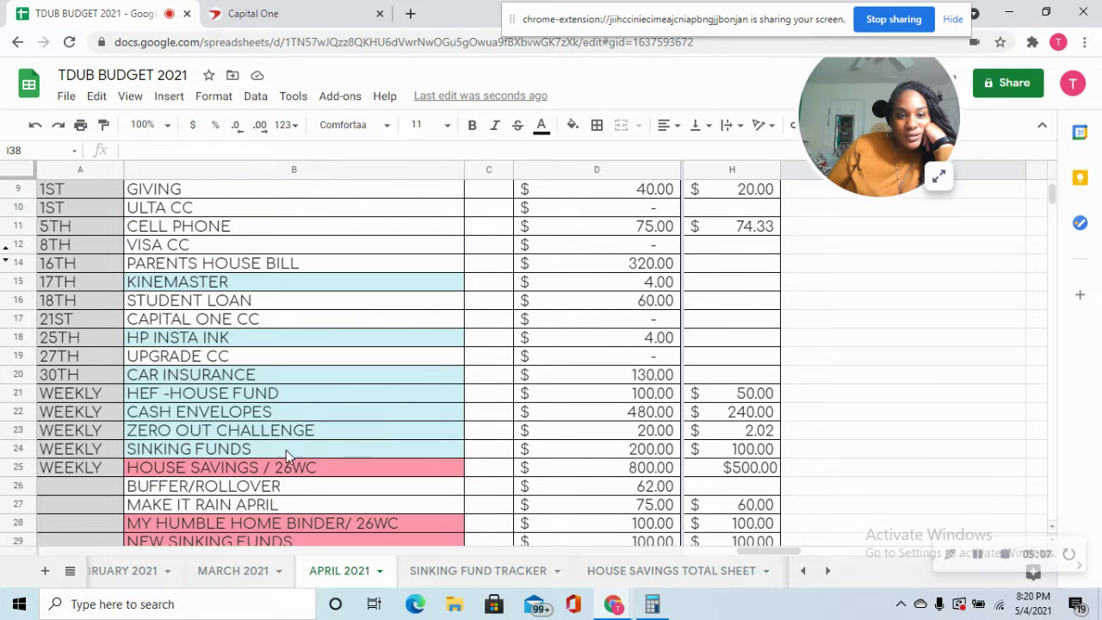
{"action": "left_click", "coordinate": [767, 379]}
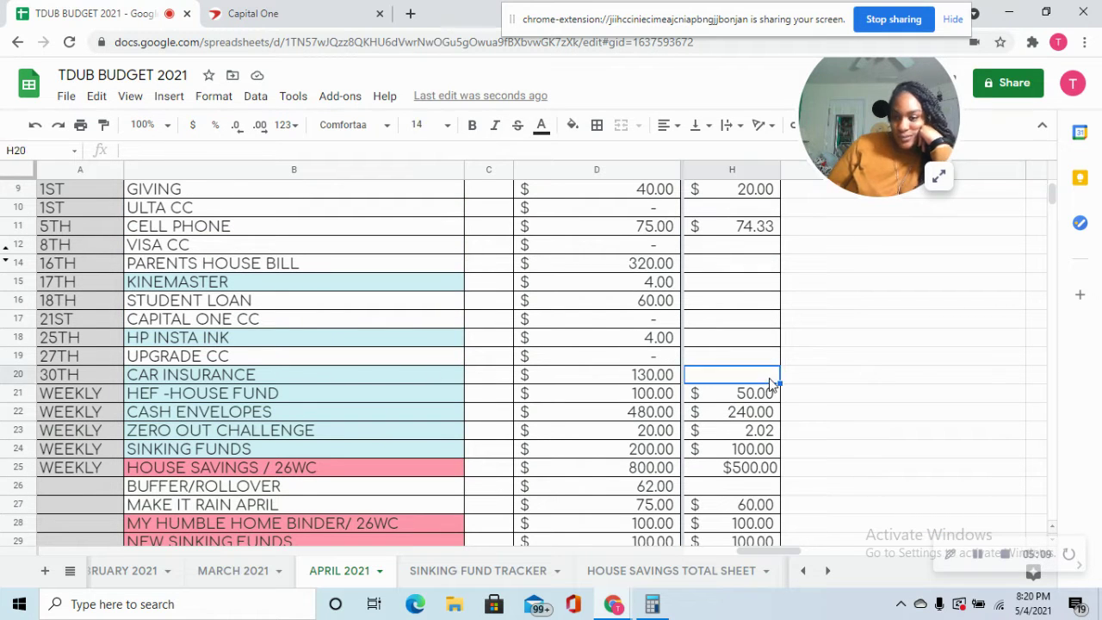
{"action": "type", "text": "127.38"}
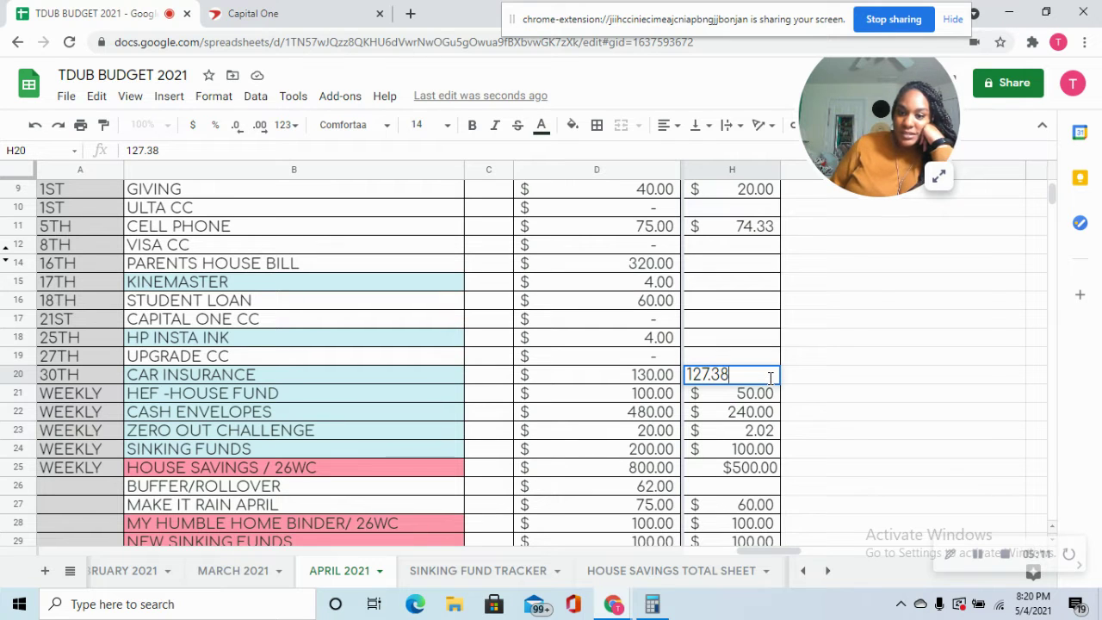
{"action": "key", "text": "Tab"}
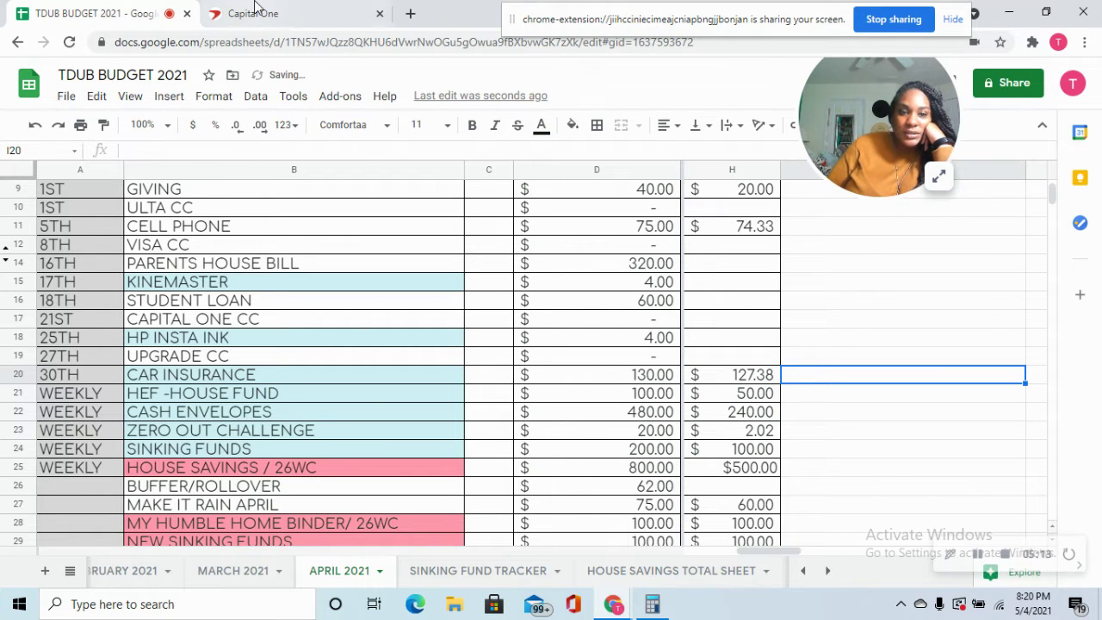
{"action": "left_click", "coordinate": [745, 380]}
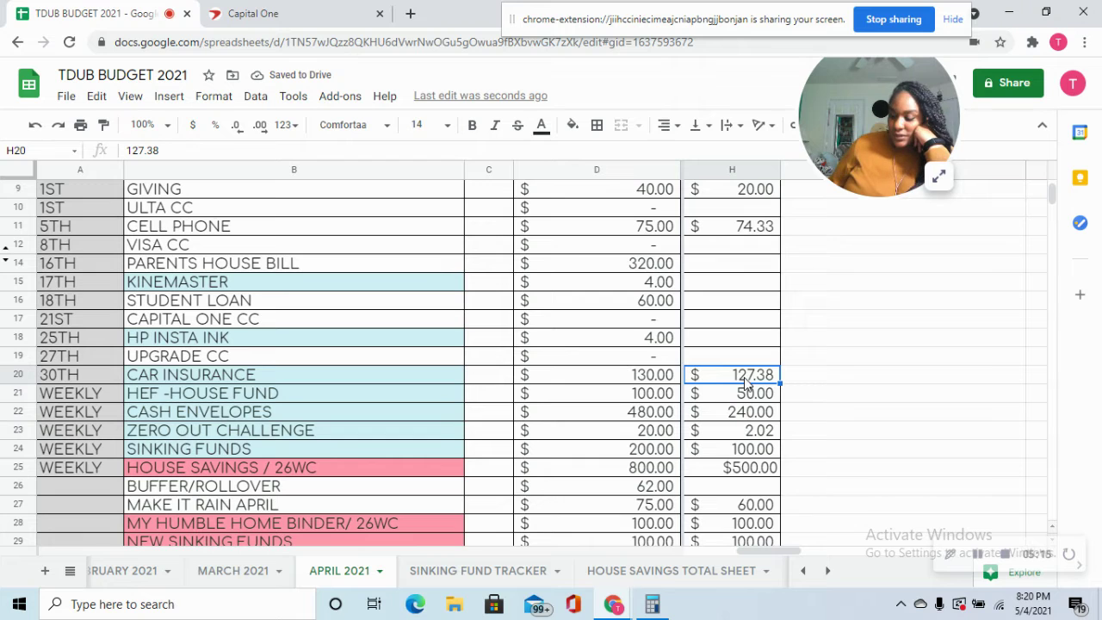
{"action": "type", "text": "127.83"}
{"action": "key", "text": "Tab"}
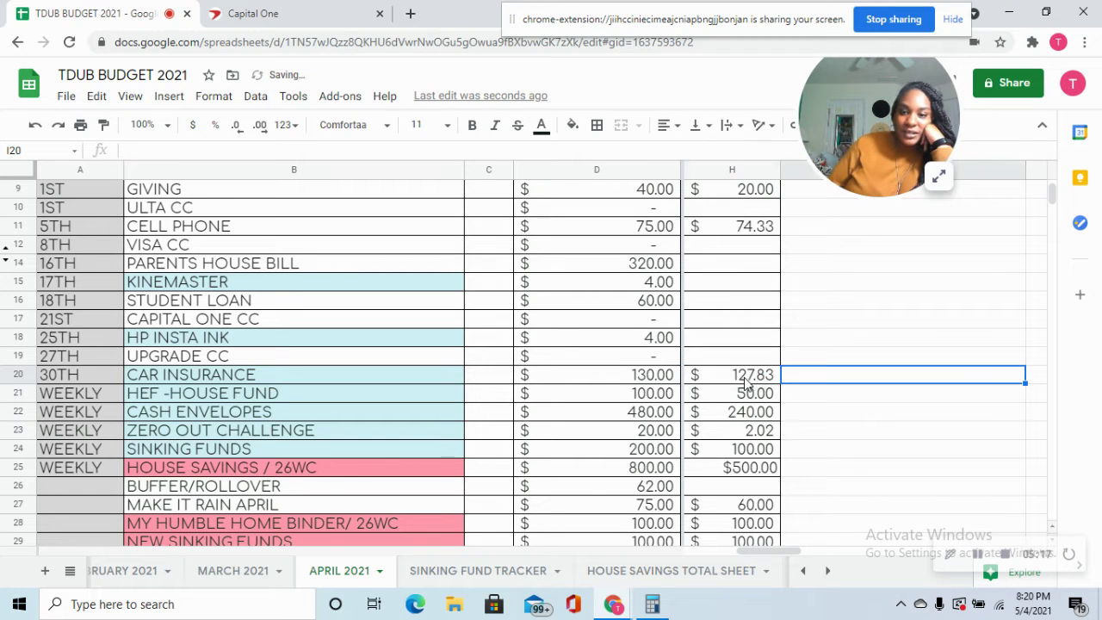
{"action": "left_click", "coordinate": [297, 16]}
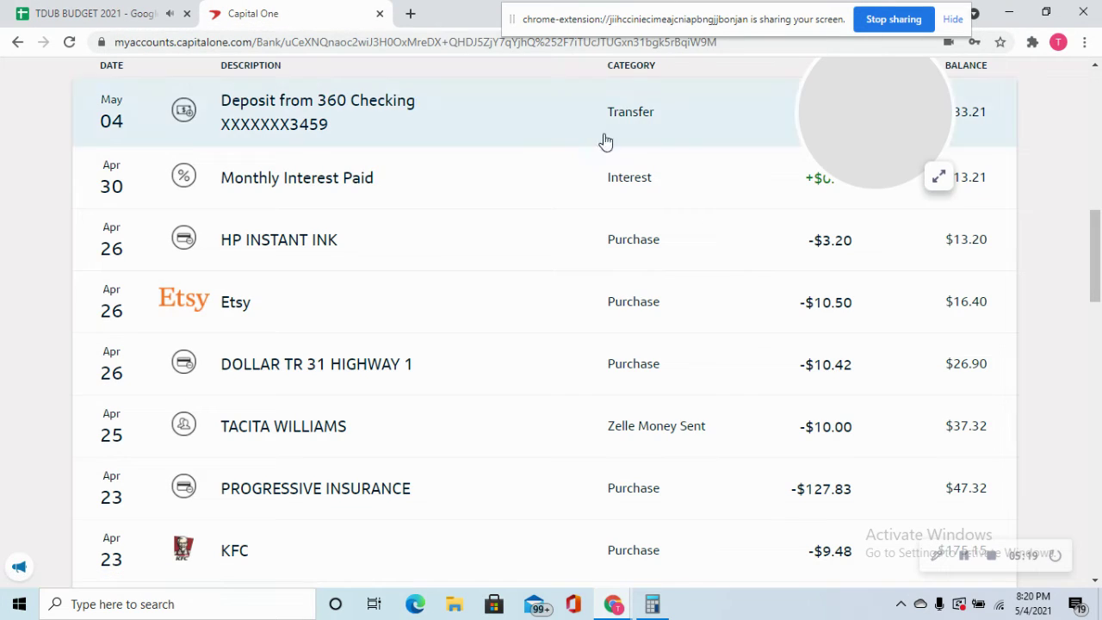
Step: Enter a 10.00 random expense in cell H34
{"action": "scroll", "coordinate": [774, 369], "scroll_direction": "up", "scroll_amount": 2}
{"action": "scroll", "coordinate": [777, 370], "scroll_direction": "down", "scroll_amount": 2}
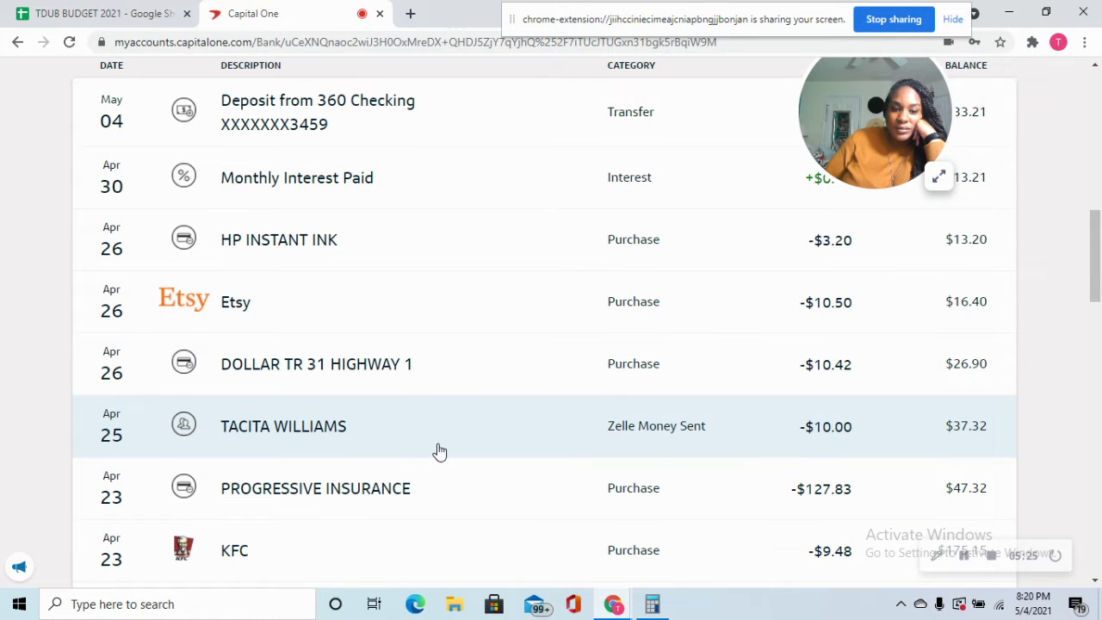
{"action": "scroll", "coordinate": [440, 451], "scroll_direction": "up", "scroll_amount": 3}
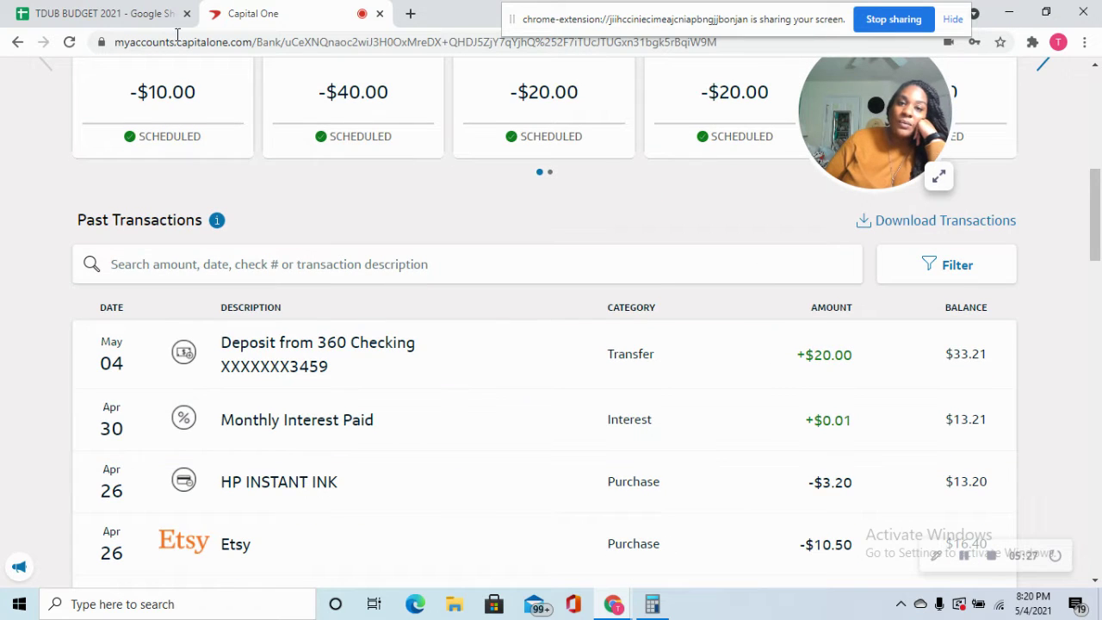
{"action": "left_click", "coordinate": [92, 9]}
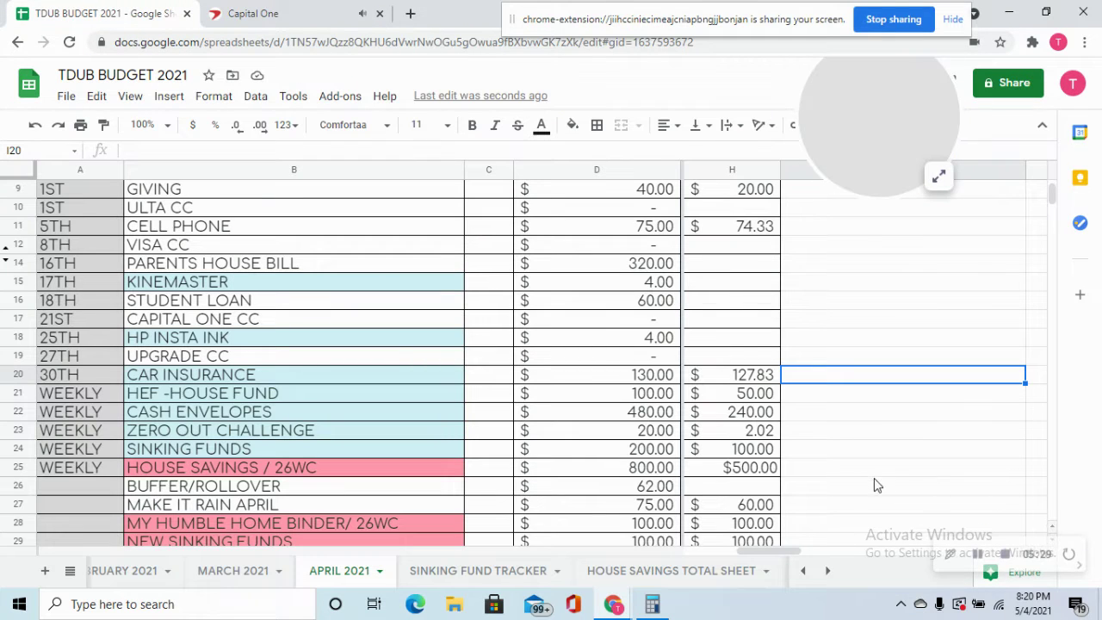
{"action": "scroll", "coordinate": [702, 381], "scroll_direction": "down", "scroll_amount": 2}
{"action": "scroll", "coordinate": [702, 381], "scroll_direction": "down", "scroll_amount": 2}
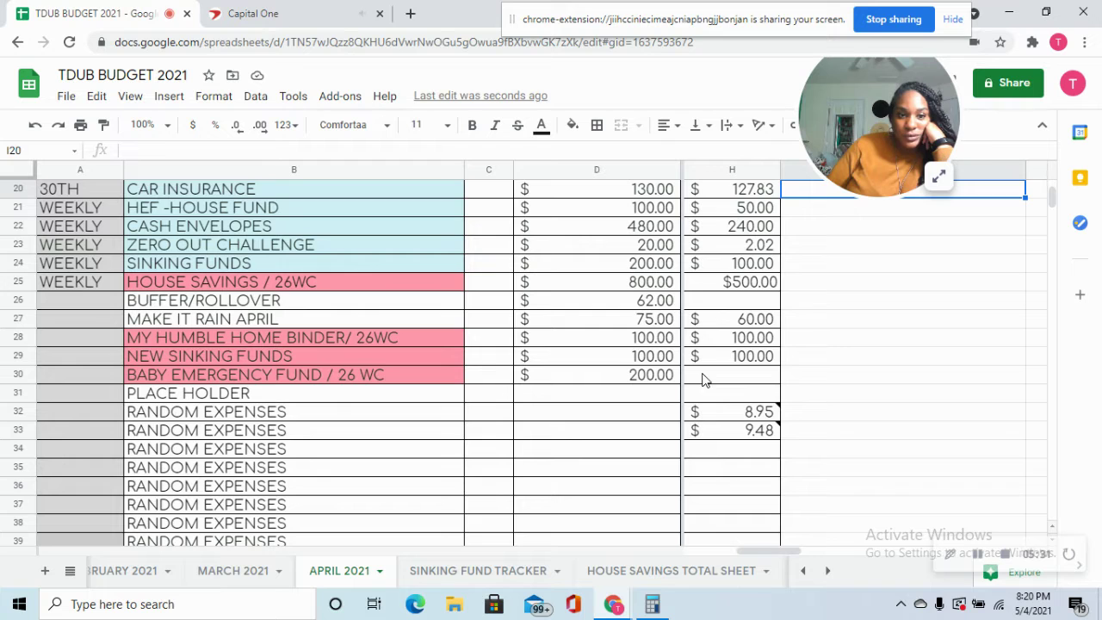
{"action": "scroll", "coordinate": [714, 386], "scroll_direction": "up", "scroll_amount": 2}
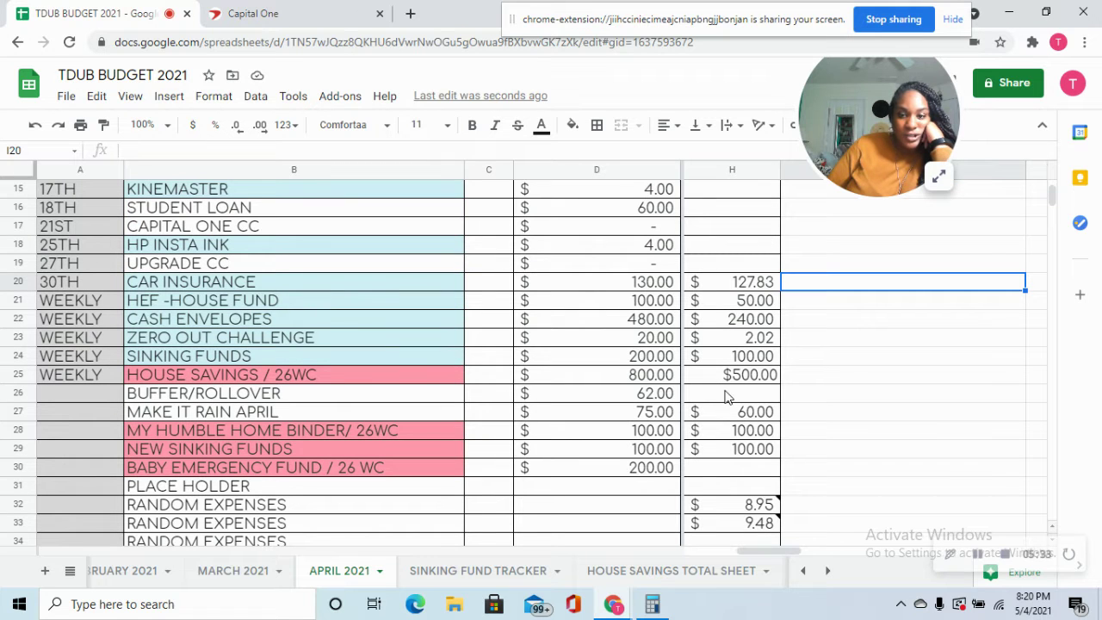
{"action": "scroll", "coordinate": [741, 434], "scroll_direction": "down", "scroll_amount": 2}
{"action": "left_click", "coordinate": [769, 450]}
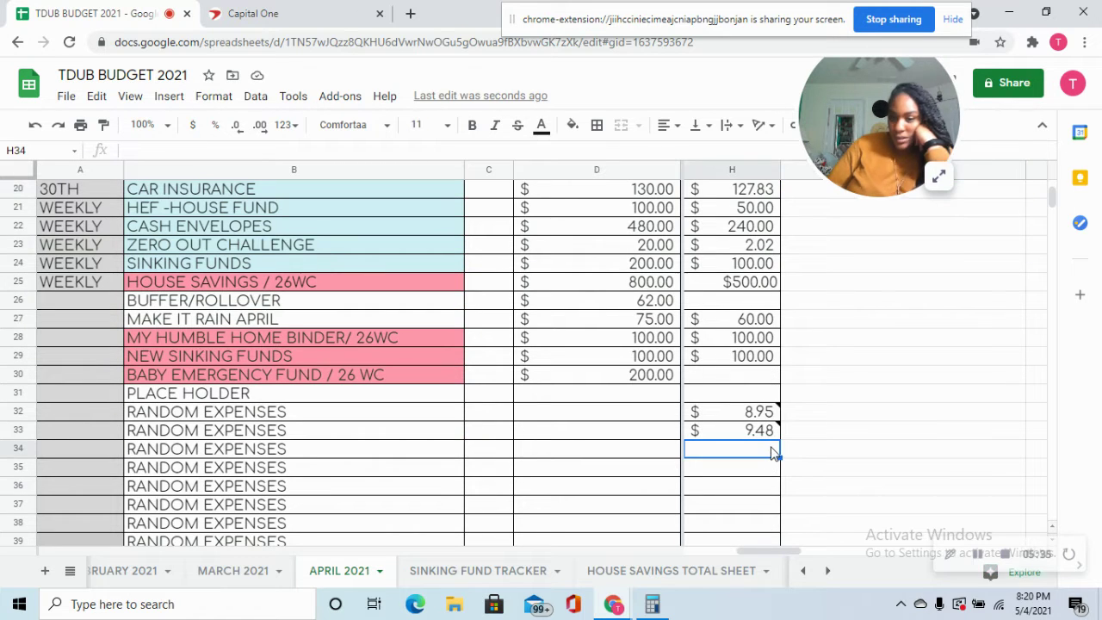
{"action": "type", "text": "10"}
{"action": "key", "text": "Return"}
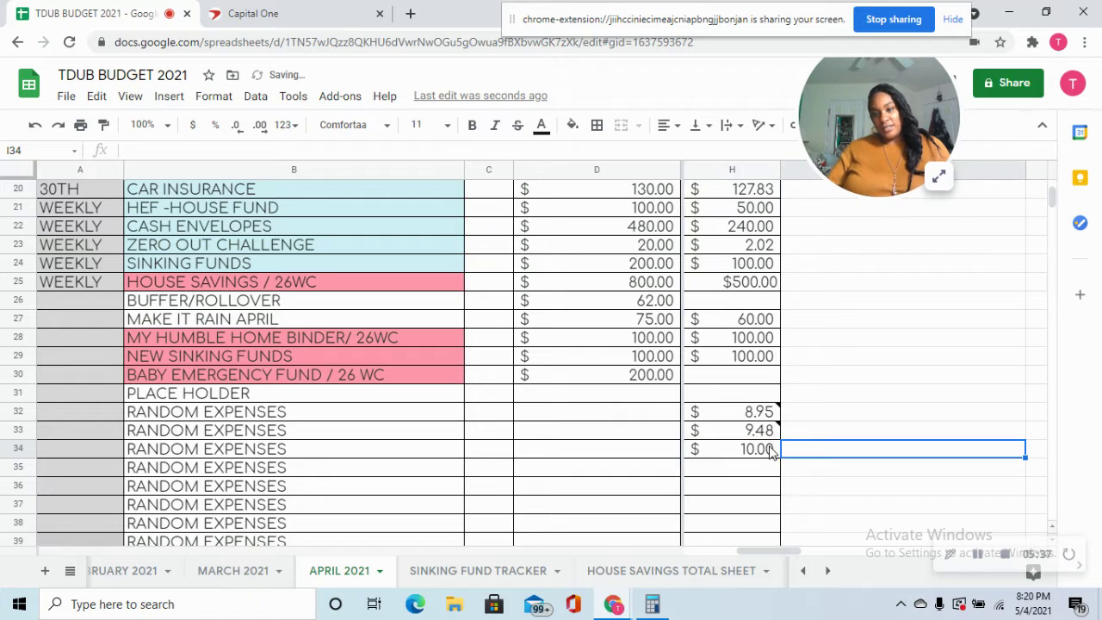
Step: Attach the note 'EATING OUT ZELLE' to the H34 expense
{"action": "left_click", "coordinate": [770, 451]}
{"action": "right_click", "coordinate": [770, 451]}
{"action": "scroll", "coordinate": [901, 489], "scroll_direction": "down", "scroll_amount": 2}
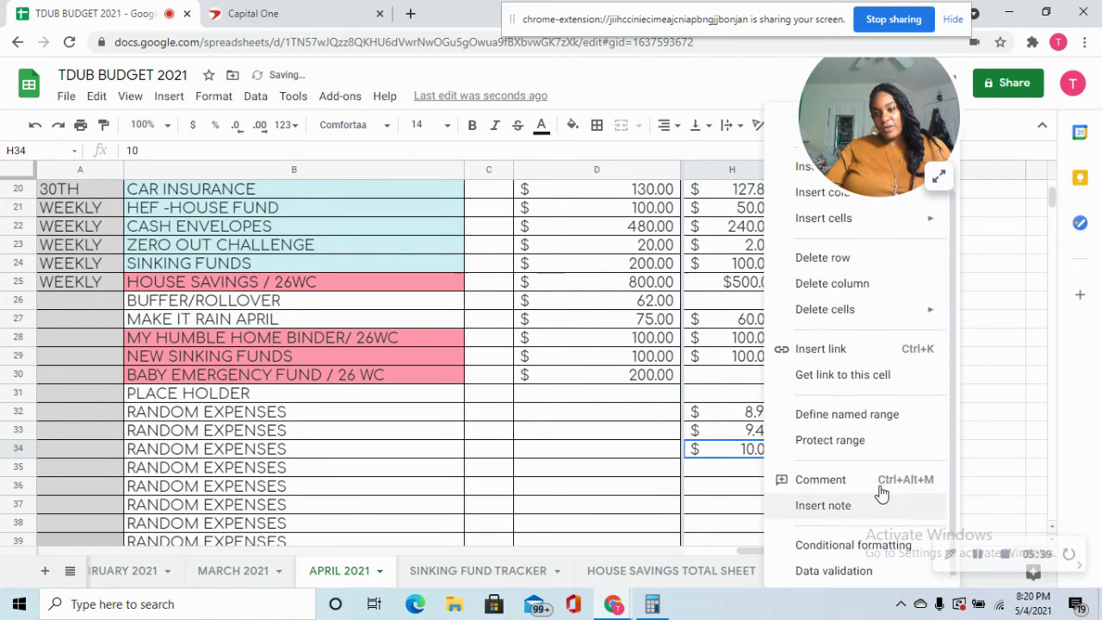
{"action": "left_click", "coordinate": [824, 514]}
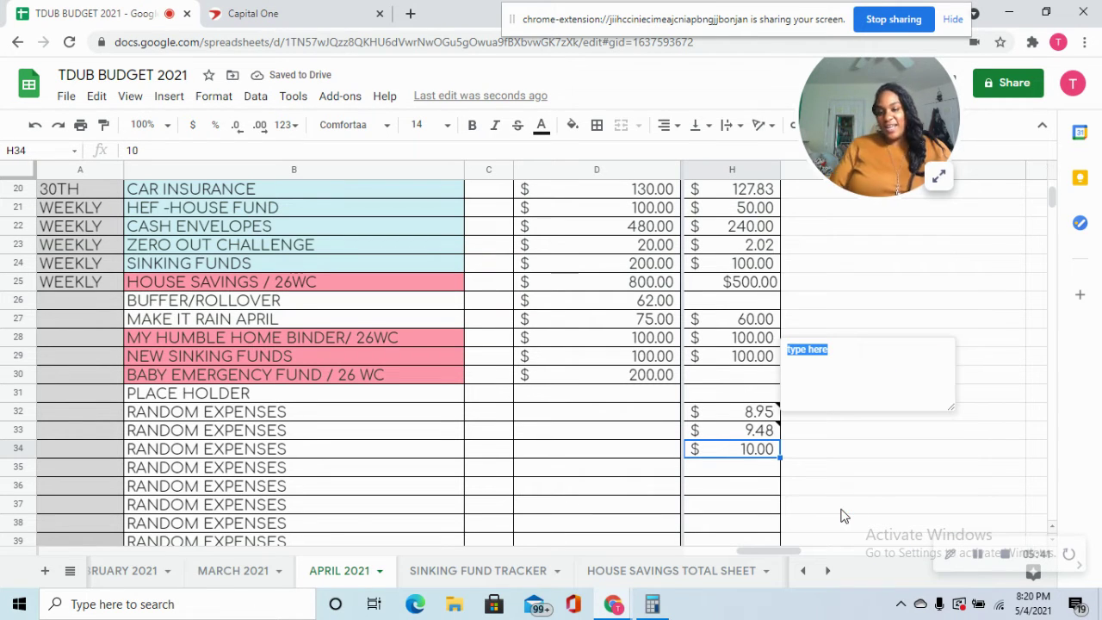
{"action": "type", "text": "EATING OUT ZELLE"}
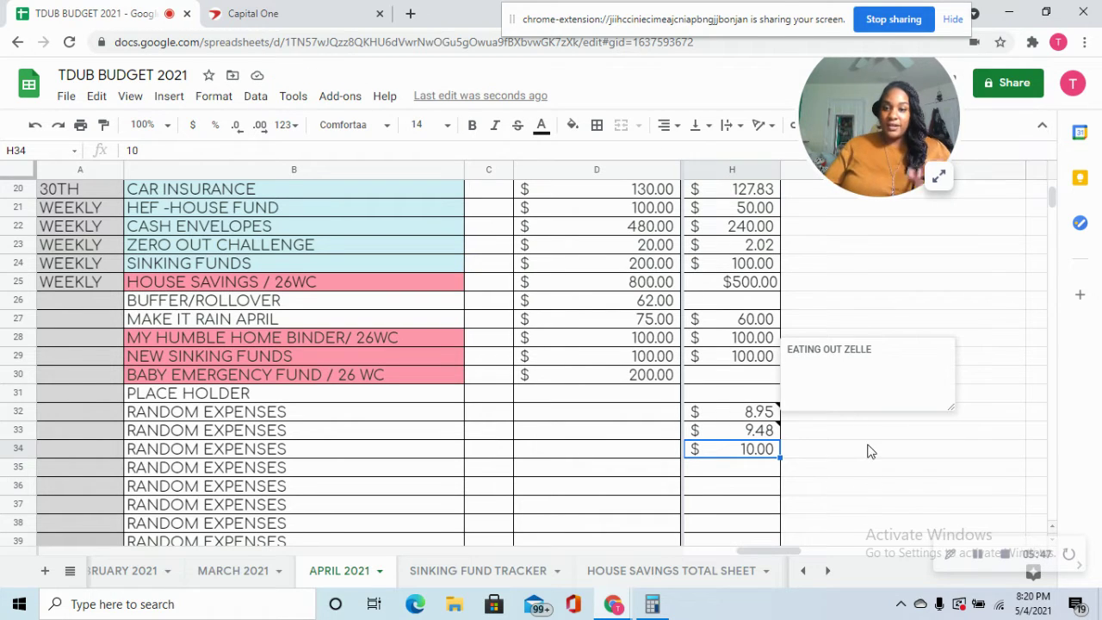
{"action": "left_click", "coordinate": [868, 440]}
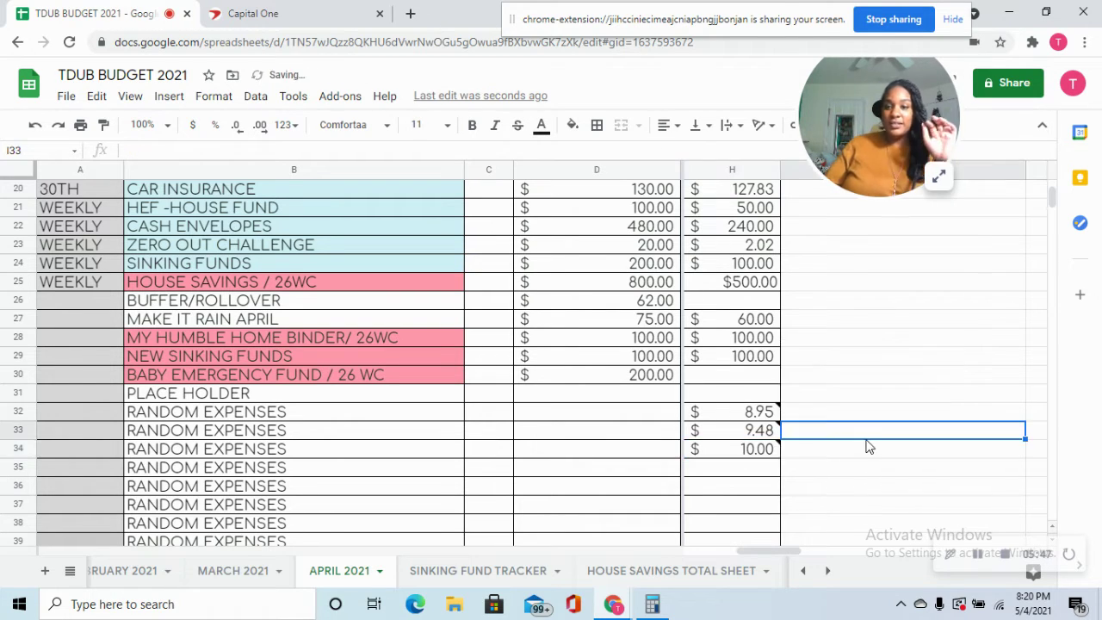
{"action": "left_click", "coordinate": [758, 451]}
{"action": "scroll", "coordinate": [640, 461], "scroll_direction": "up", "scroll_amount": 3}
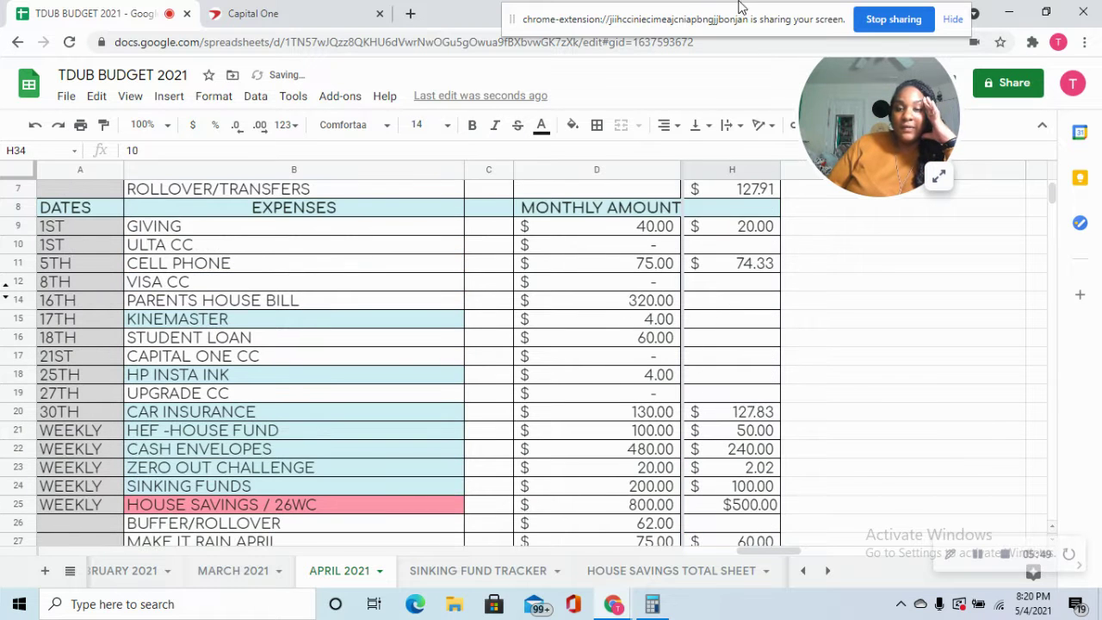
{"action": "left_click", "coordinate": [305, 14]}
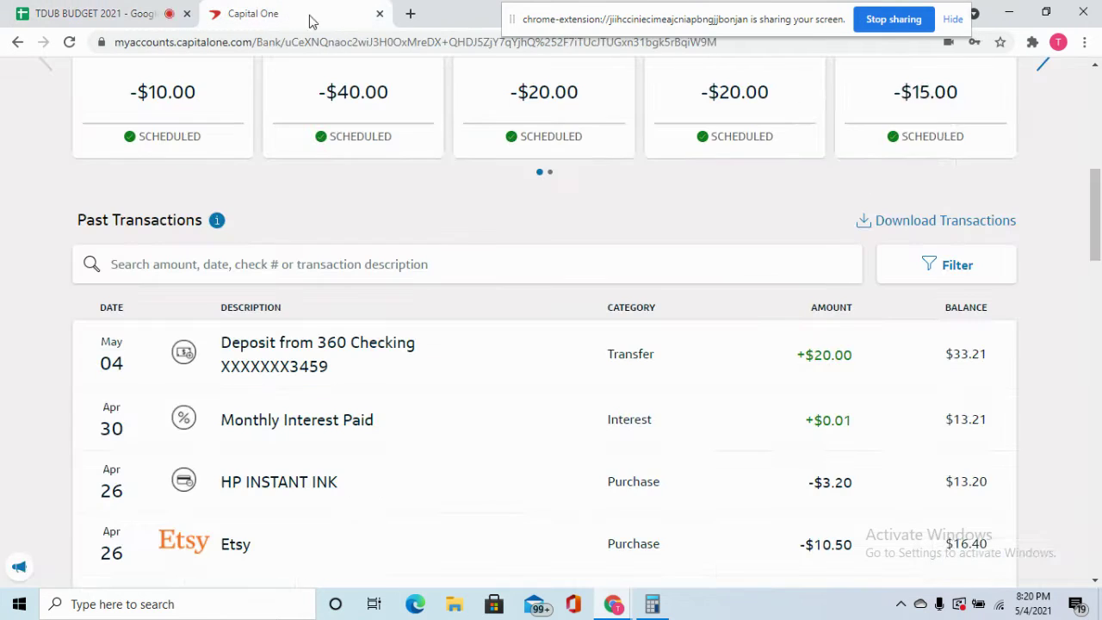
{"action": "scroll", "coordinate": [731, 482], "scroll_direction": "down", "scroll_amount": 2}
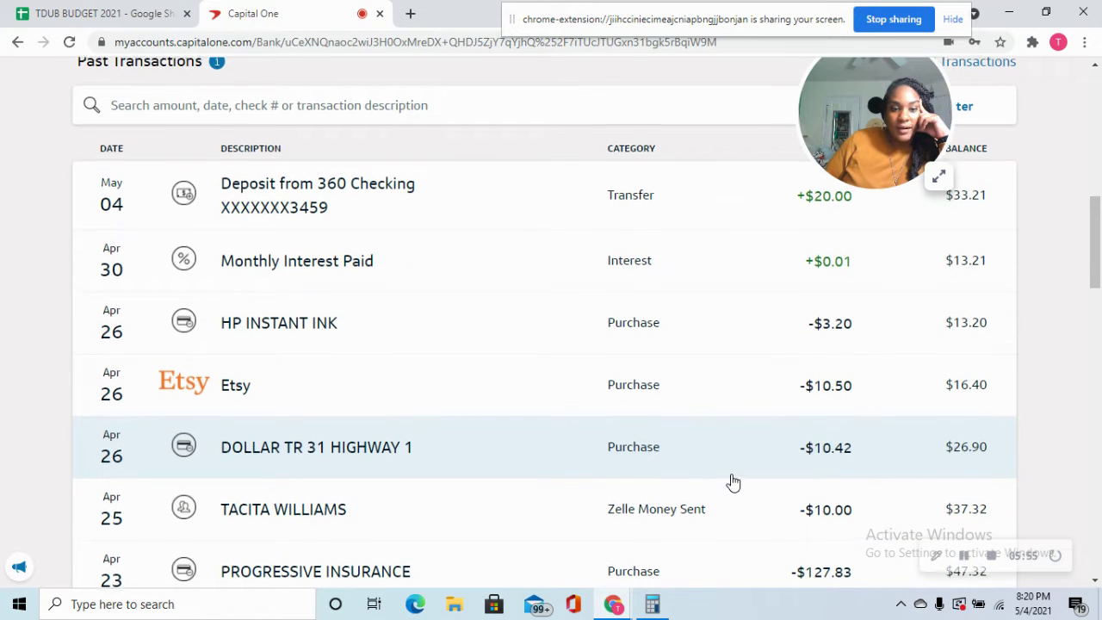
{"action": "scroll", "coordinate": [731, 482], "scroll_direction": "up", "scroll_amount": 1}
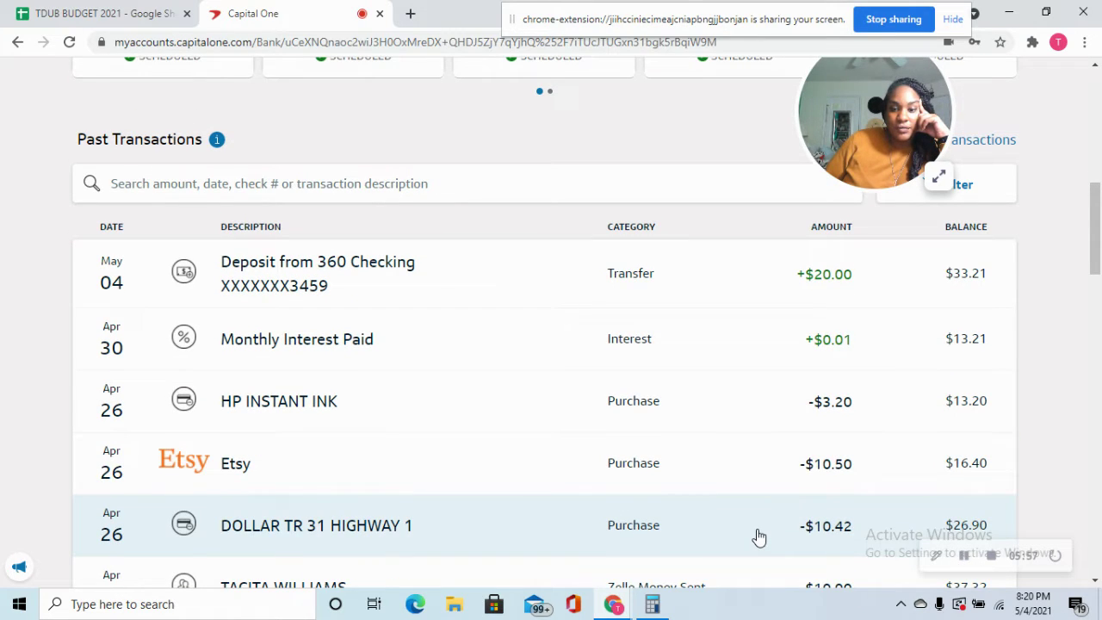
{"action": "left_click", "coordinate": [75, 14]}
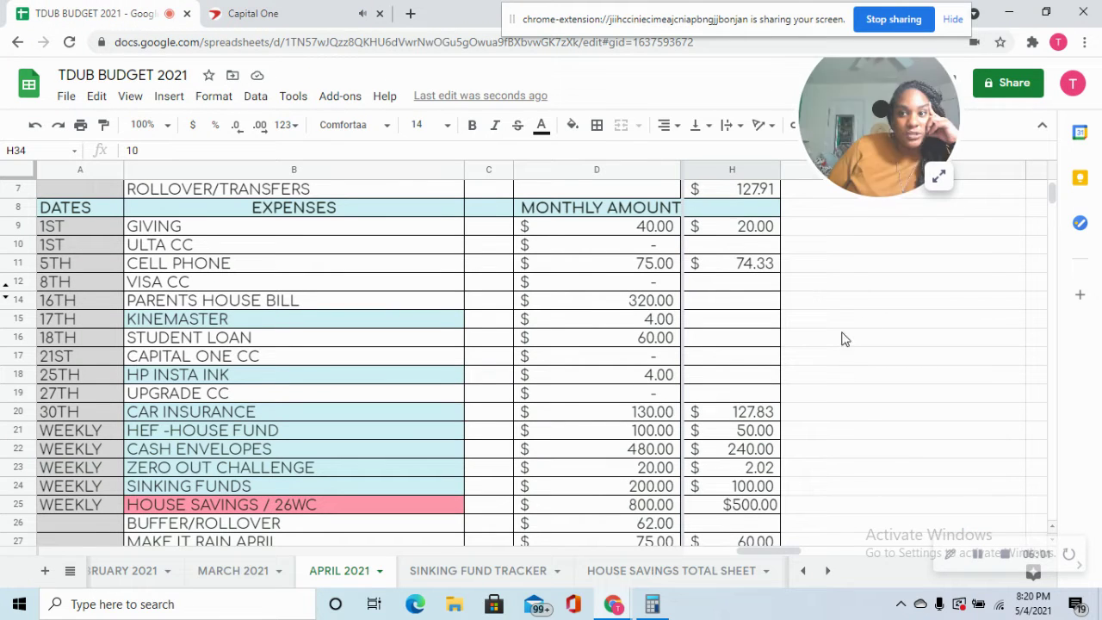
{"action": "scroll", "coordinate": [687, 438], "scroll_direction": "down", "scroll_amount": 5}
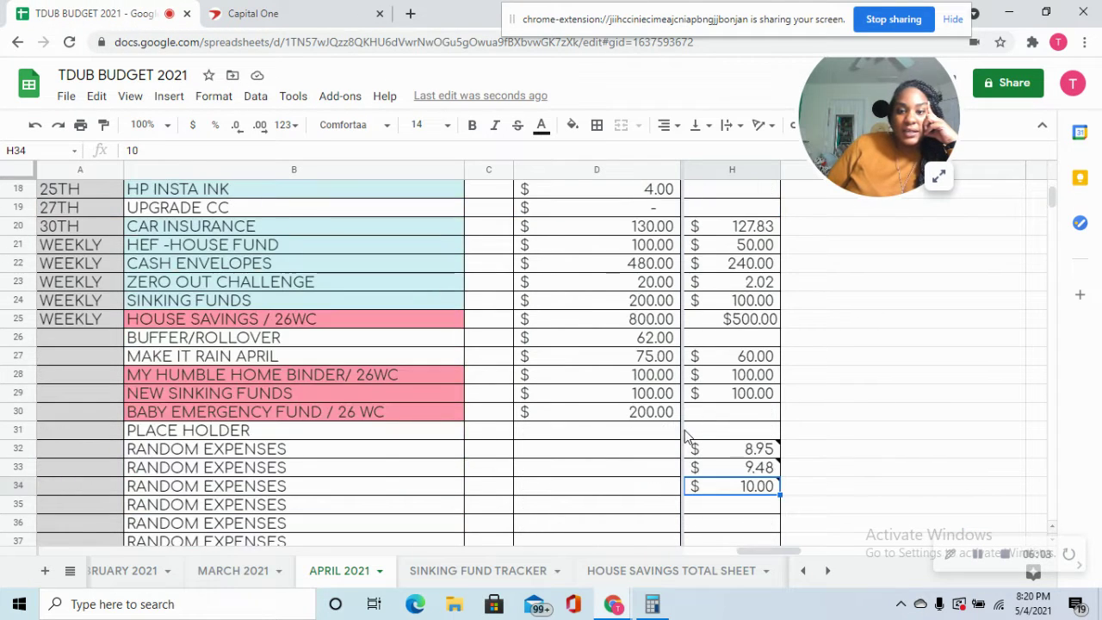
{"action": "left_click", "coordinate": [322, 13]}
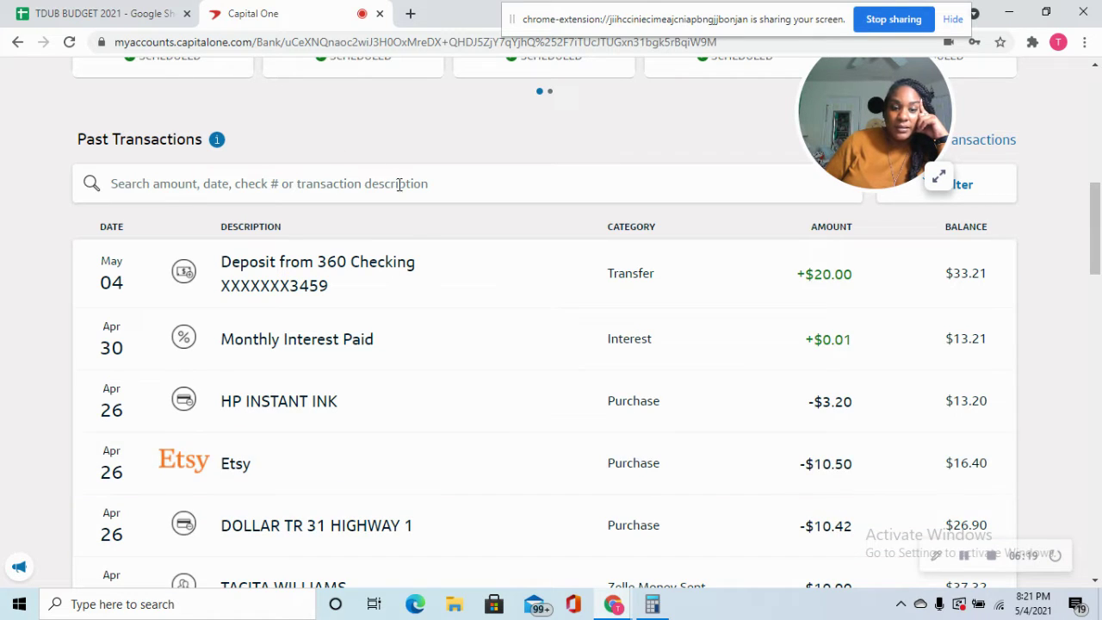
{"action": "left_click", "coordinate": [81, 12]}
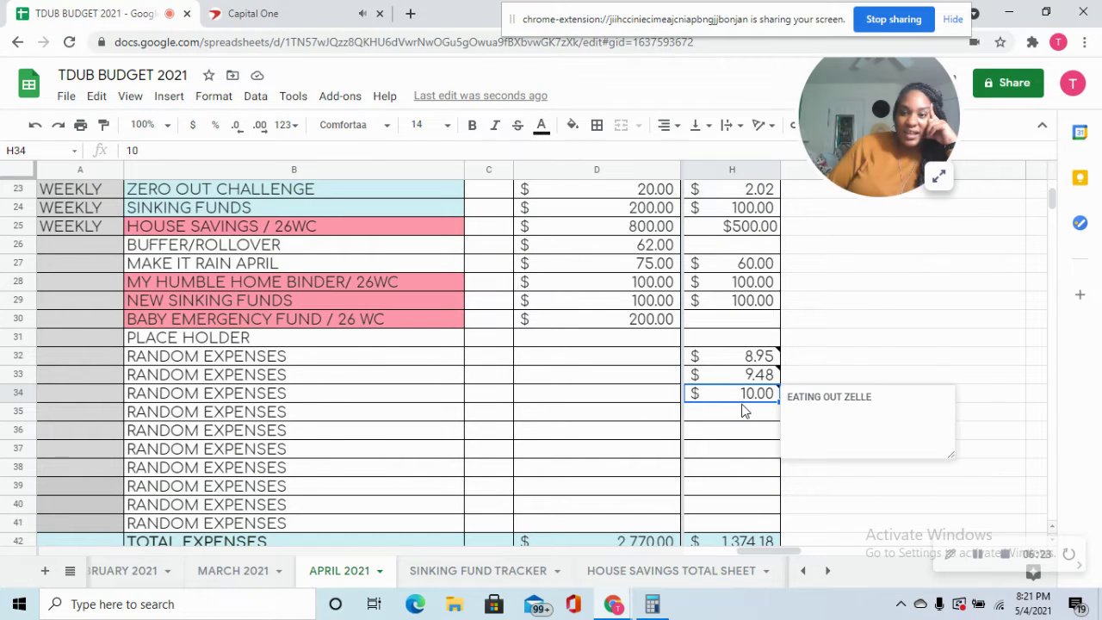
Step: Enter a 10.42 random expense in cell H35
{"action": "left_click", "coordinate": [746, 414]}
{"action": "type", "text": "10.42"}
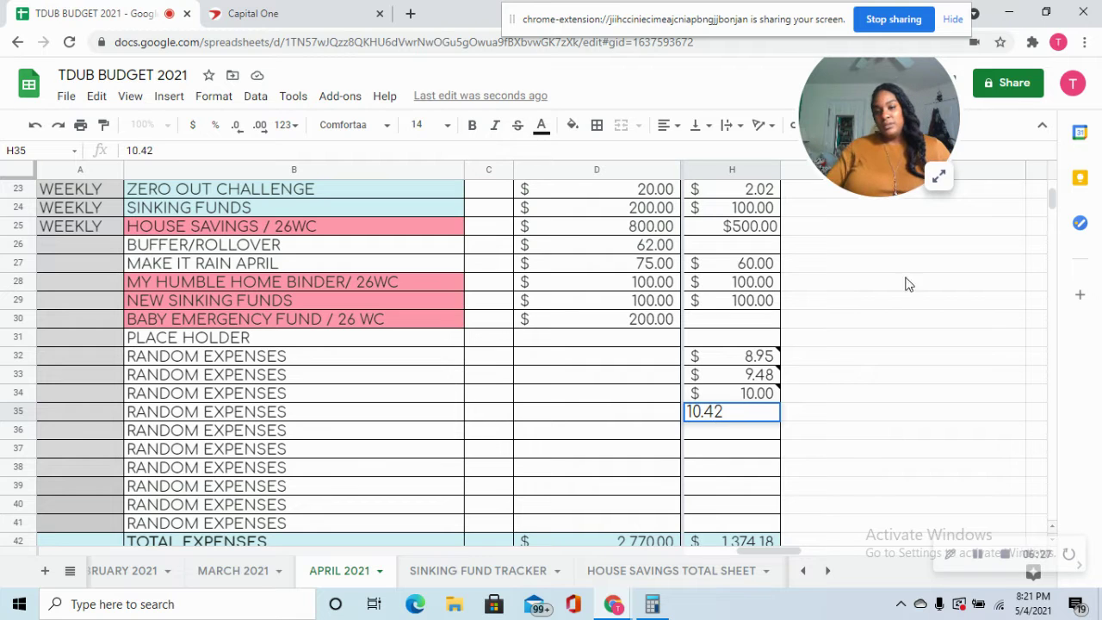
{"action": "key", "text": "Tab"}
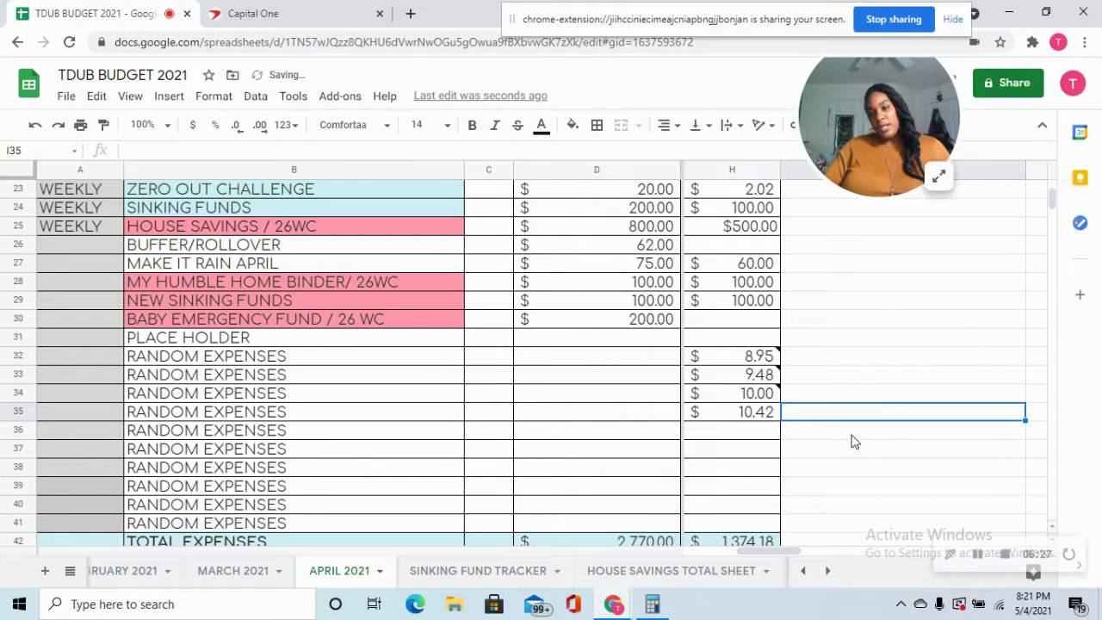
Step: Attach the note 'DOLLAR TREE' to the H35 expense
{"action": "left_click", "coordinate": [756, 422]}
{"action": "right_click", "coordinate": [756, 422]}
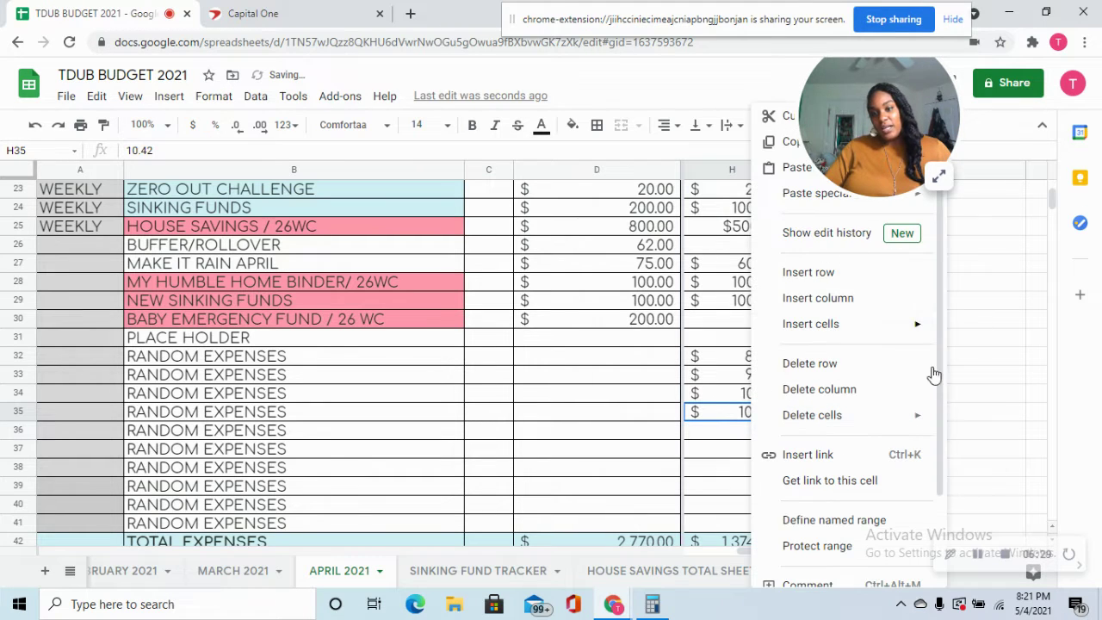
{"action": "left_click_drag", "start_coordinate": [937, 374], "coordinate": [939, 402]}
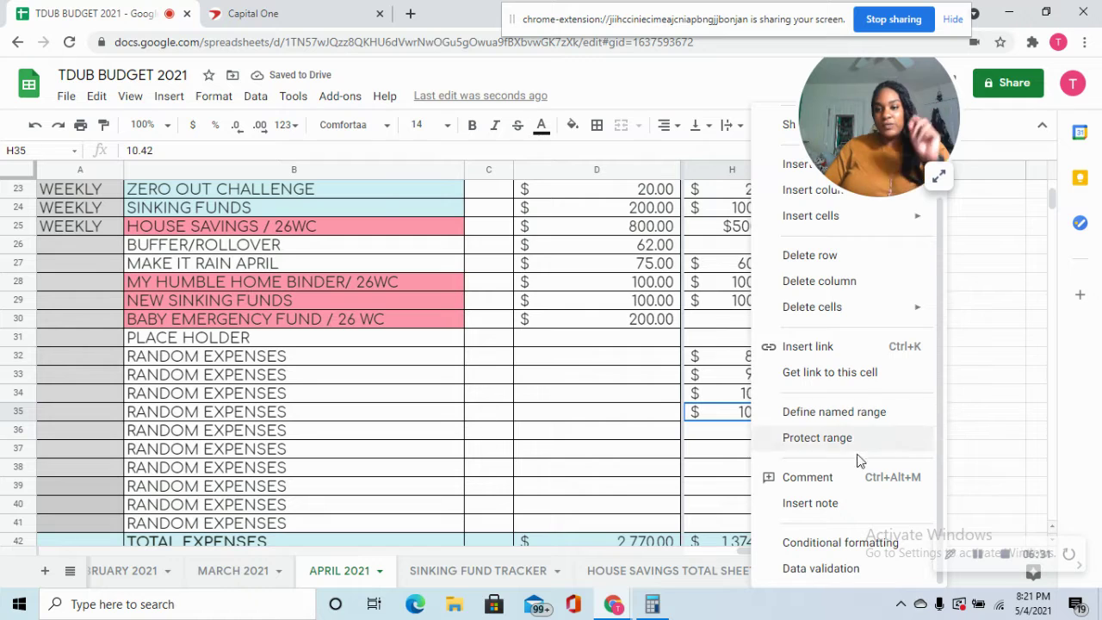
{"action": "left_click", "coordinate": [850, 514]}
{"action": "type", "text": "DOLLAR TREE"}
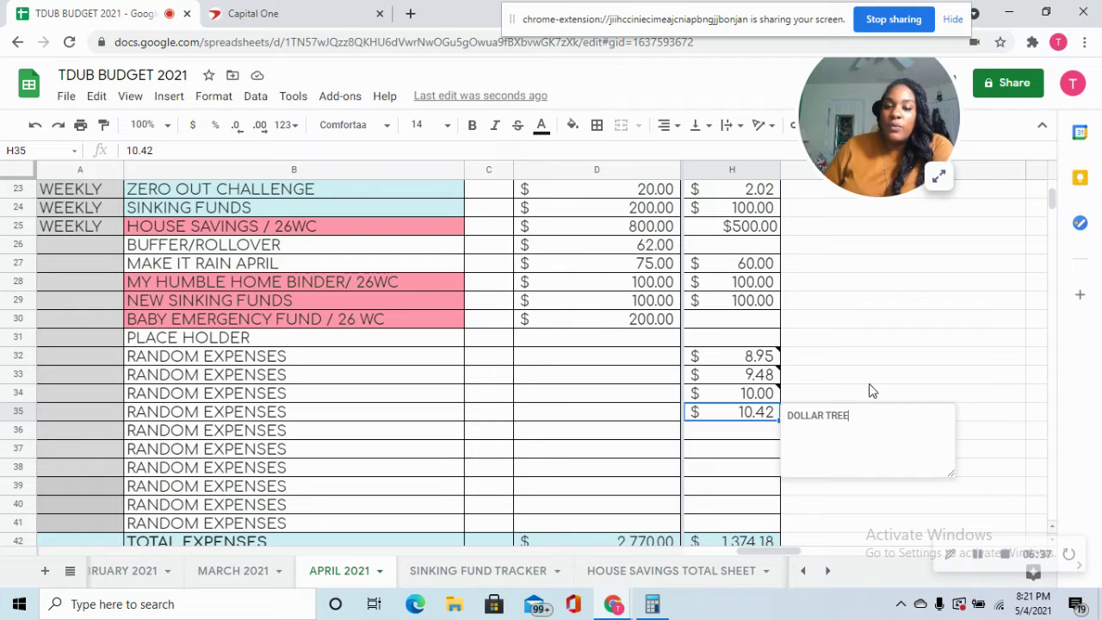
{"action": "left_click", "coordinate": [870, 383]}
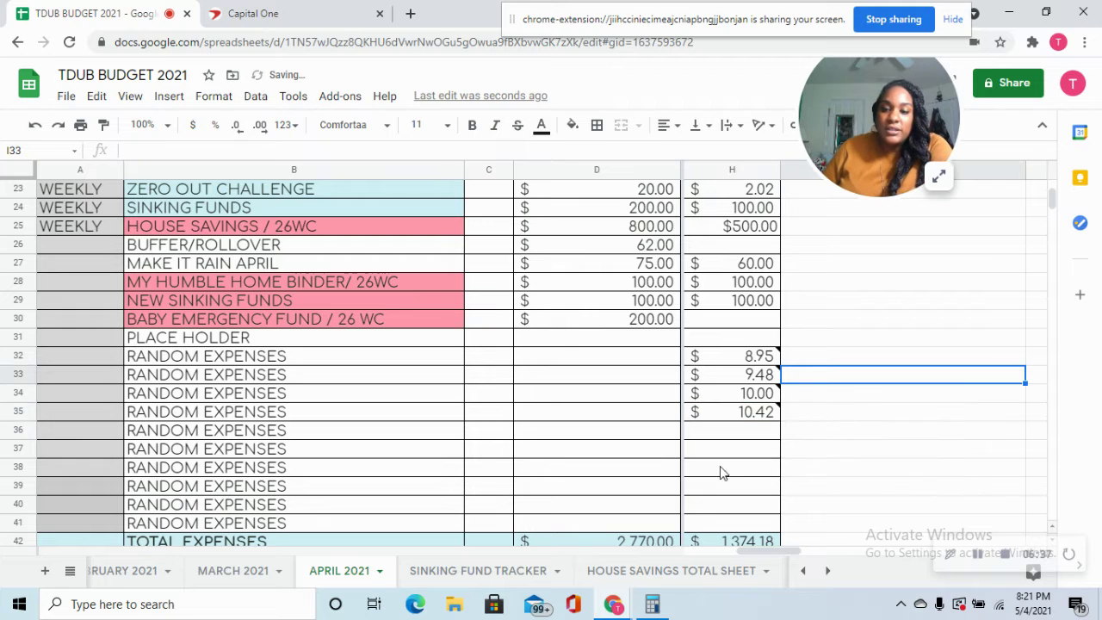
{"action": "scroll", "coordinate": [623, 388], "scroll_direction": "up", "scroll_amount": 7}
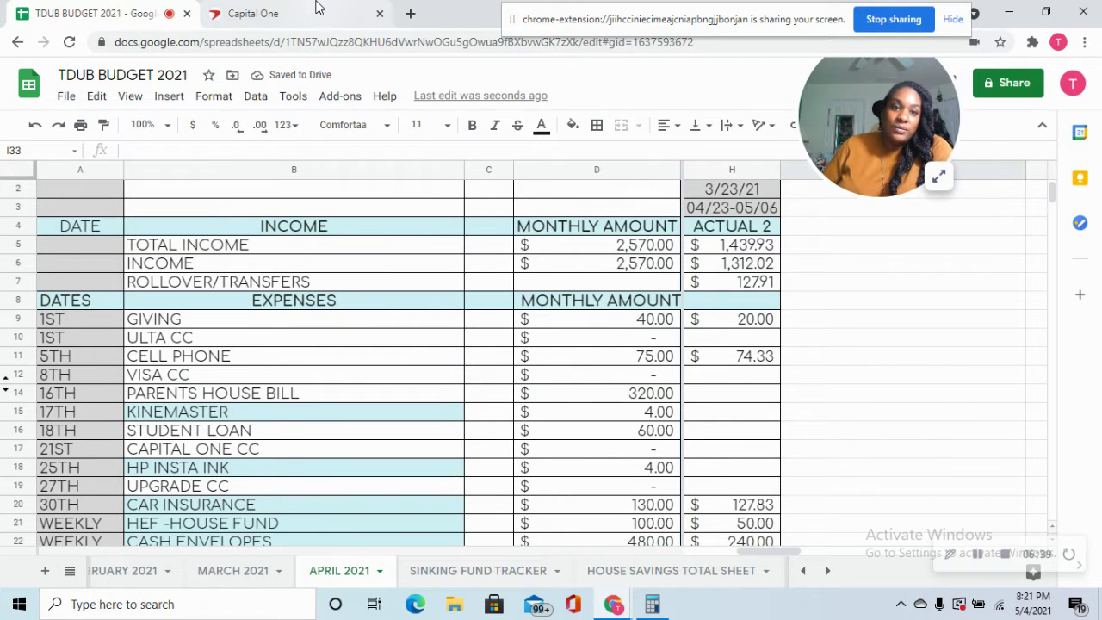
{"action": "left_click", "coordinate": [317, 10]}
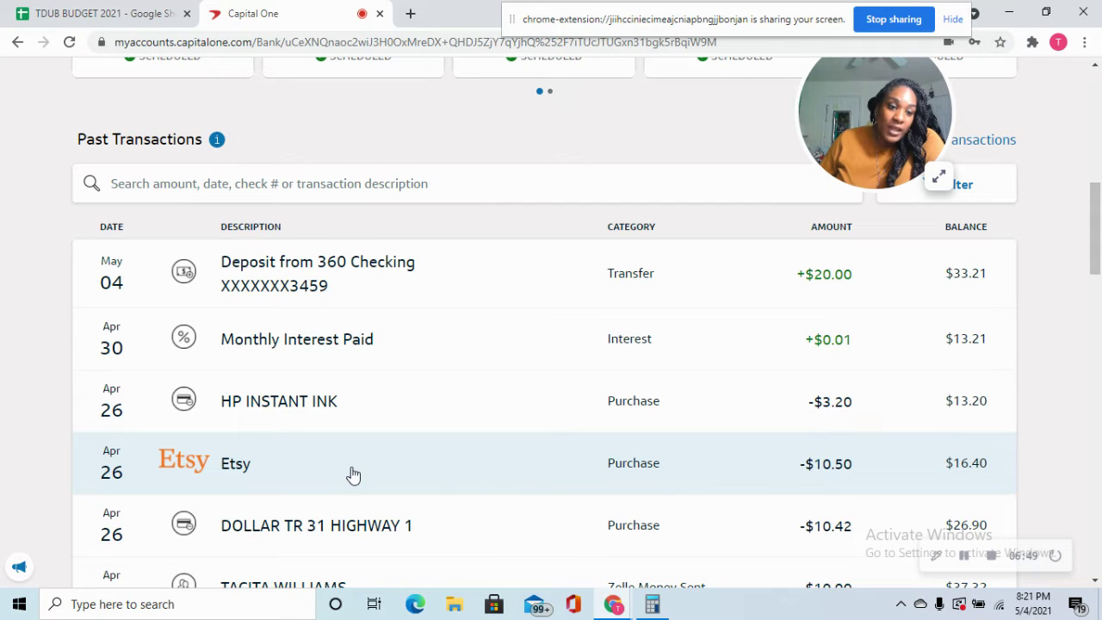
Step: Enter a 10.50 random expense in cell H36
{"action": "scroll", "coordinate": [353, 473], "scroll_direction": "up", "scroll_amount": 1}
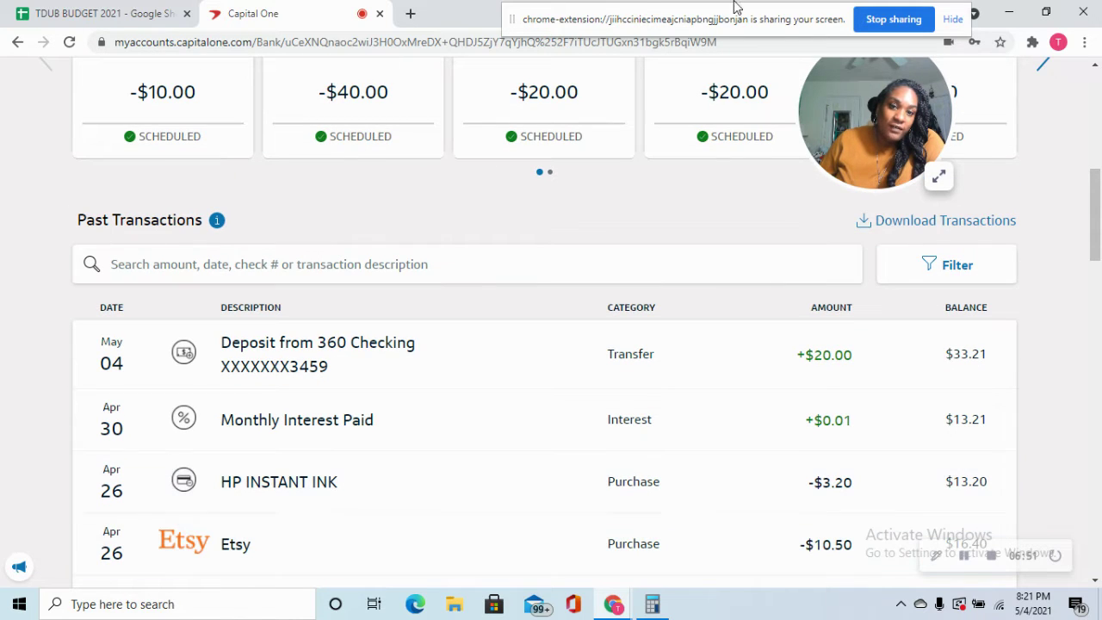
{"action": "left_click", "coordinate": [126, 21]}
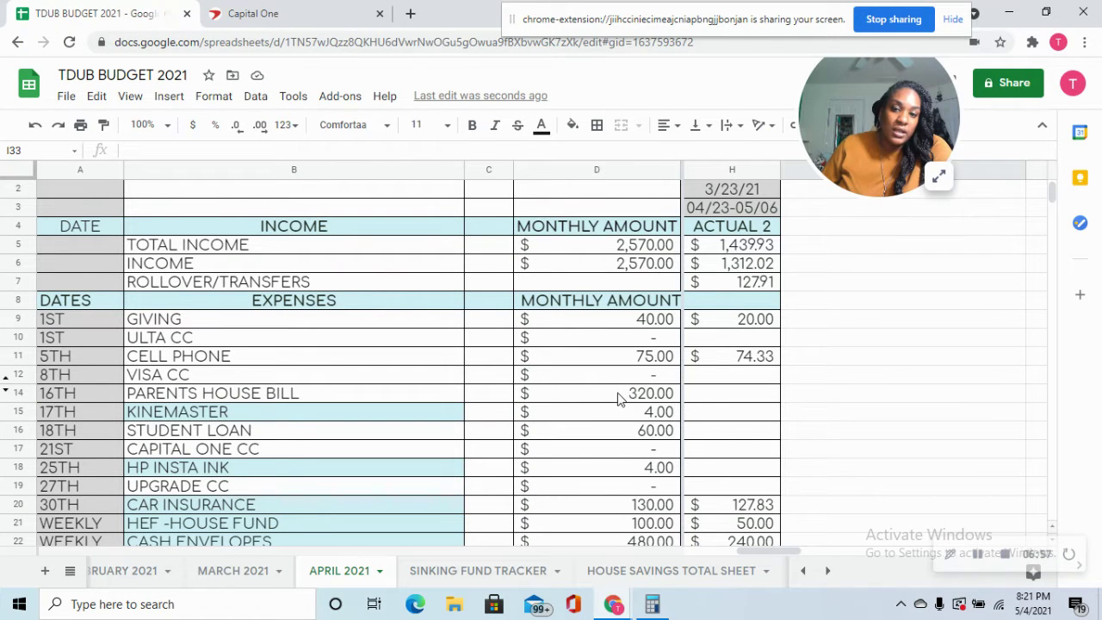
{"action": "scroll", "coordinate": [633, 396], "scroll_direction": "down", "scroll_amount": 5}
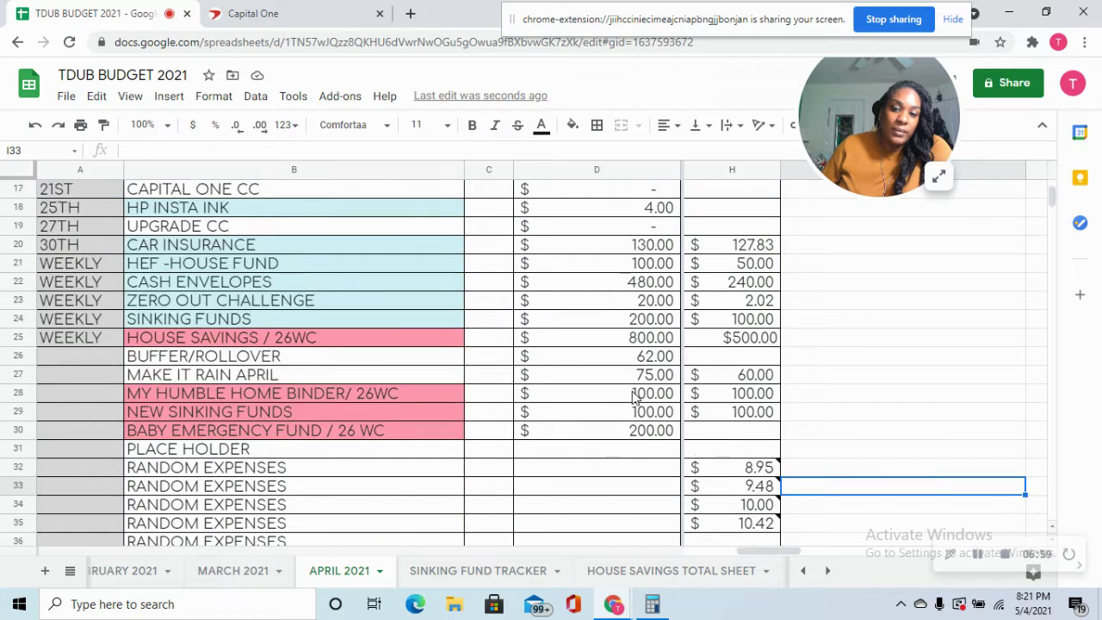
{"action": "left_click", "coordinate": [765, 395]}
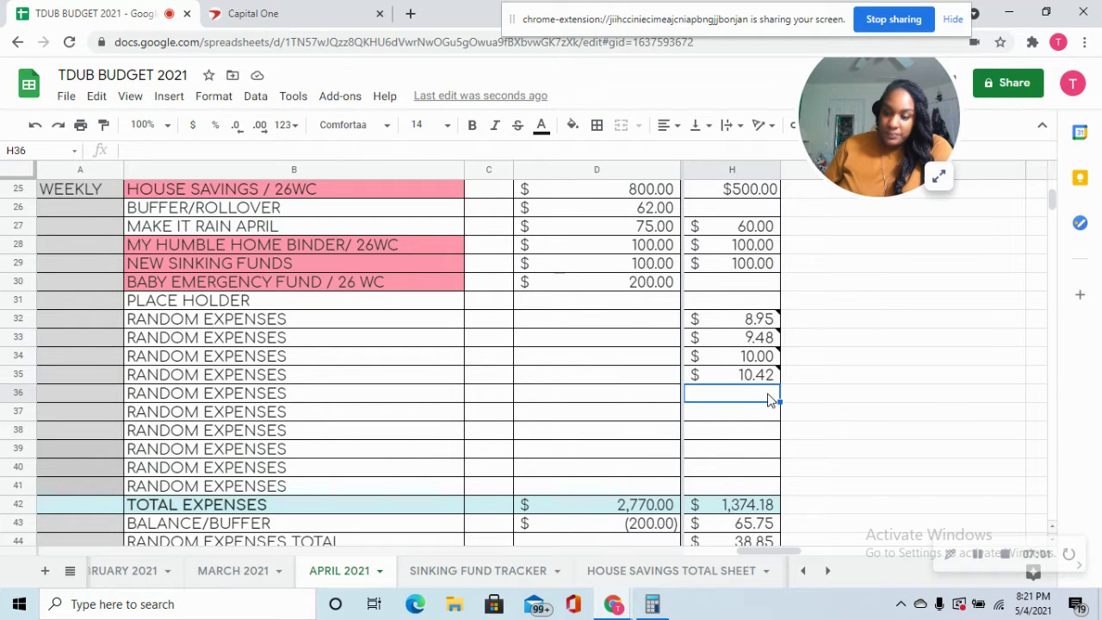
{"action": "type", "text": "10.50"}
{"action": "key", "text": "Tab"}
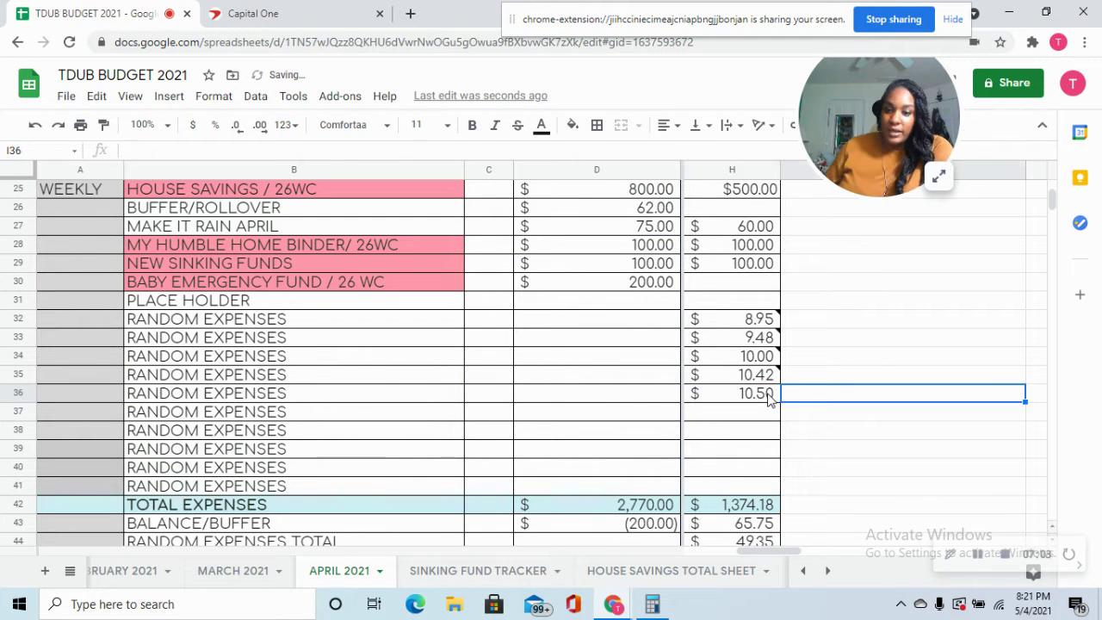
Step: Attach the note 'ETSY TRACKERS CORNER' to the H36 expense
{"action": "right_click", "coordinate": [765, 396]}
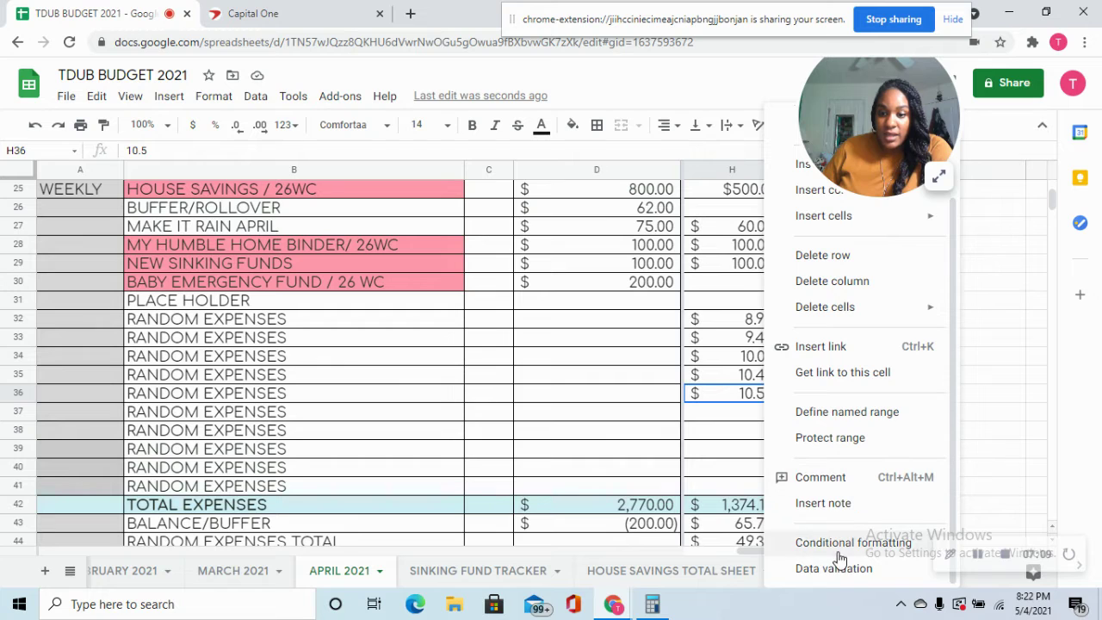
{"action": "left_click", "coordinate": [841, 503]}
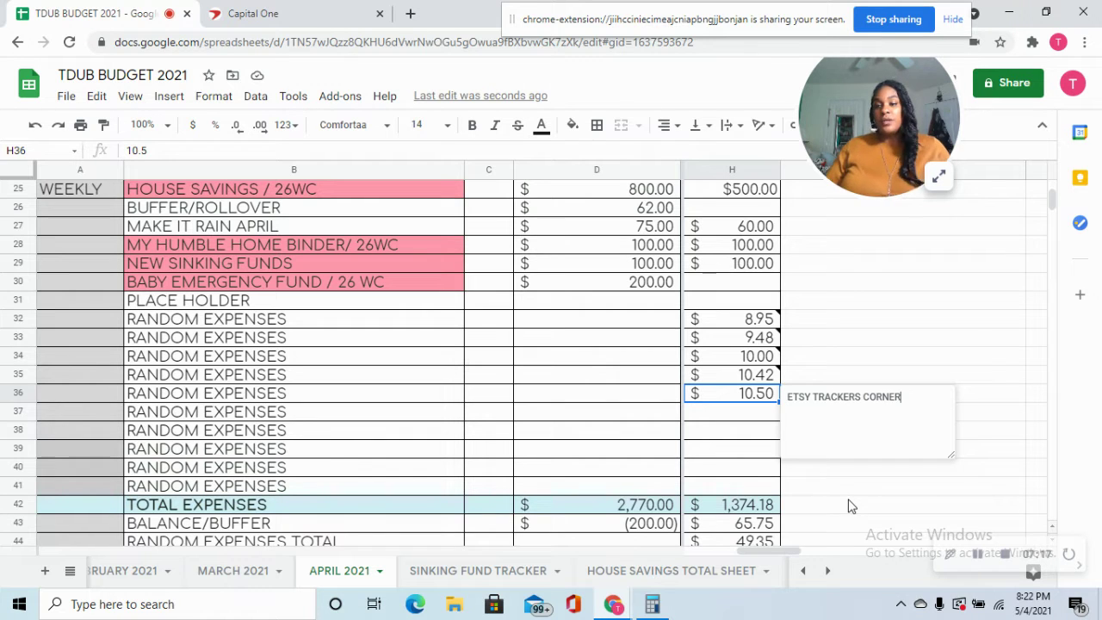
{"action": "type", "text": "ETSY TRACKERS CORNER"}
{"action": "left_click", "coordinate": [696, 414]}
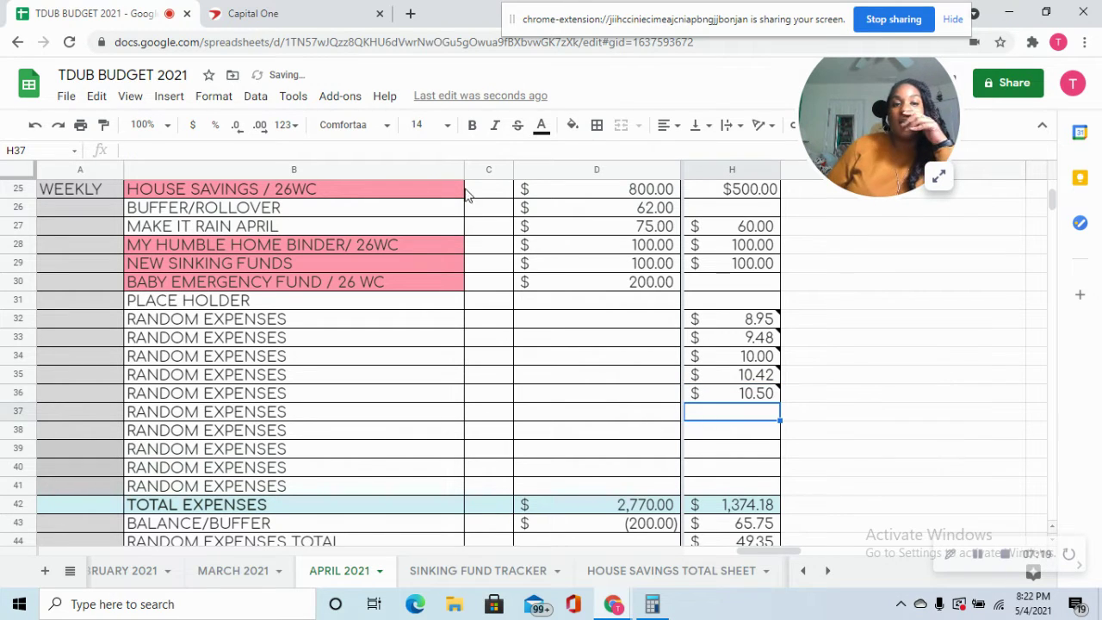
{"action": "left_click", "coordinate": [249, 14]}
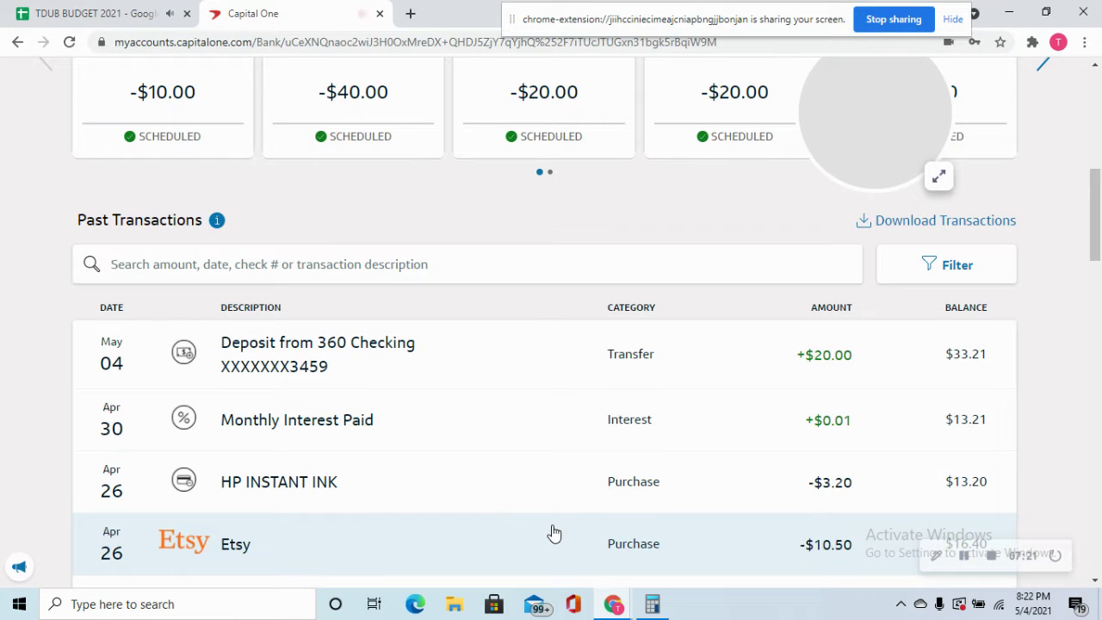
Step: Turn H7 into =127.91+0.01 so rollover/transfers reads 127.92
{"action": "scroll", "coordinate": [556, 499], "scroll_direction": "up", "scroll_amount": 1}
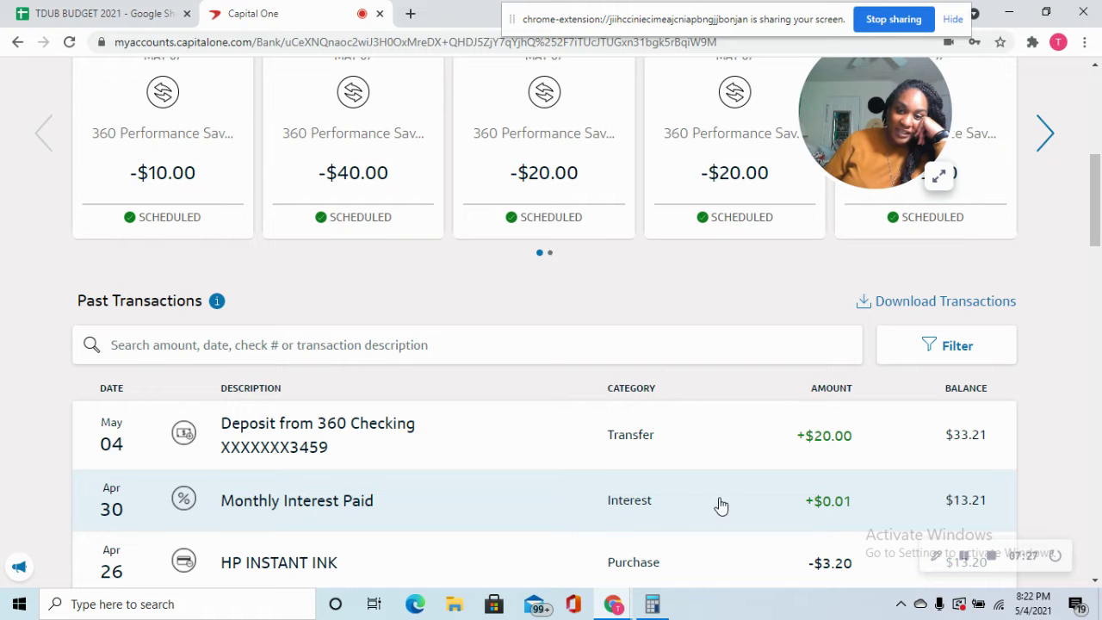
{"action": "left_click", "coordinate": [123, 16]}
{"action": "scroll", "coordinate": [758, 379], "scroll_direction": "up", "scroll_amount": 8}
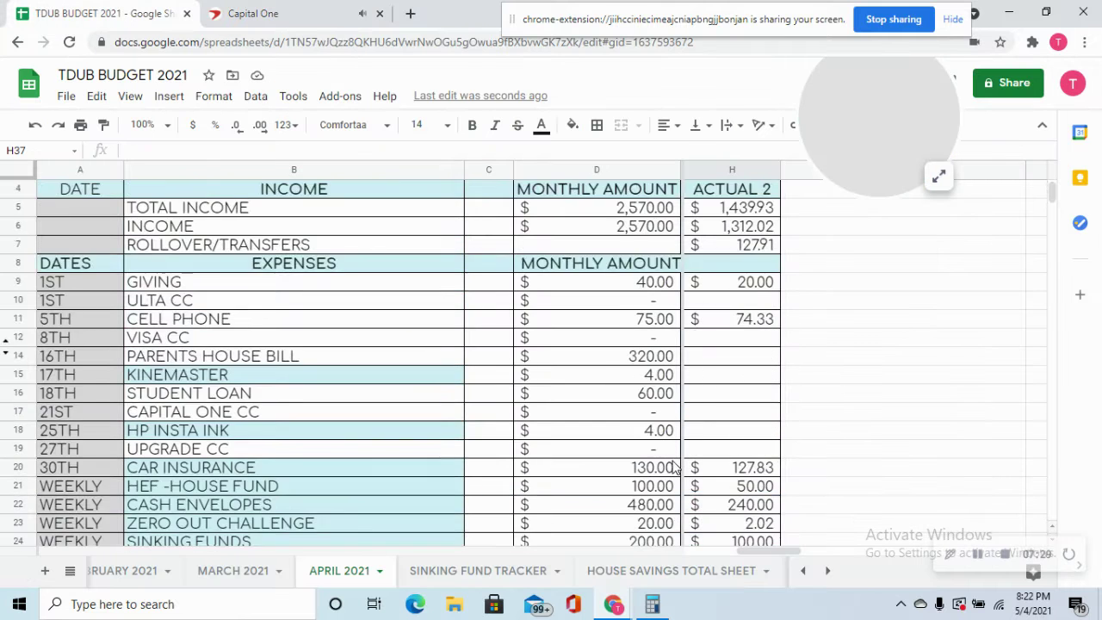
{"action": "left_click", "coordinate": [705, 303]}
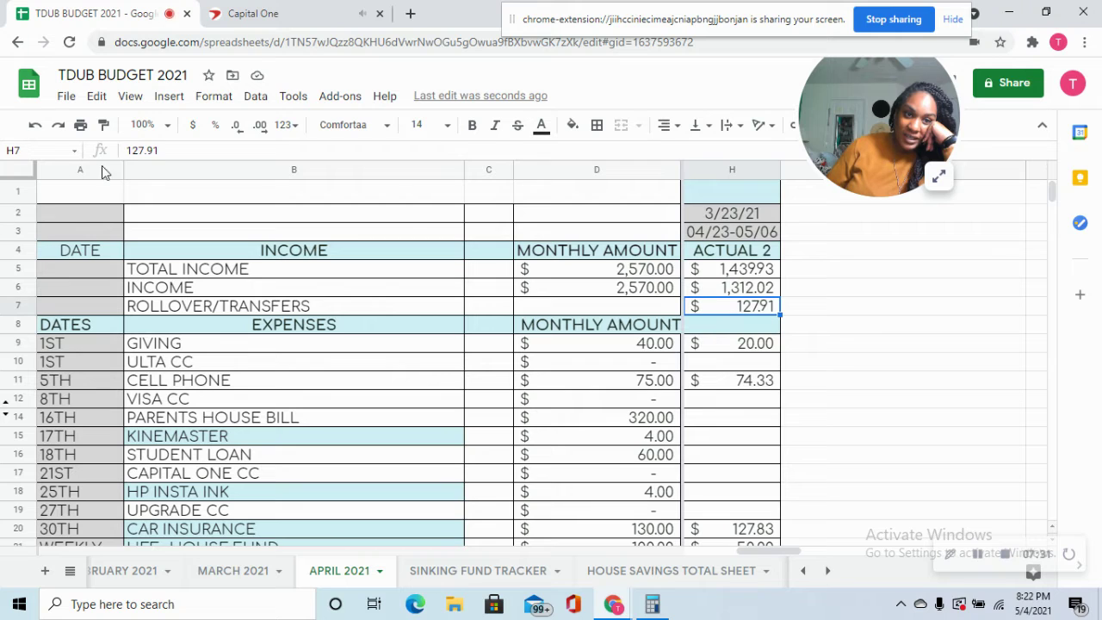
{"action": "left_click", "coordinate": [197, 152]}
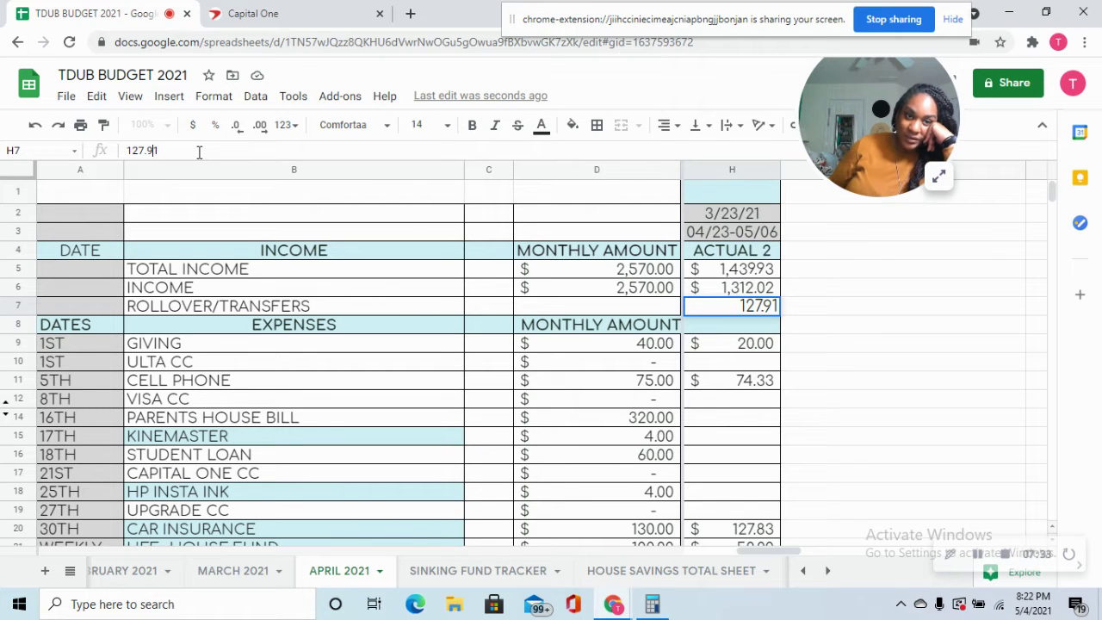
{"action": "key", "text": "Home"}
{"action": "type", "text": "="}
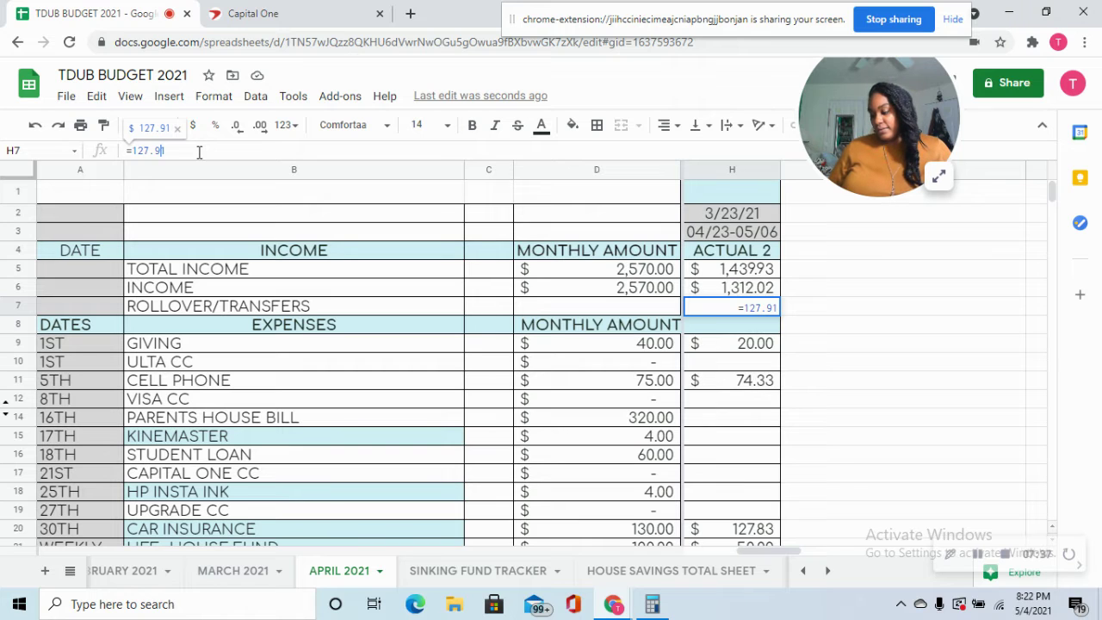
{"action": "type", "text": "+.01"}
{"action": "key", "text": "Tab"}
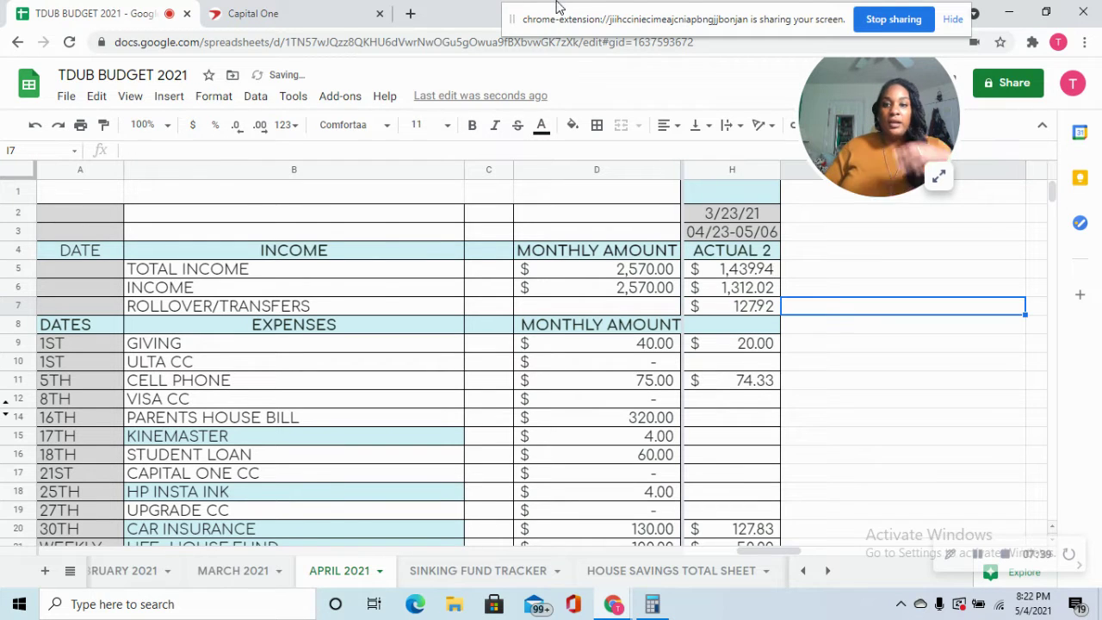
{"action": "left_click", "coordinate": [349, 9]}
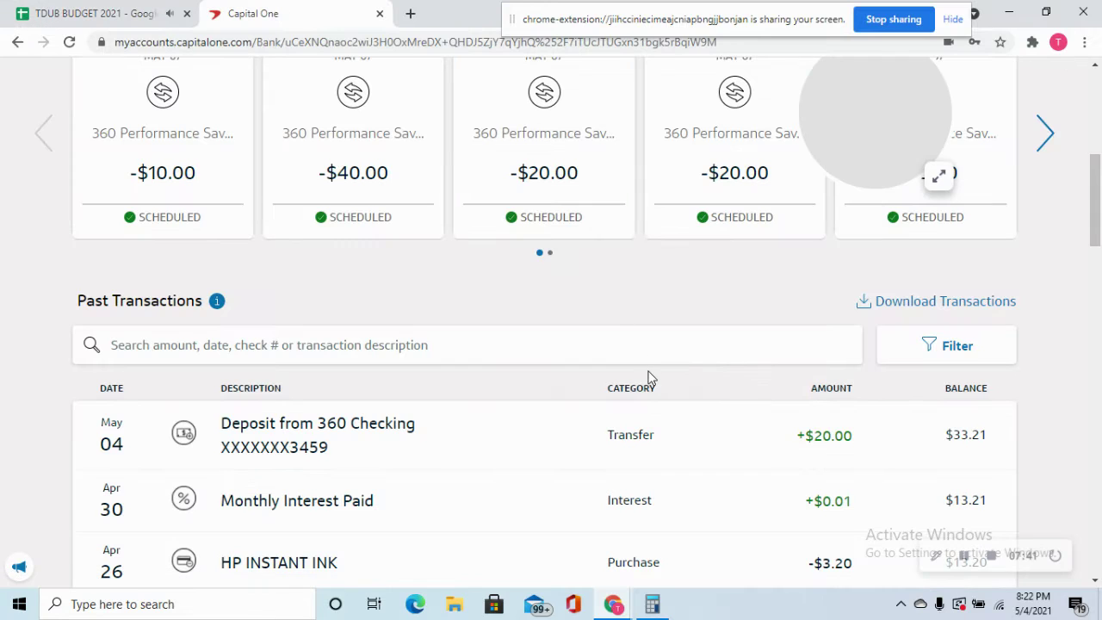
Step: Look up the May 04 $20.00 deposit in the Capital One transactions
{"action": "scroll", "coordinate": [651, 379], "scroll_direction": "up", "scroll_amount": 2}
{"action": "scroll", "coordinate": [654, 378], "scroll_direction": "down", "scroll_amount": 2}
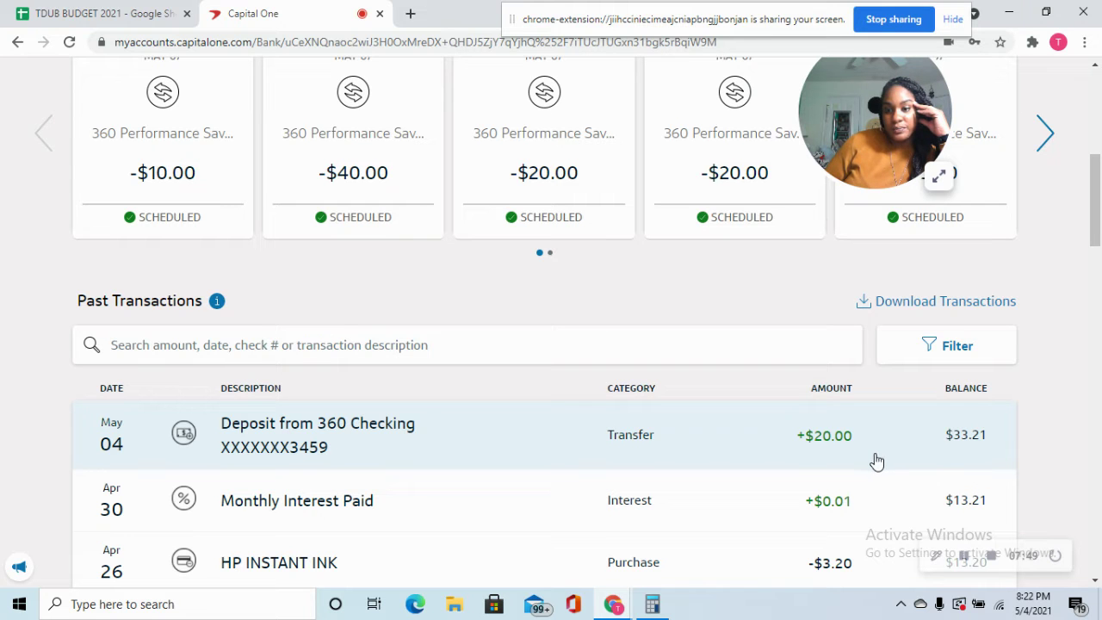
{"action": "scroll", "coordinate": [866, 462], "scroll_direction": "up", "scroll_amount": 3}
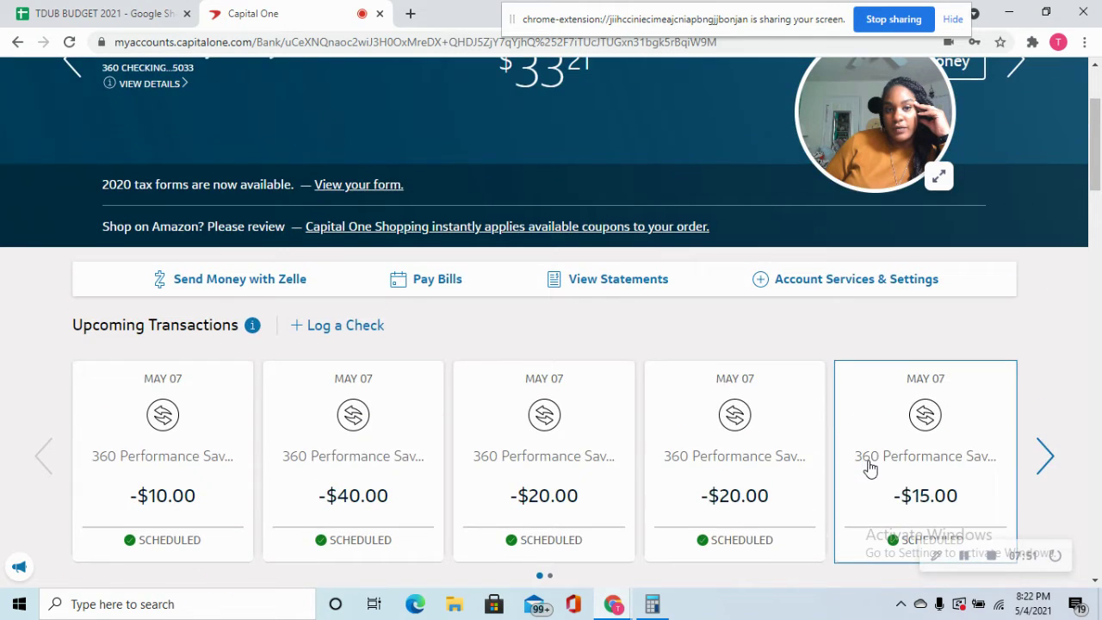
{"action": "scroll", "coordinate": [868, 467], "scroll_direction": "down", "scroll_amount": 3}
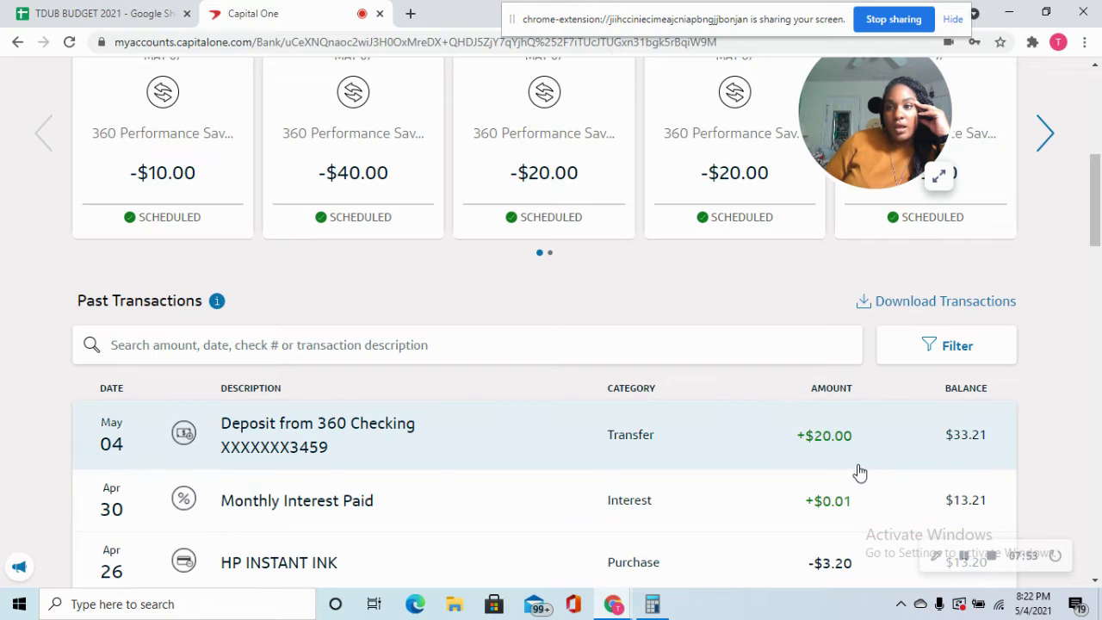
{"action": "left_click", "coordinate": [274, 452]}
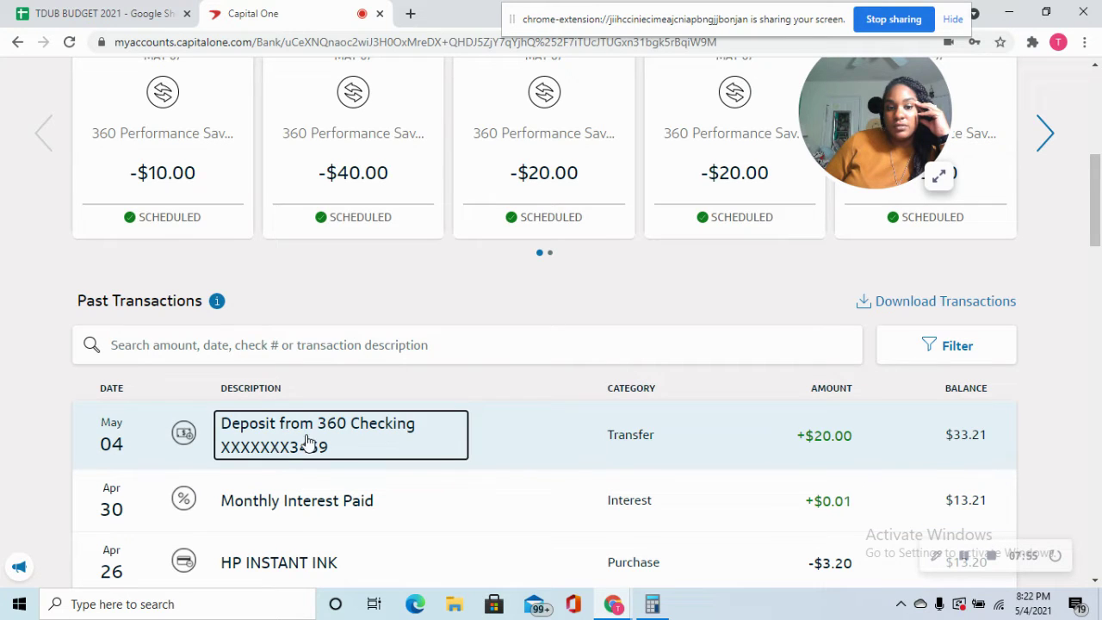
{"action": "left_click", "coordinate": [370, 436]}
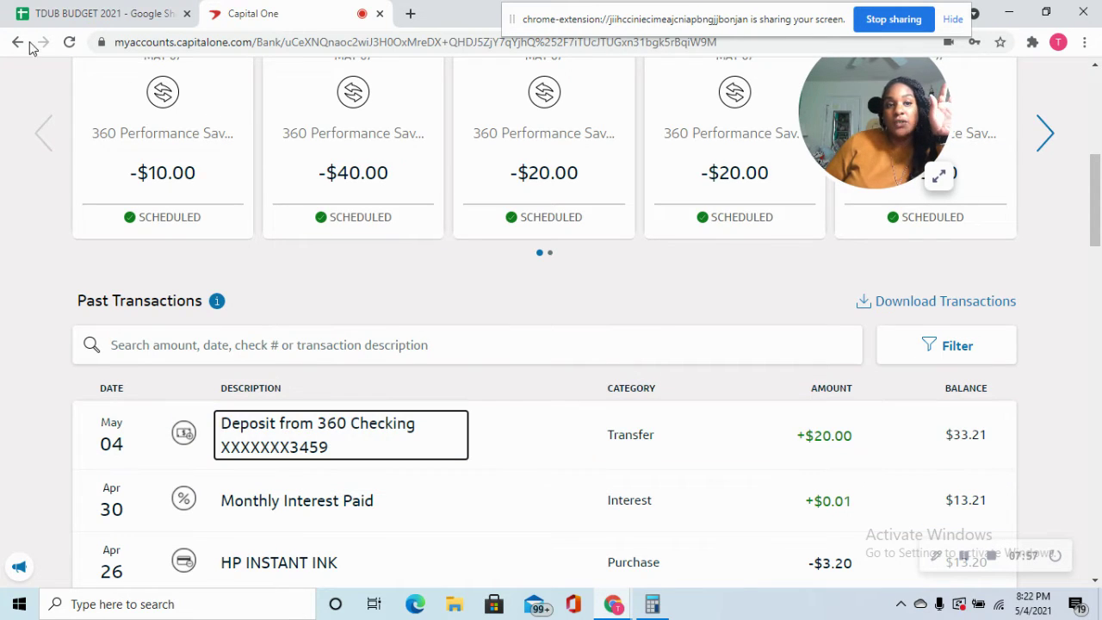
Step: Append +20 to the H7 formula so rollover/transfers reads 147.92
{"action": "left_click", "coordinate": [91, 13]}
{"action": "scroll", "coordinate": [607, 455], "scroll_direction": "down", "scroll_amount": 2}
{"action": "scroll", "coordinate": [627, 439], "scroll_direction": "up", "scroll_amount": 2}
{"action": "key", "text": "Left"}
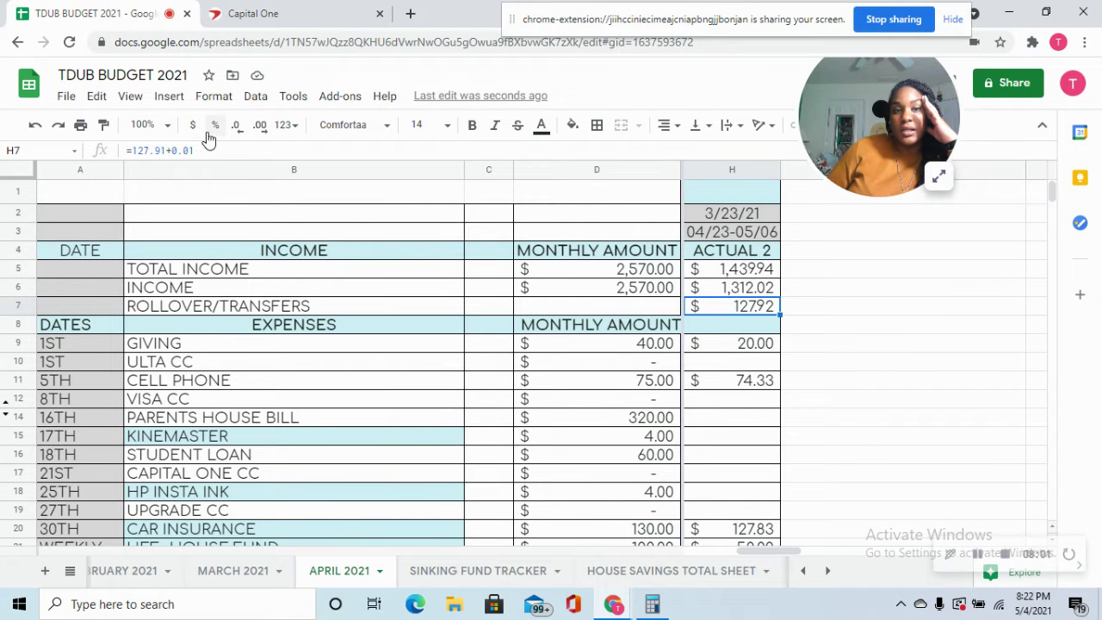
{"action": "left_click", "coordinate": [211, 150]}
{"action": "type", "text": "+20"}
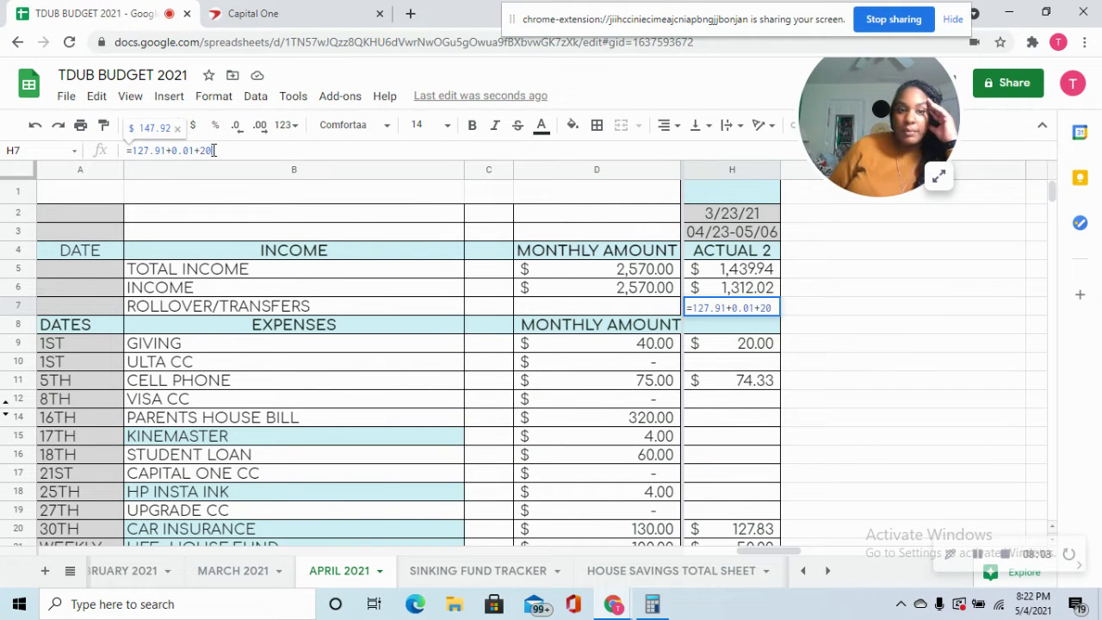
{"action": "key", "text": "Tab"}
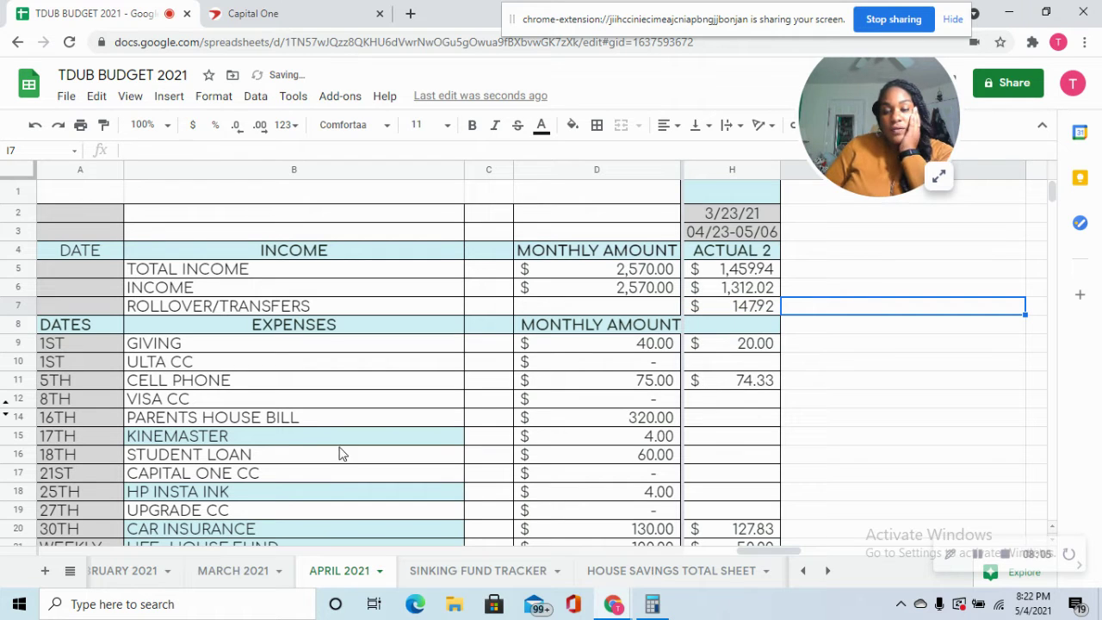
{"action": "left_click", "coordinate": [746, 310]}
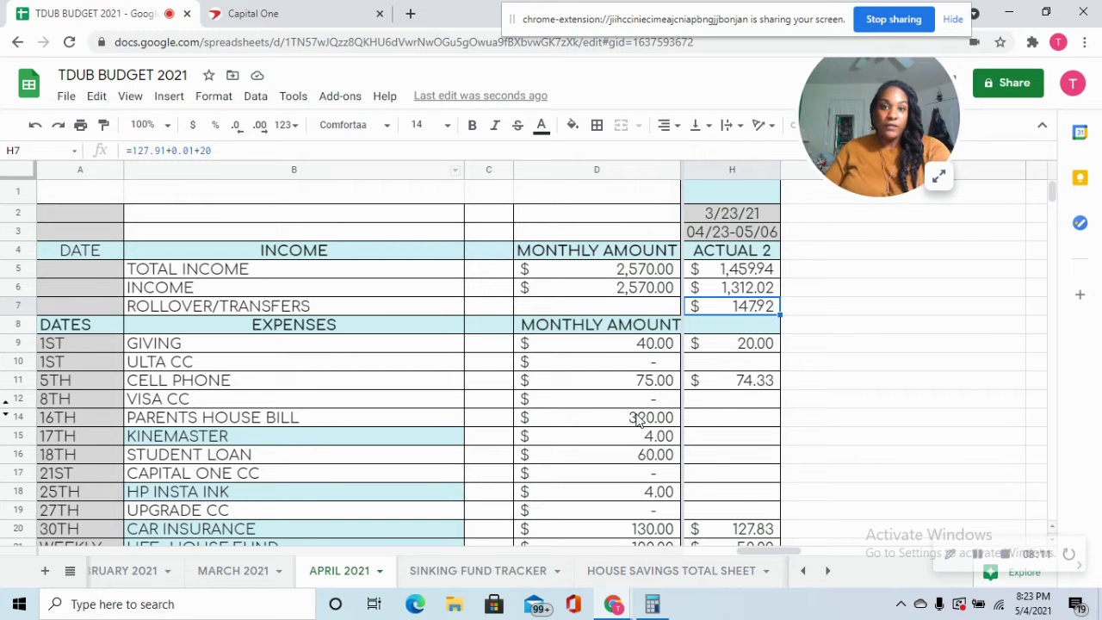
{"action": "left_click", "coordinate": [951, 186]}
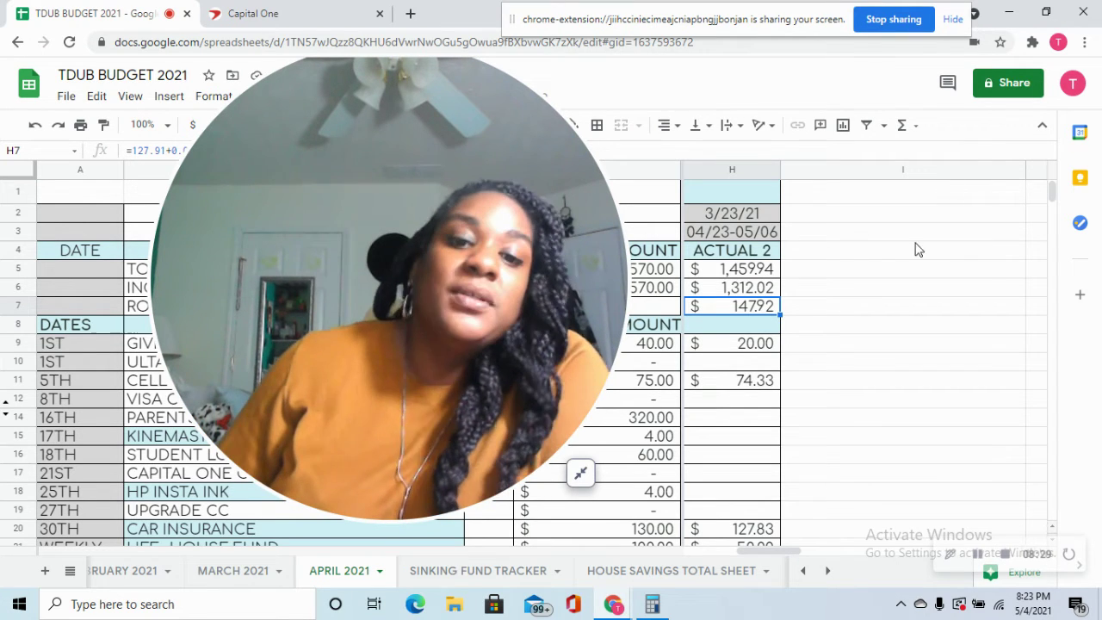
{"action": "left_click", "coordinate": [581, 476]}
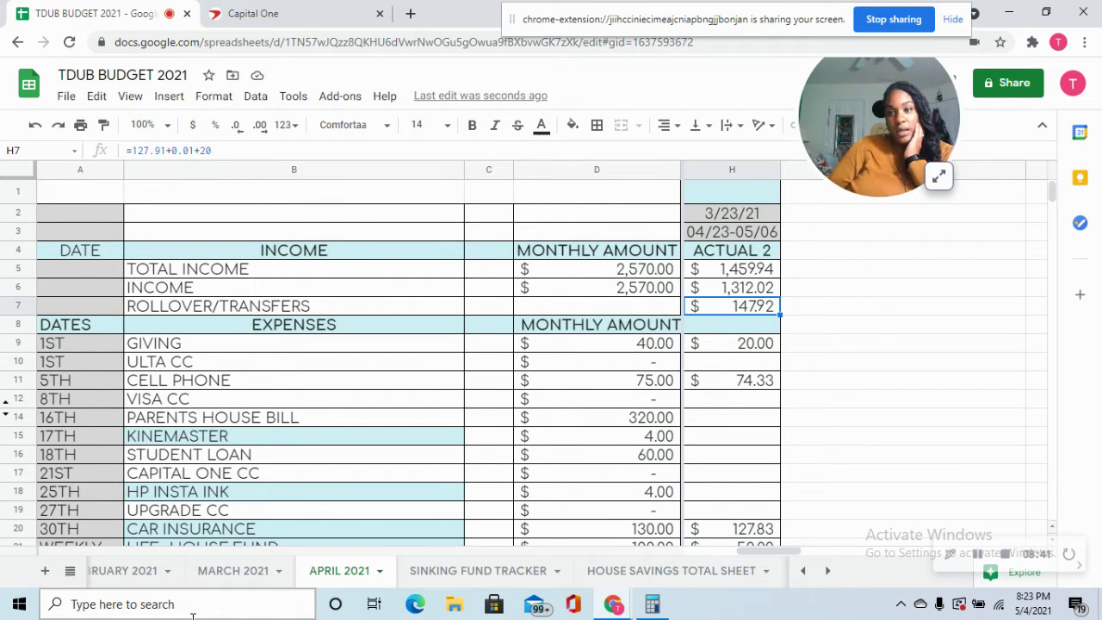
{"action": "left_click", "coordinate": [895, 384]}
{"action": "scroll", "coordinate": [734, 397], "scroll_direction": "down", "scroll_amount": 2}
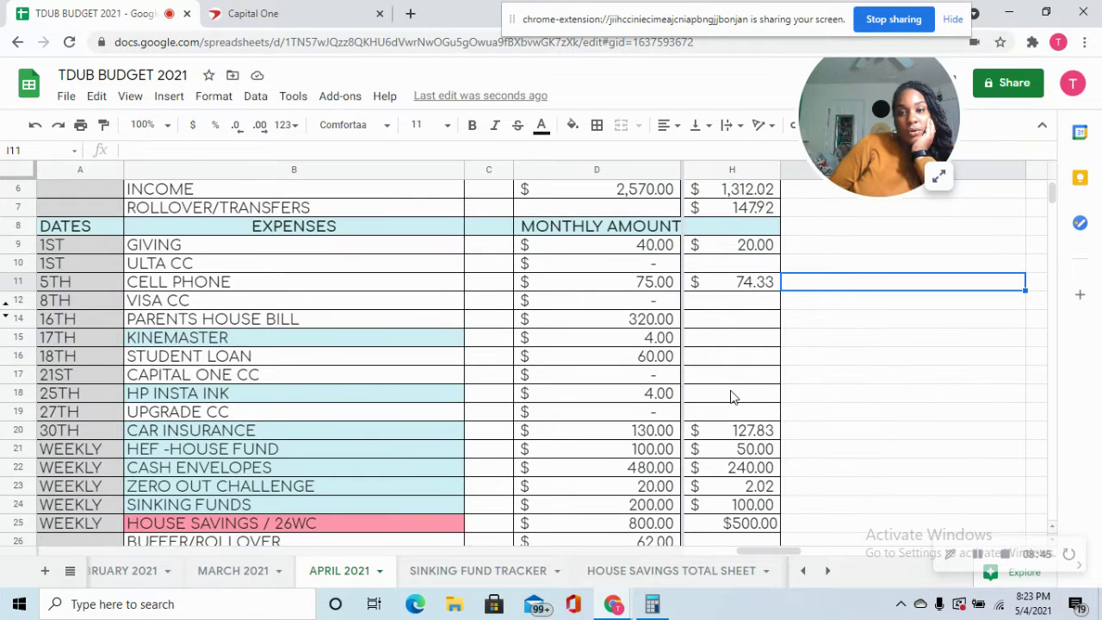
{"action": "left_click", "coordinate": [302, 21]}
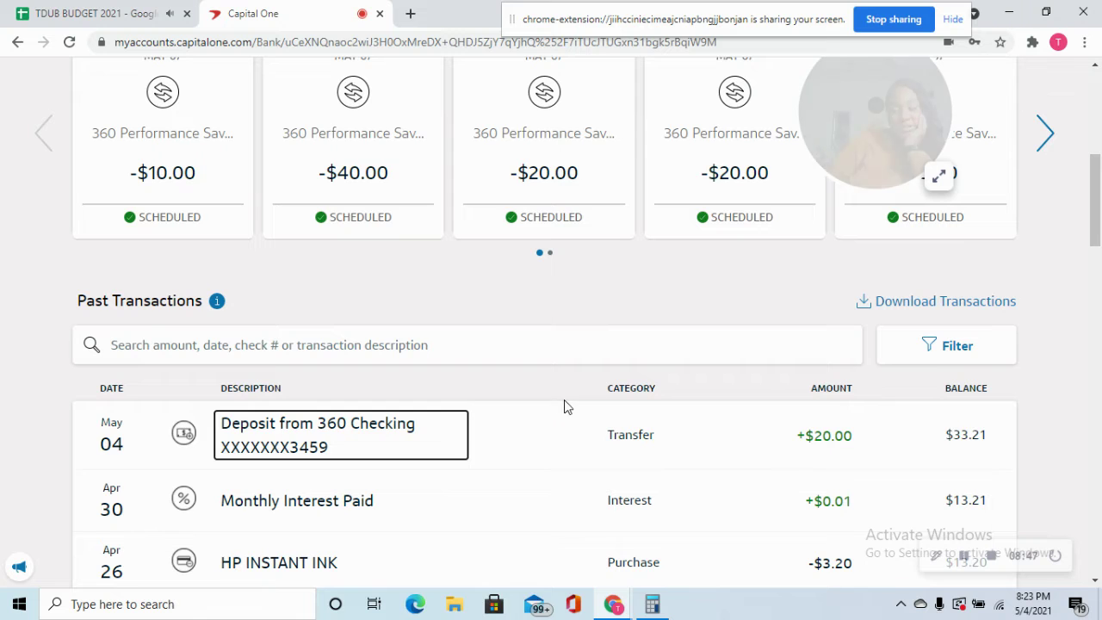
{"action": "scroll", "coordinate": [693, 410], "scroll_direction": "up", "scroll_amount": 1}
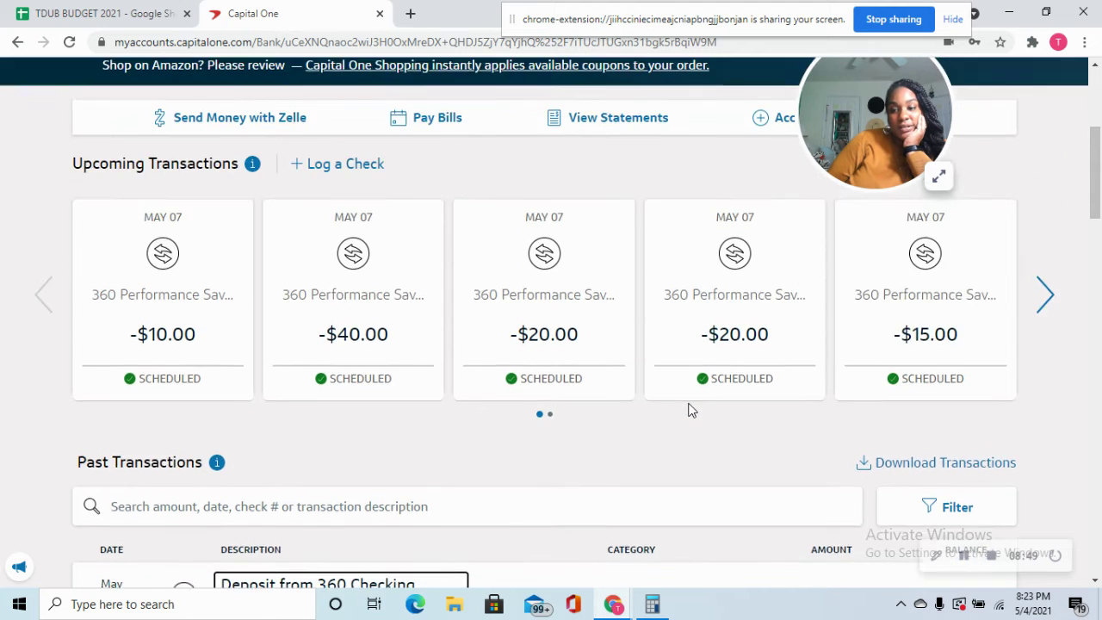
{"action": "scroll", "coordinate": [688, 408], "scroll_direction": "down", "scroll_amount": 1}
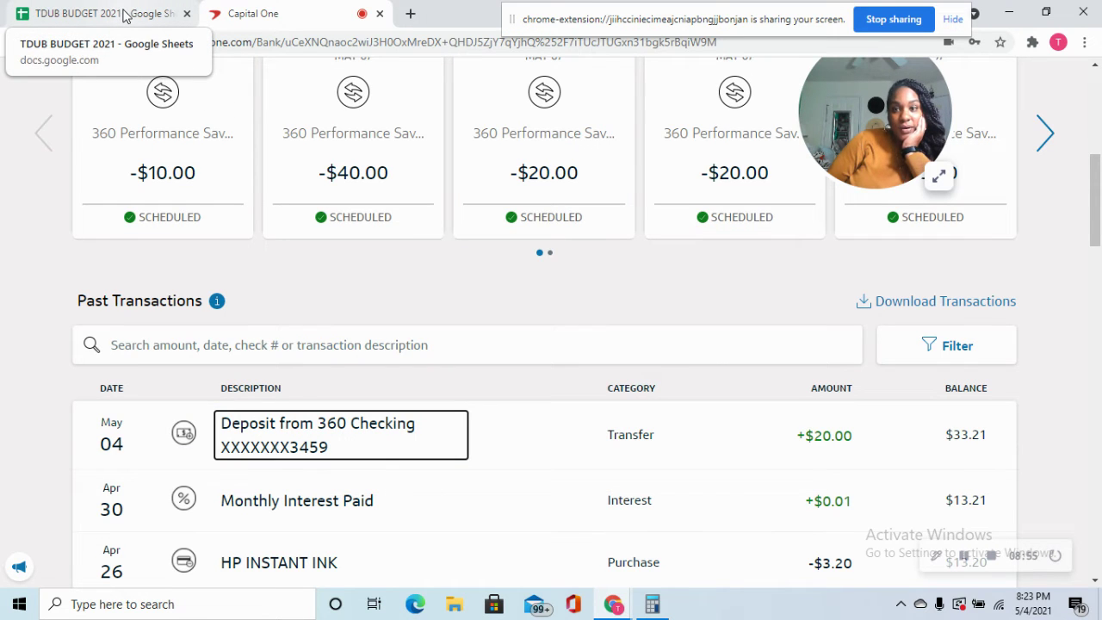
{"action": "left_click", "coordinate": [125, 15]}
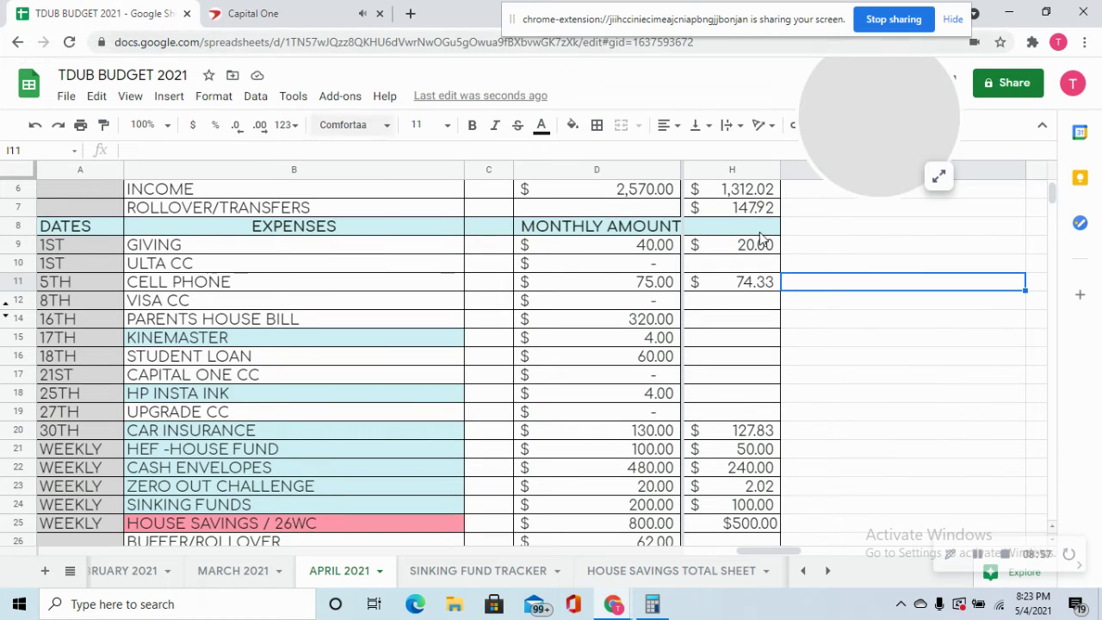
{"action": "scroll", "coordinate": [522, 303], "scroll_direction": "down", "scroll_amount": 3}
{"action": "scroll", "coordinate": [525, 303], "scroll_direction": "down", "scroll_amount": 5}
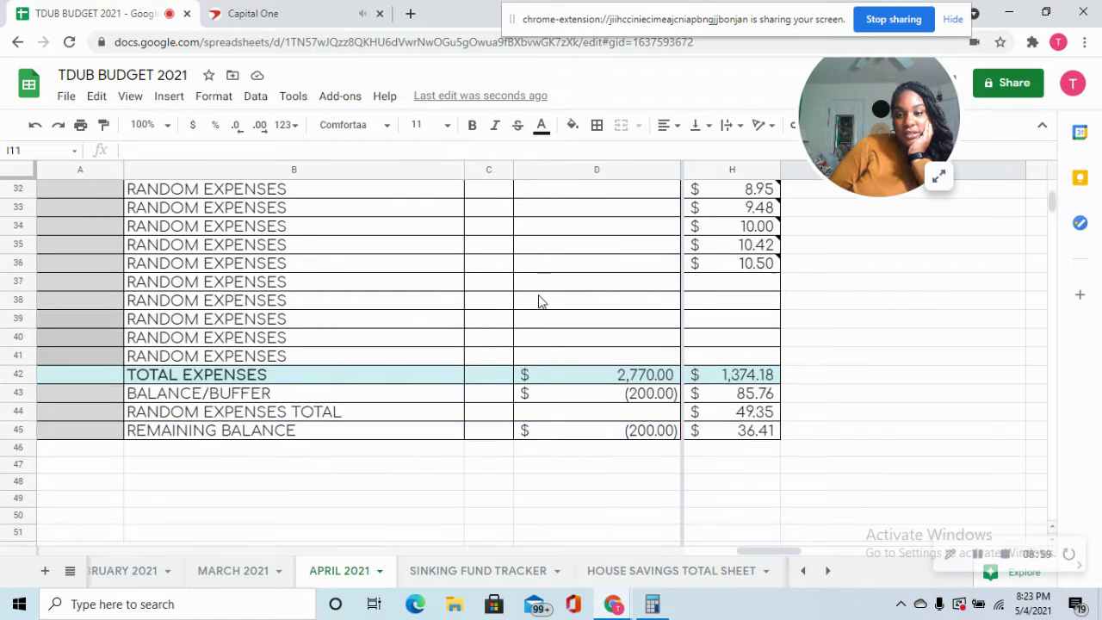
{"action": "left_click", "coordinate": [769, 411]}
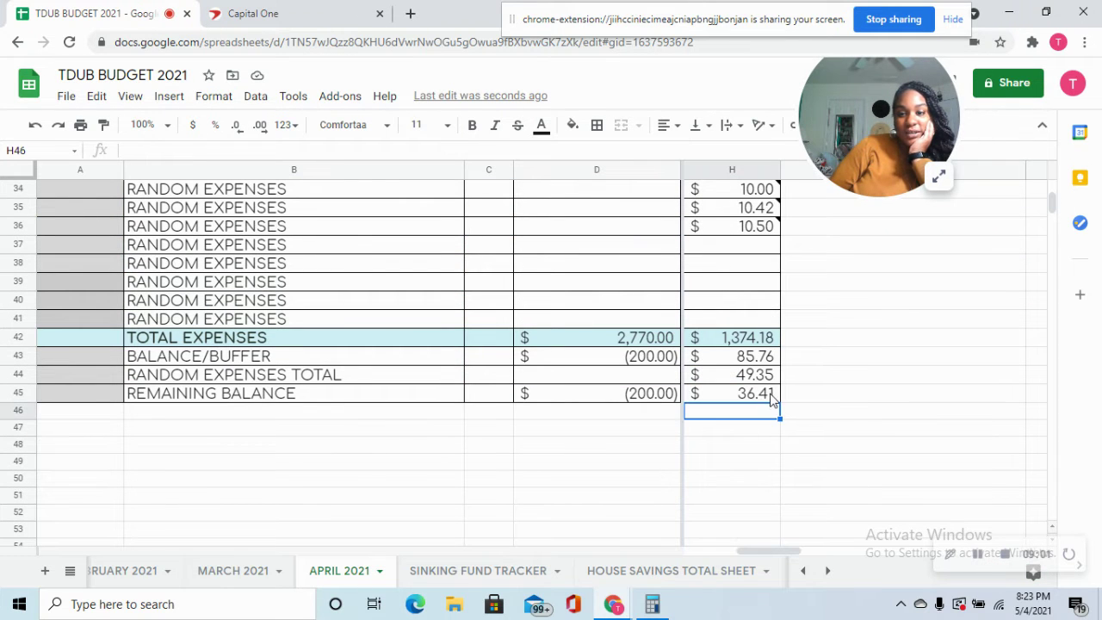
{"action": "left_click", "coordinate": [765, 396]}
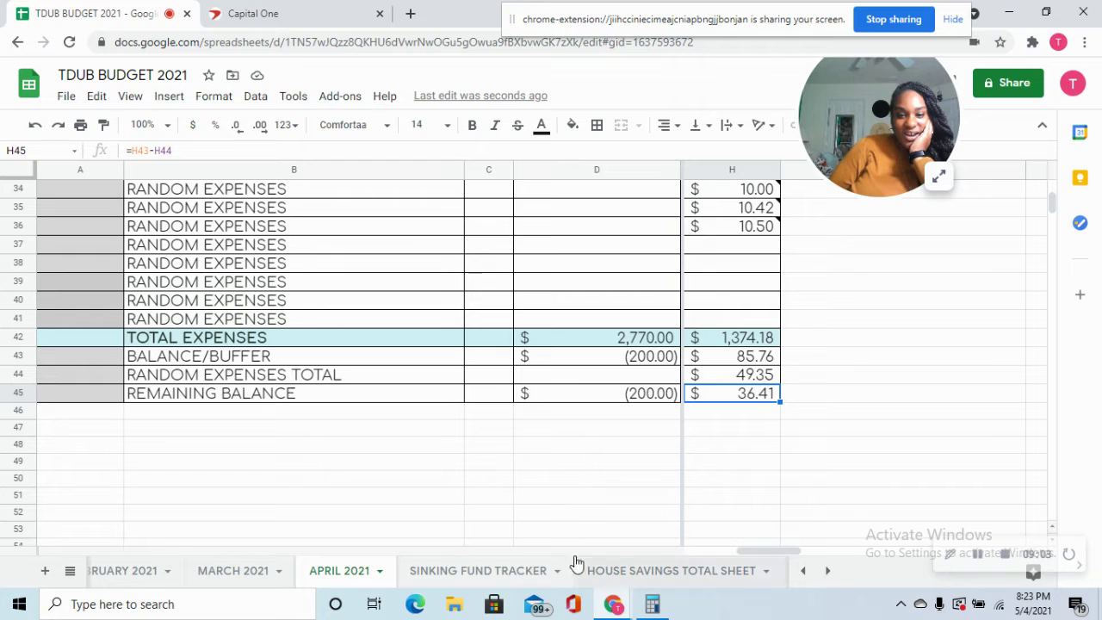
{"action": "left_click", "coordinate": [654, 605]}
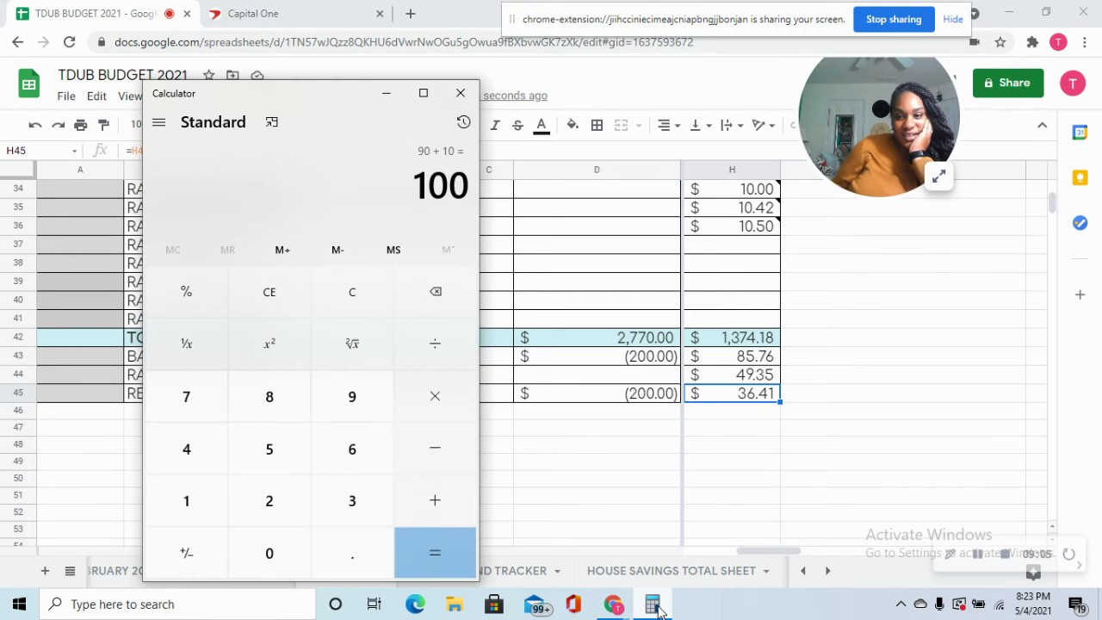
{"action": "type", "text": "36.41 - "}
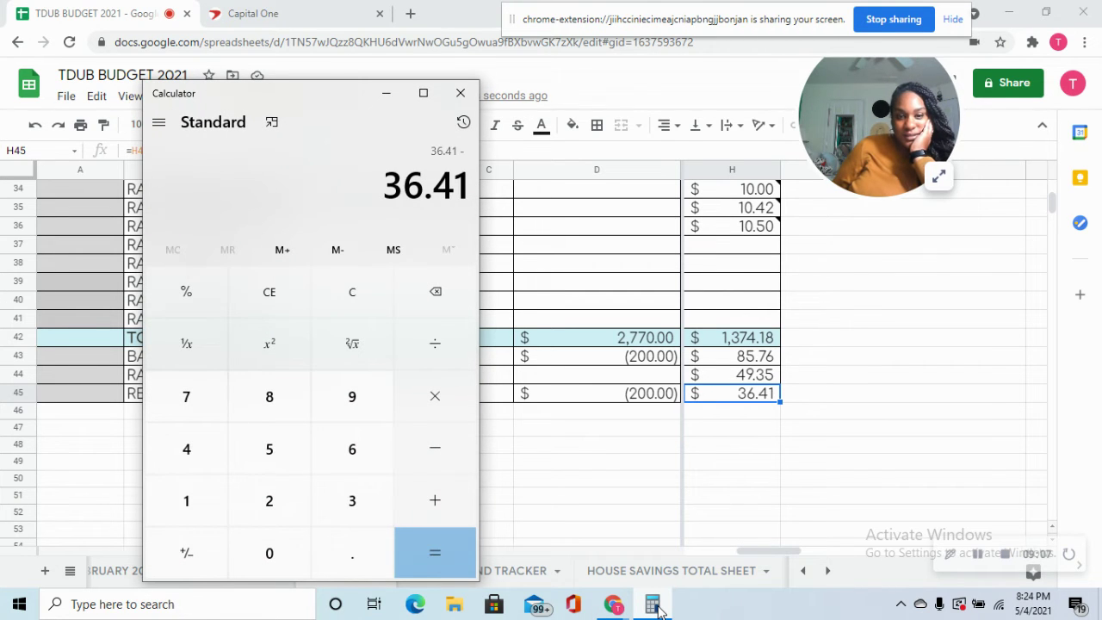
{"action": "type", "text": "33."}
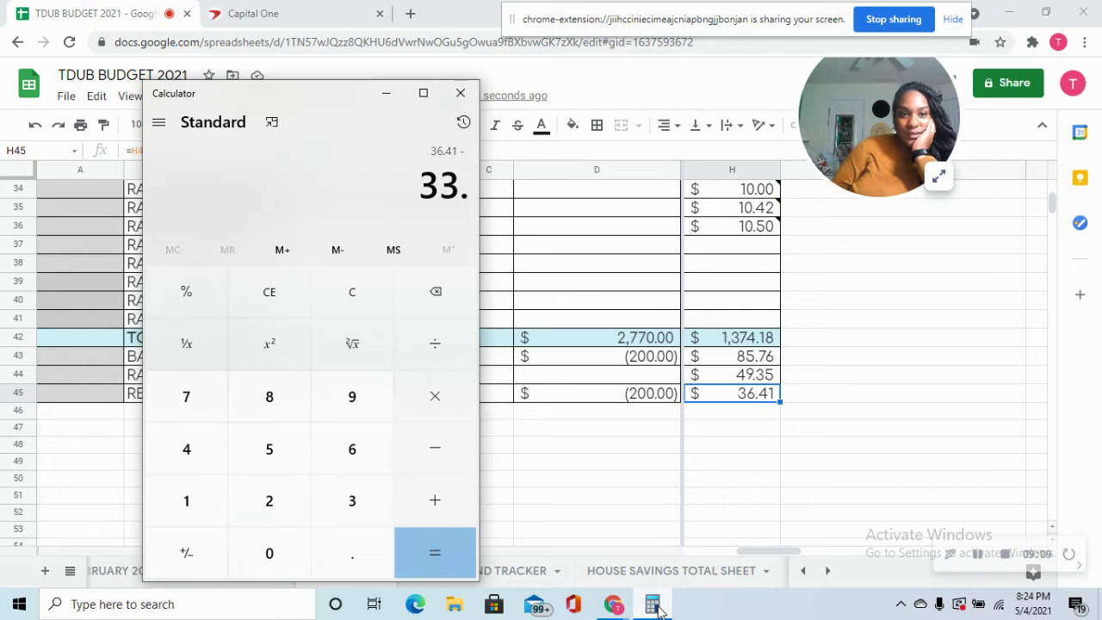
{"action": "left_click", "coordinate": [274, 16]}
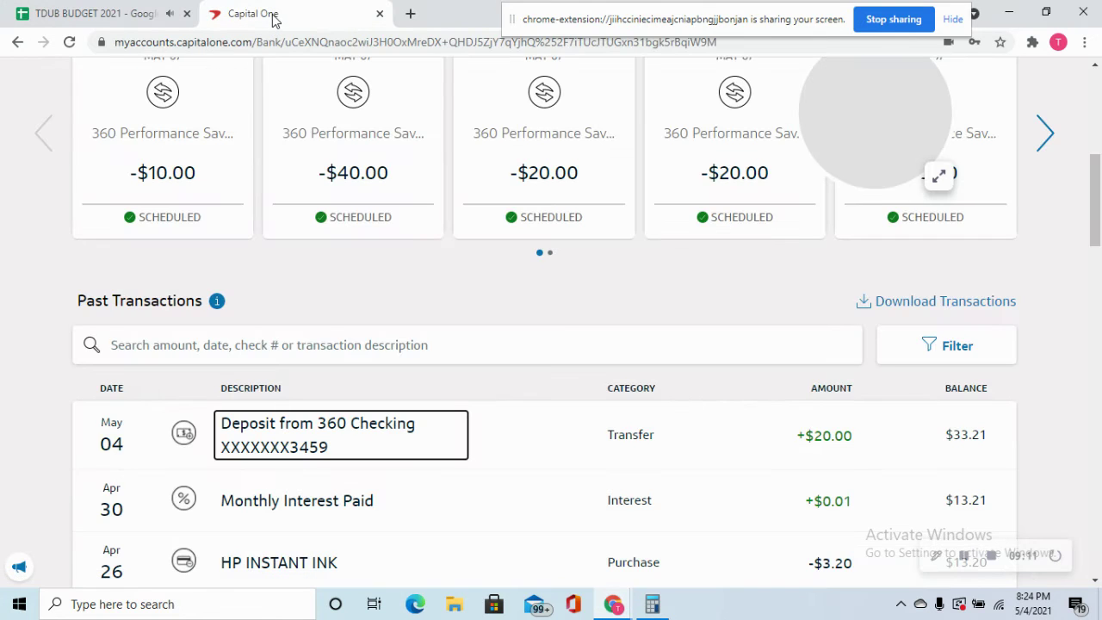
{"action": "left_click", "coordinate": [61, 16]}
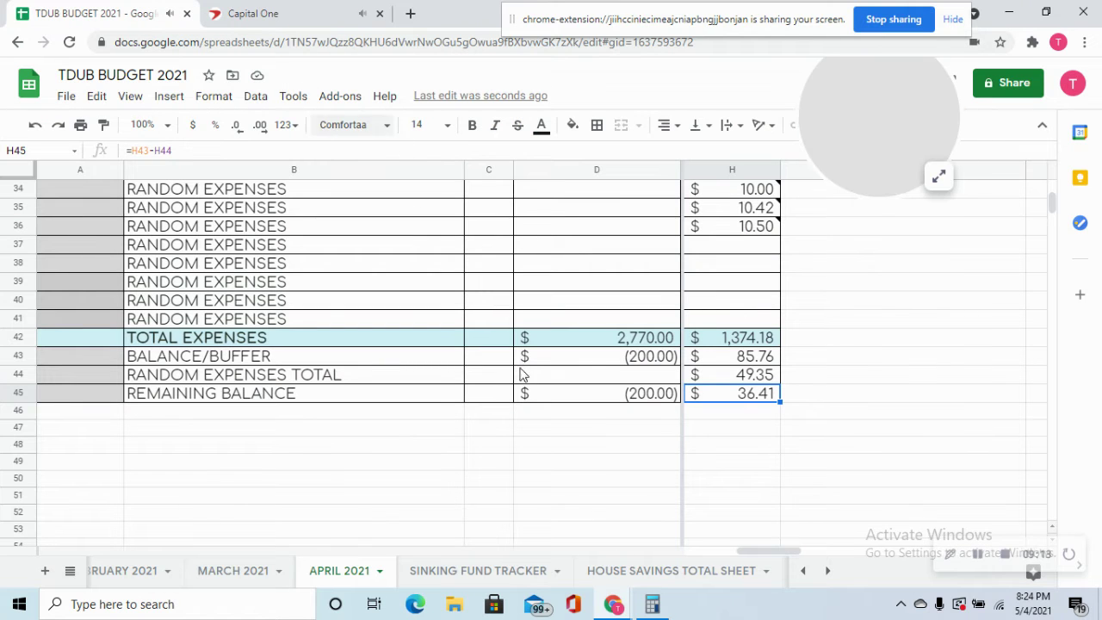
{"action": "left_click", "coordinate": [652, 604]}
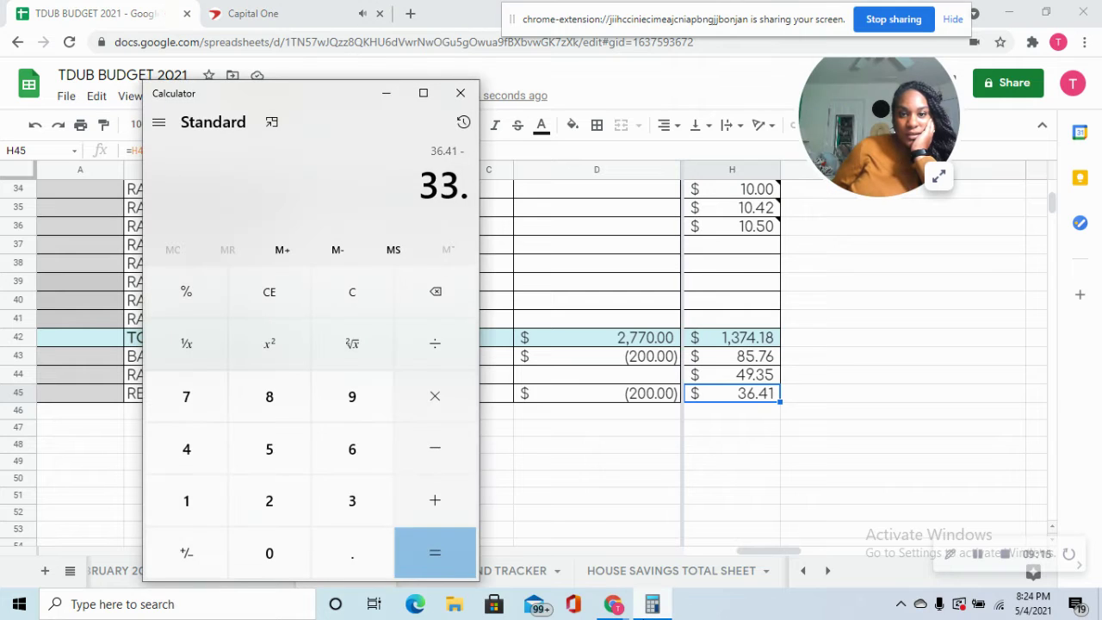
{"action": "type", "text": "21"}
{"action": "key", "text": "Return"}
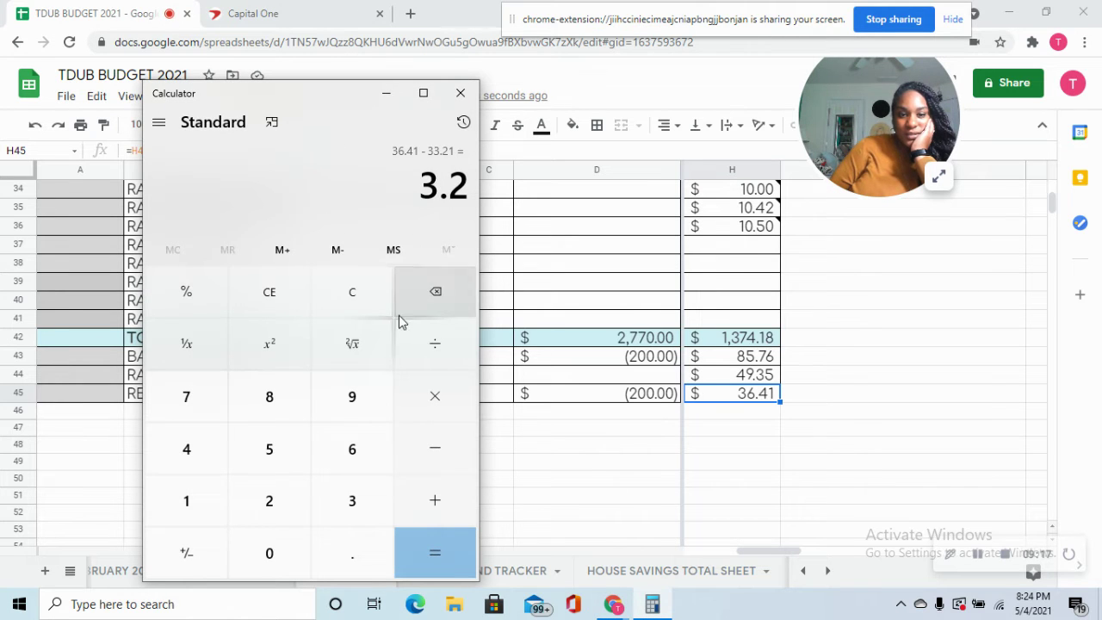
{"action": "left_click", "coordinate": [369, 306]}
{"action": "left_click", "coordinate": [756, 529]}
{"action": "scroll", "coordinate": [784, 482], "scroll_direction": "up", "scroll_amount": 9}
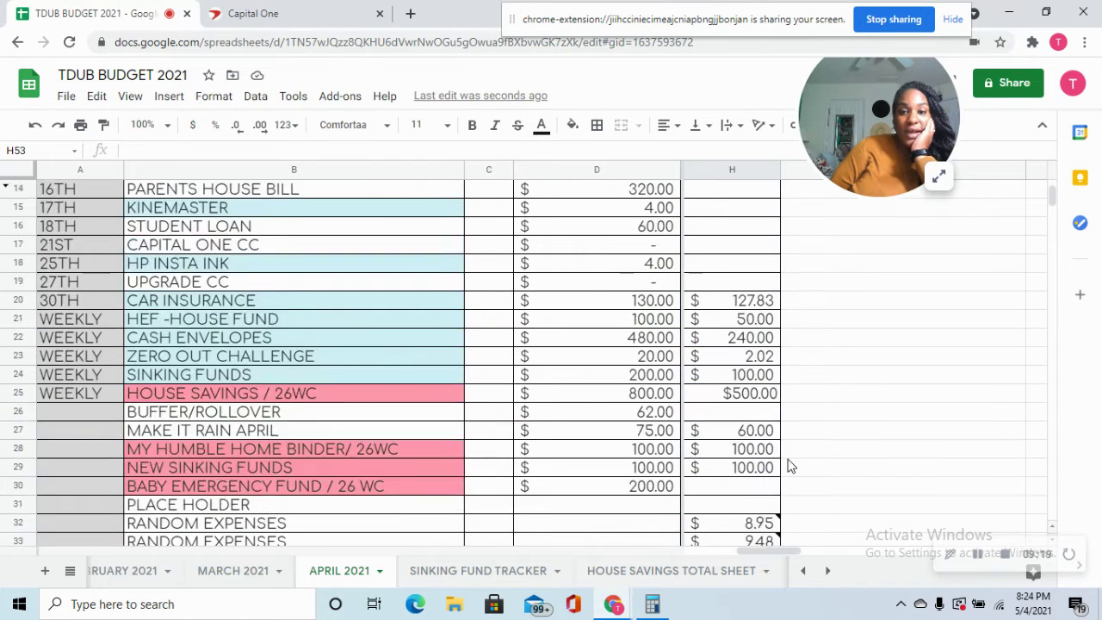
Step: Compare the 4.00 HP Insta Ink budget with its Capital One charge
{"action": "scroll", "coordinate": [793, 462], "scroll_direction": "up", "scroll_amount": 2}
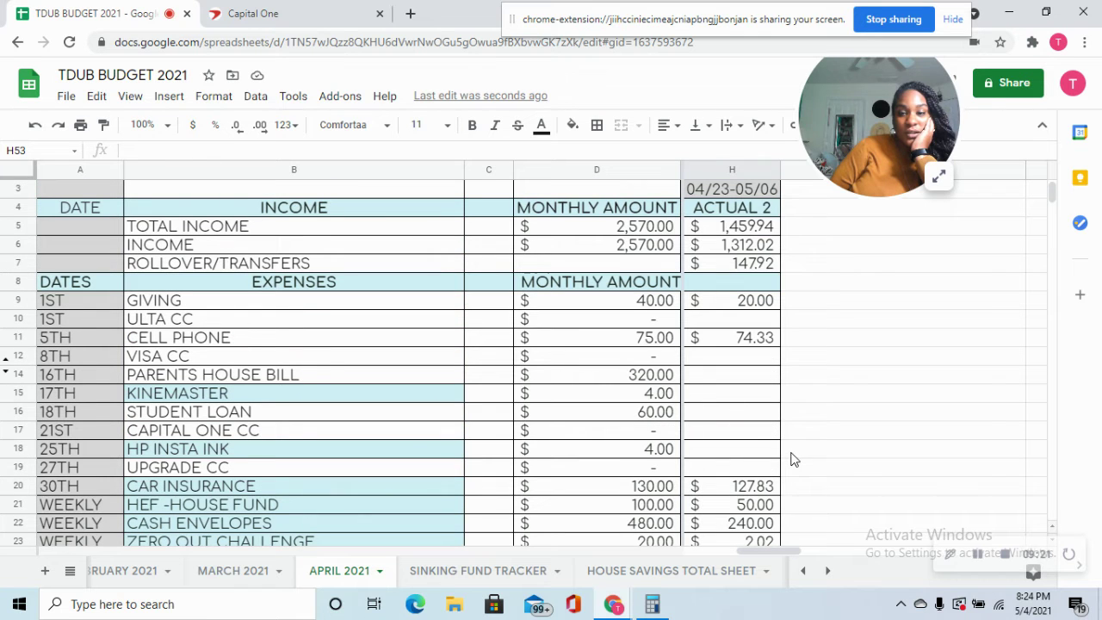
{"action": "left_click", "coordinate": [659, 398]}
{"action": "left_click", "coordinate": [659, 451]}
{"action": "left_click", "coordinate": [236, 16]}
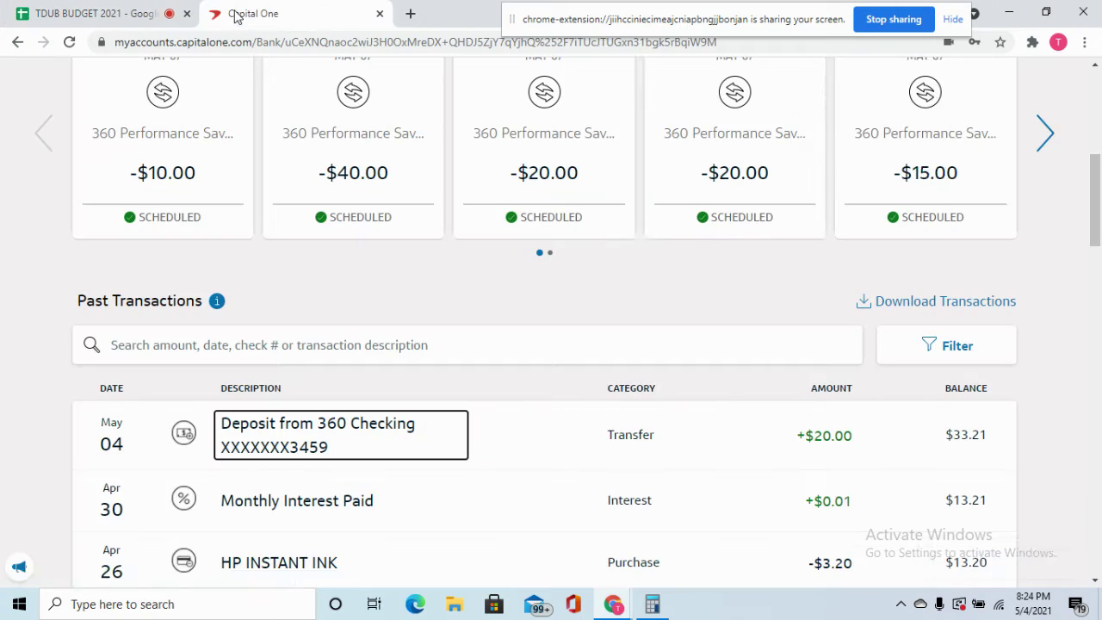
{"action": "scroll", "coordinate": [907, 510], "scroll_direction": "down", "scroll_amount": 1}
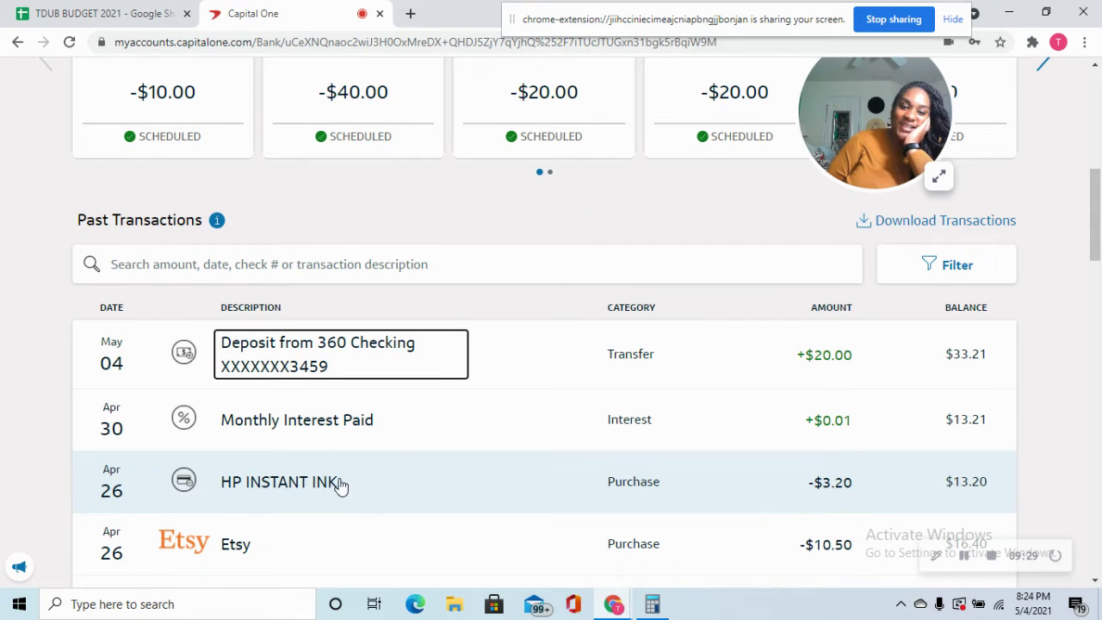
Step: Enter 3.20 as the HP Insta Ink actual, bringing the remaining balance to 33.21
{"action": "left_click", "coordinate": [103, 14]}
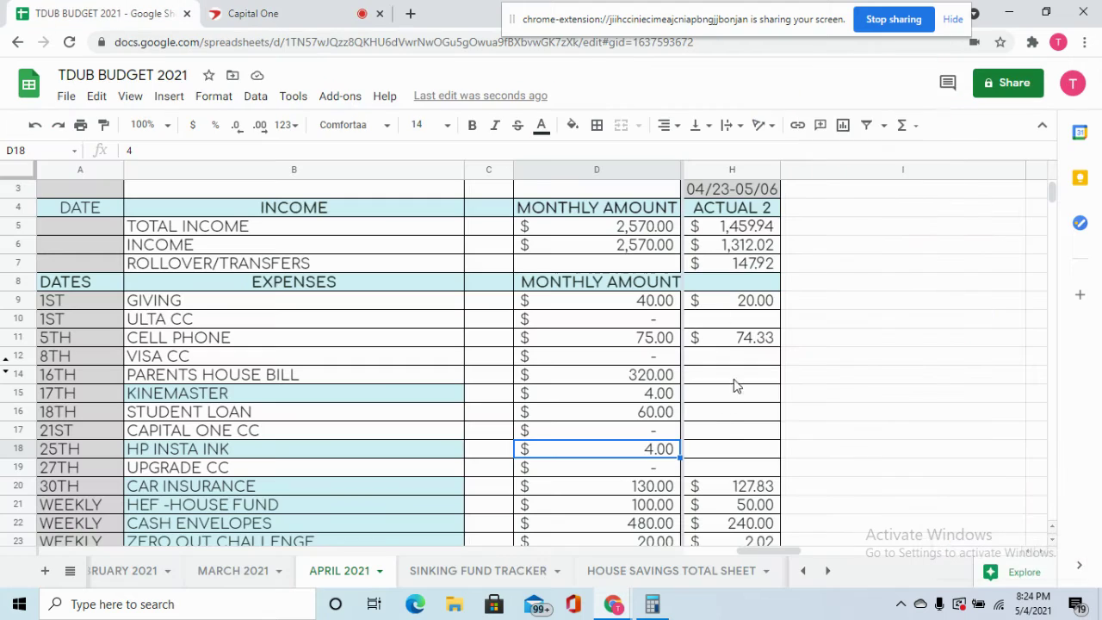
{"action": "left_click", "coordinate": [724, 452]}
{"action": "type", "text": "3.2"}
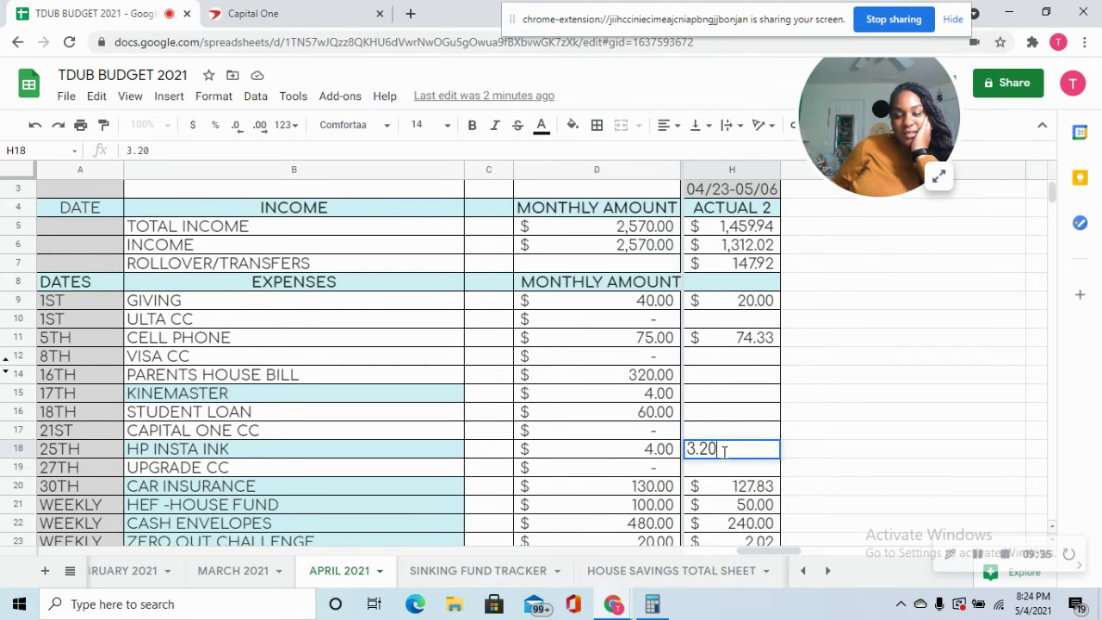
{"action": "type", "text": "0"}
{"action": "key", "text": "Return"}
{"action": "scroll", "coordinate": [729, 452], "scroll_direction": "down", "scroll_amount": 6}
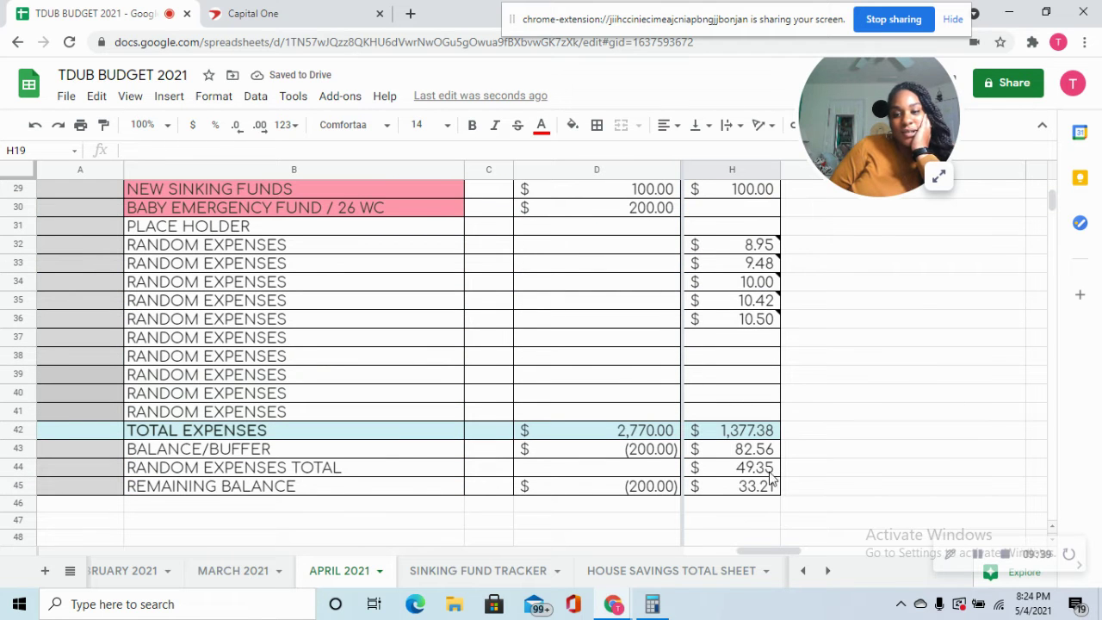
Step: Calculate 33.21 − 20 = 13.21 in Calculator from the checking balance
{"action": "left_click", "coordinate": [259, 14]}
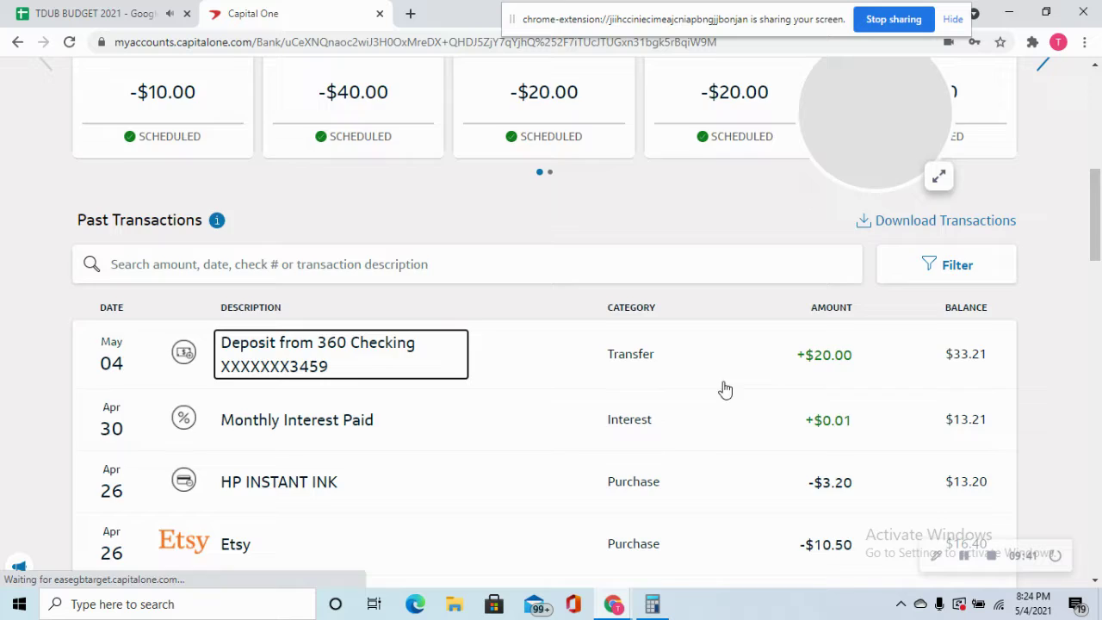
{"action": "scroll", "coordinate": [775, 430], "scroll_direction": "up", "scroll_amount": 5}
{"action": "scroll", "coordinate": [827, 470], "scroll_direction": "up", "scroll_amount": 2}
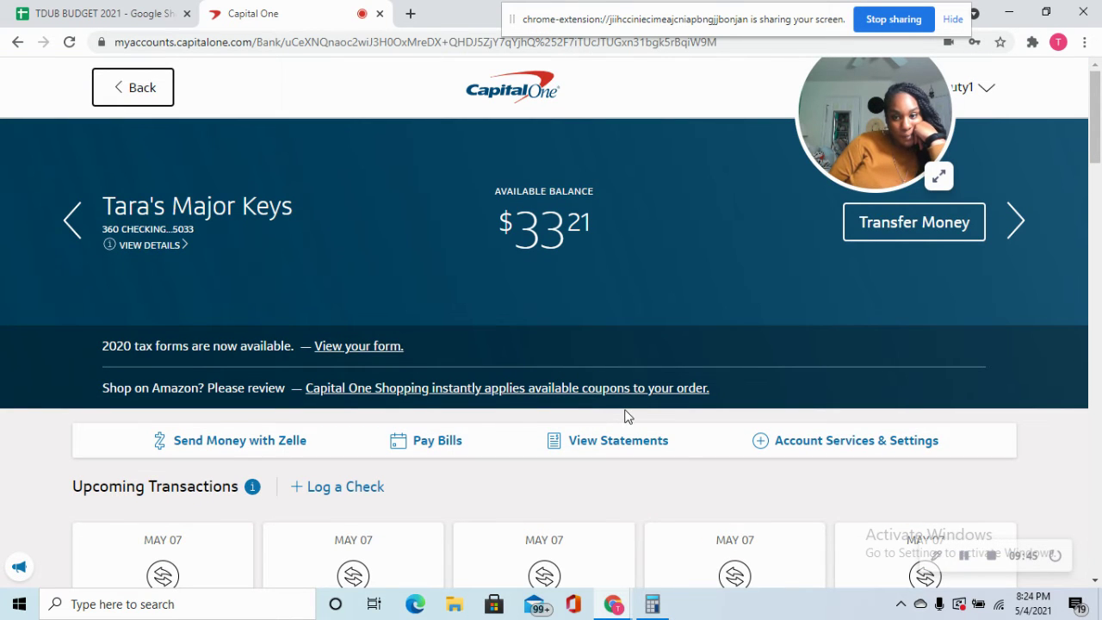
{"action": "scroll", "coordinate": [629, 414], "scroll_direction": "down", "scroll_amount": 5}
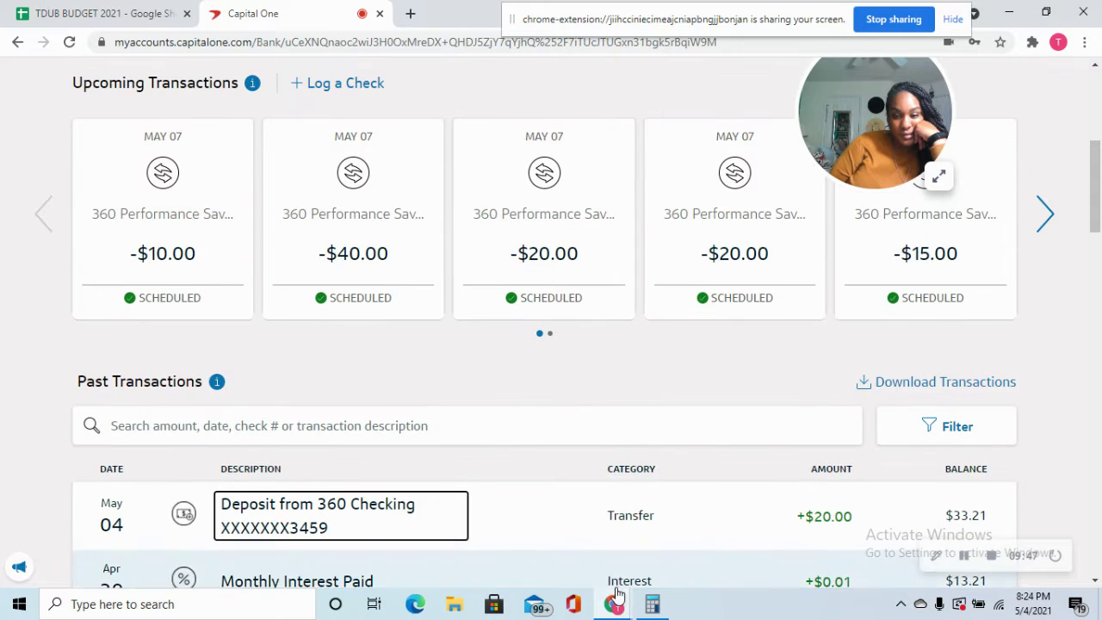
{"action": "left_click", "coordinate": [660, 609]}
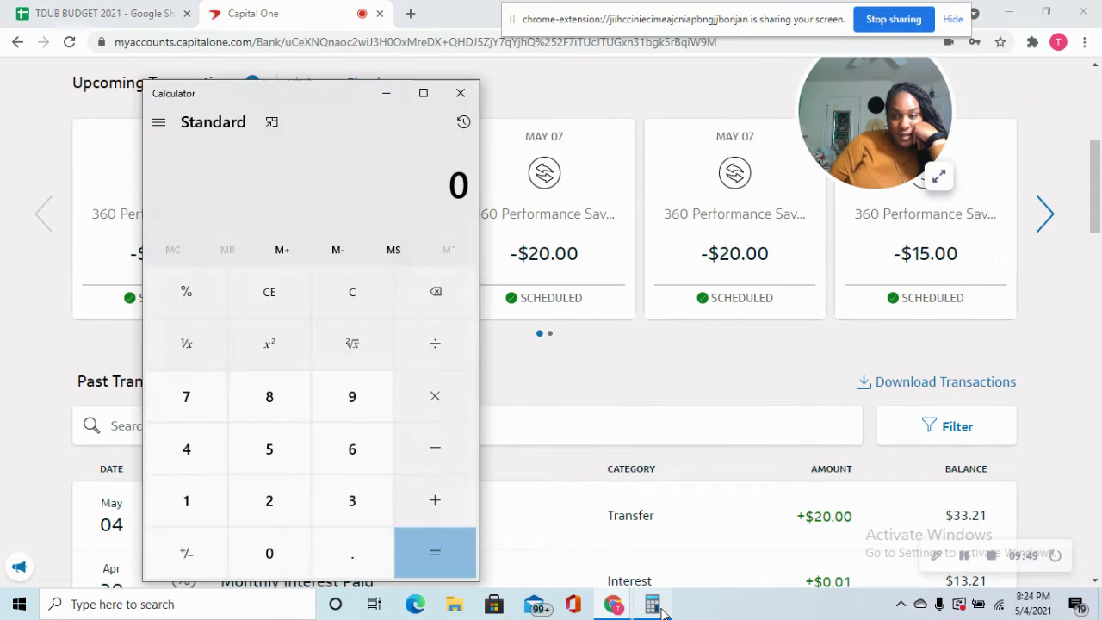
{"action": "type", "text": "33.21-20"}
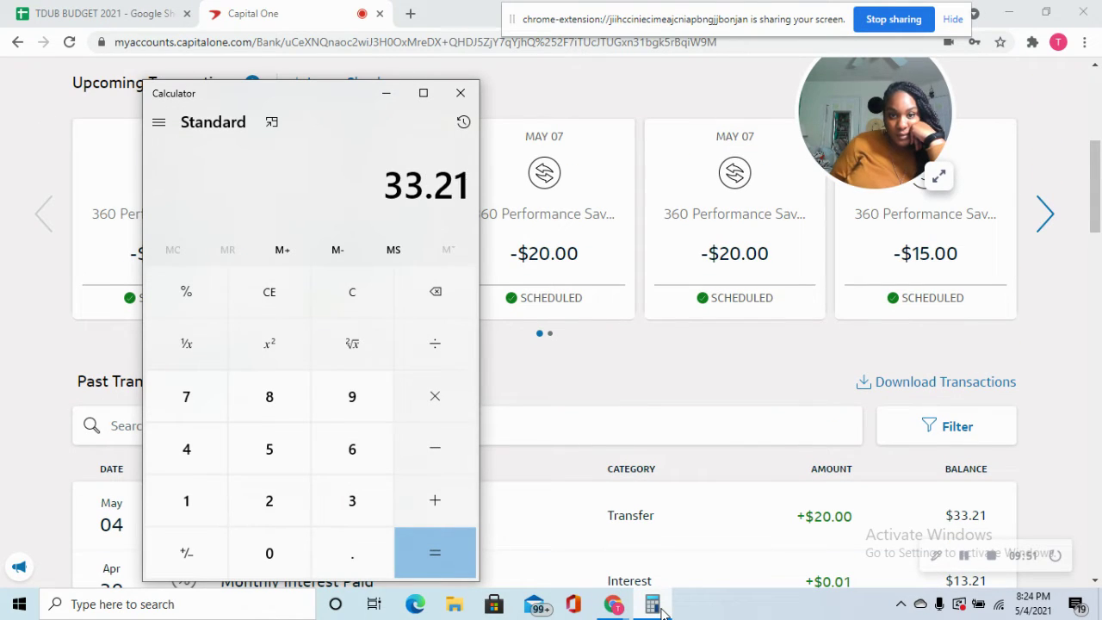
{"action": "key", "text": "Return"}
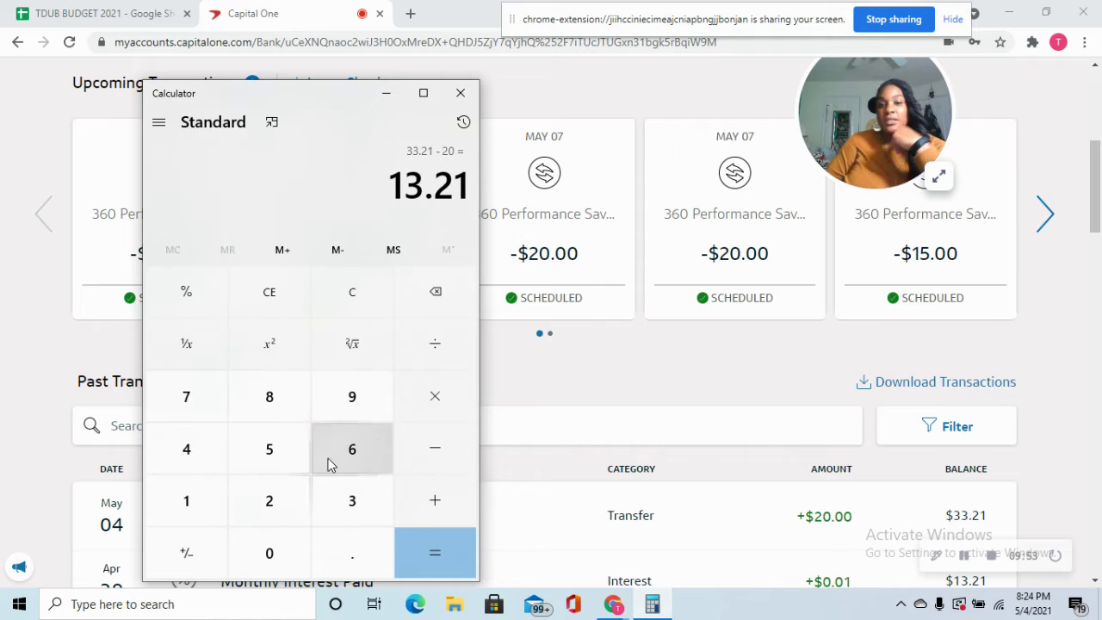
Step: Clear and hide Calculator, then start a money transfer from checking
{"action": "left_click", "coordinate": [348, 311]}
{"action": "left_click", "coordinate": [386, 94]}
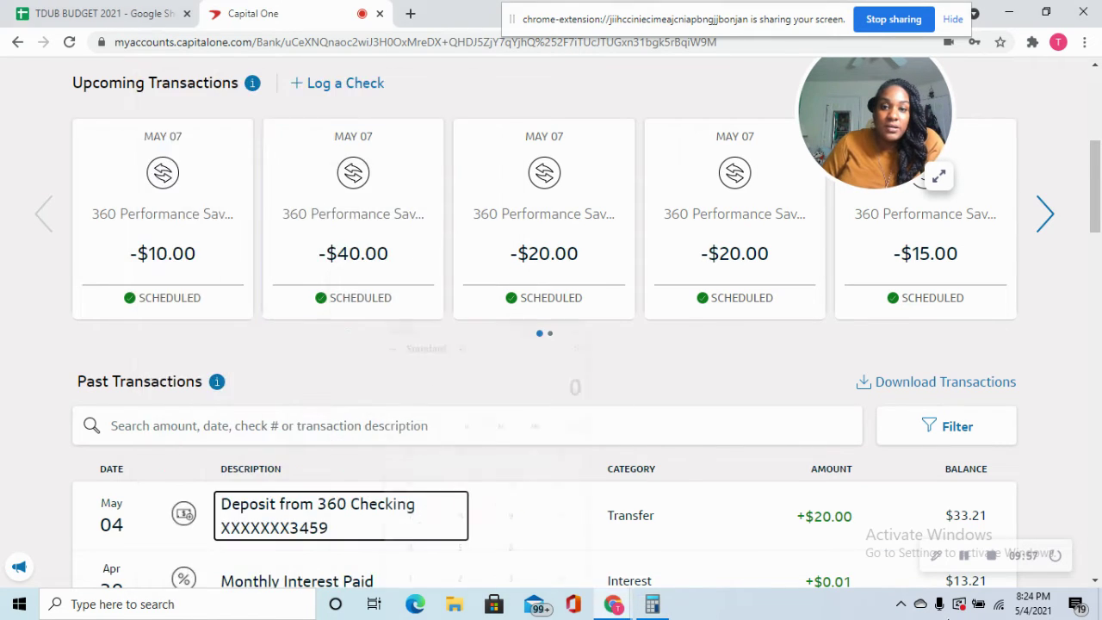
{"action": "scroll", "coordinate": [1092, 336], "scroll_direction": "up", "scroll_amount": 5}
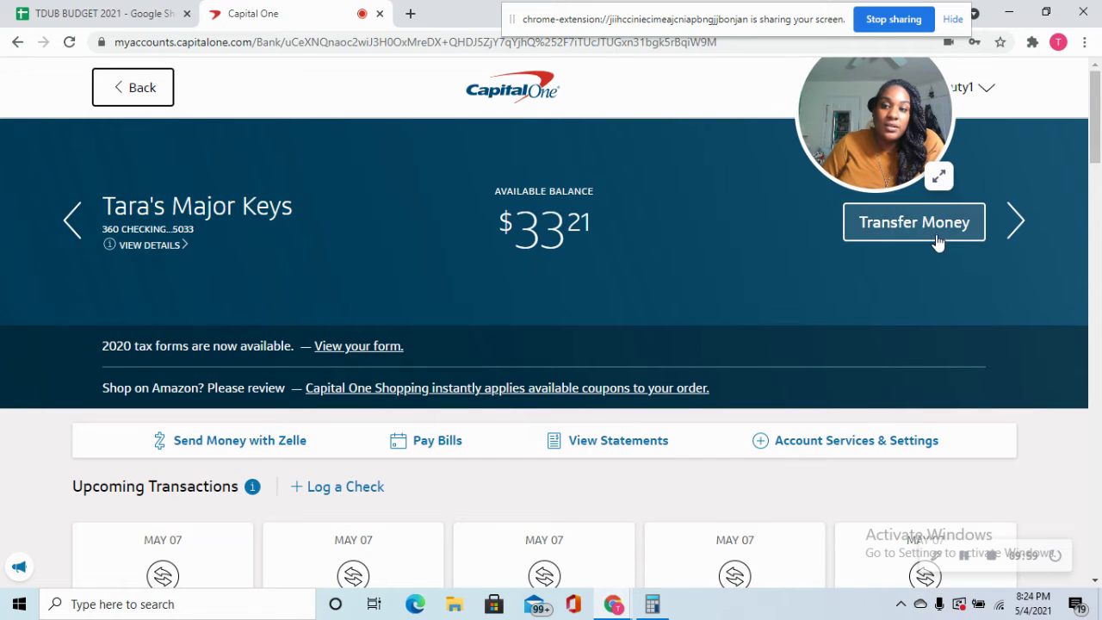
{"action": "left_click", "coordinate": [937, 241]}
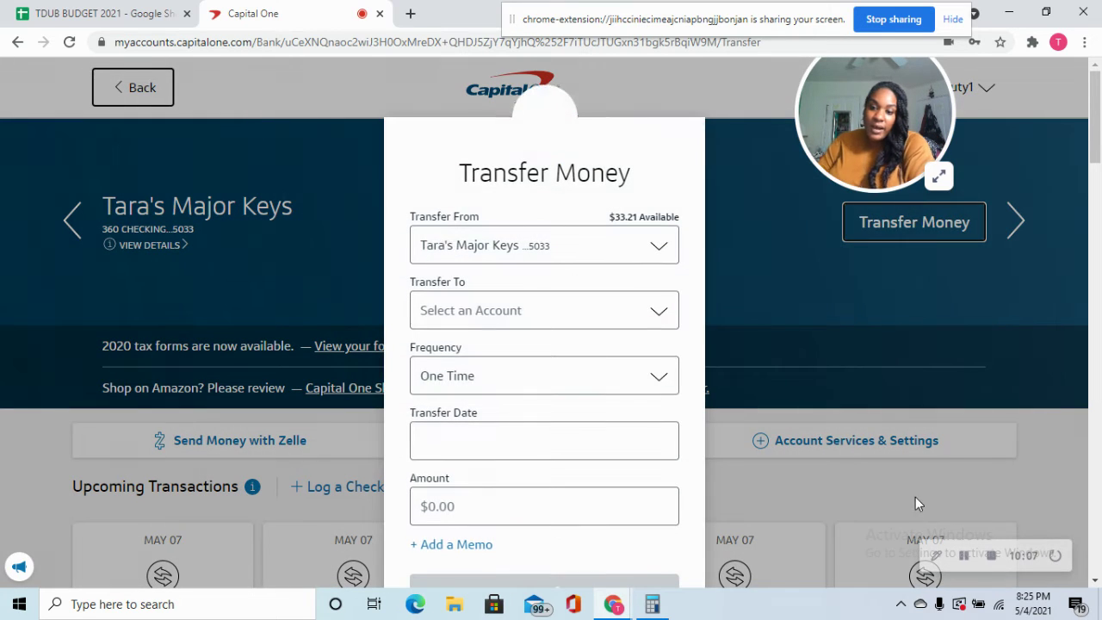
{"action": "left_click", "coordinate": [965, 557]}
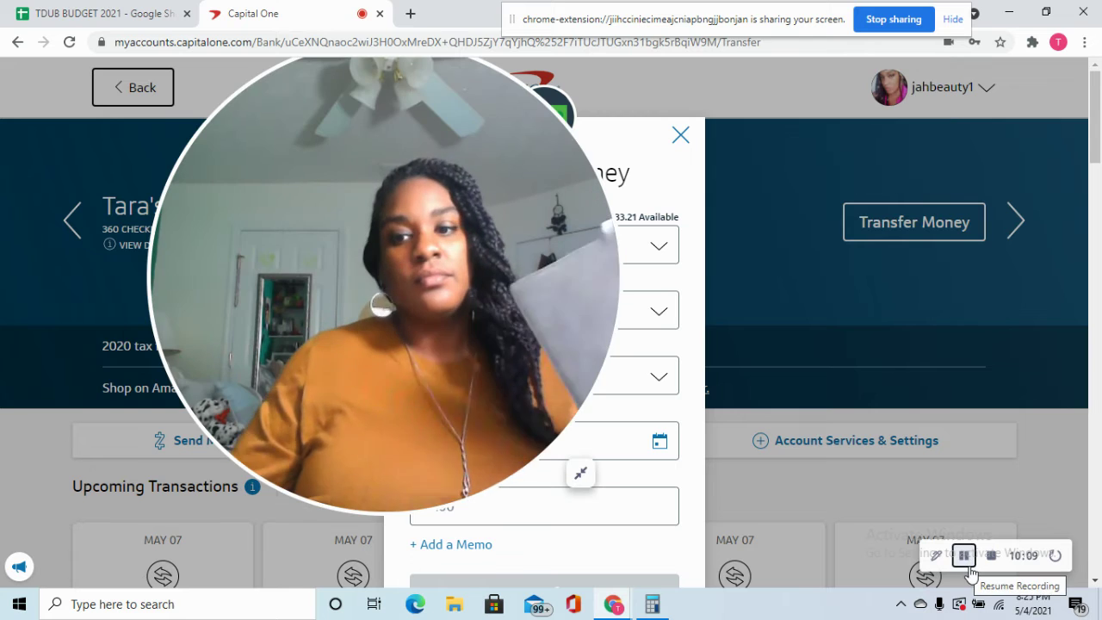
{"action": "left_click", "coordinate": [970, 569]}
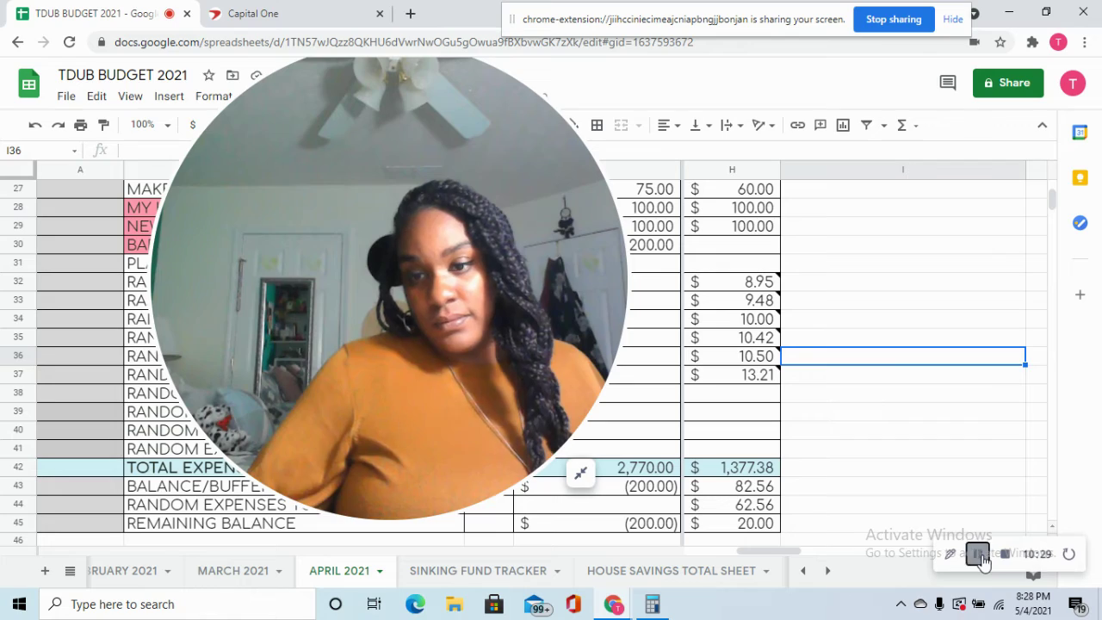
Step: Go back to the April 2021 budget spreadsheet to record the extra 13.21
{"action": "key", "text": "ctrl+shift+Tab"}
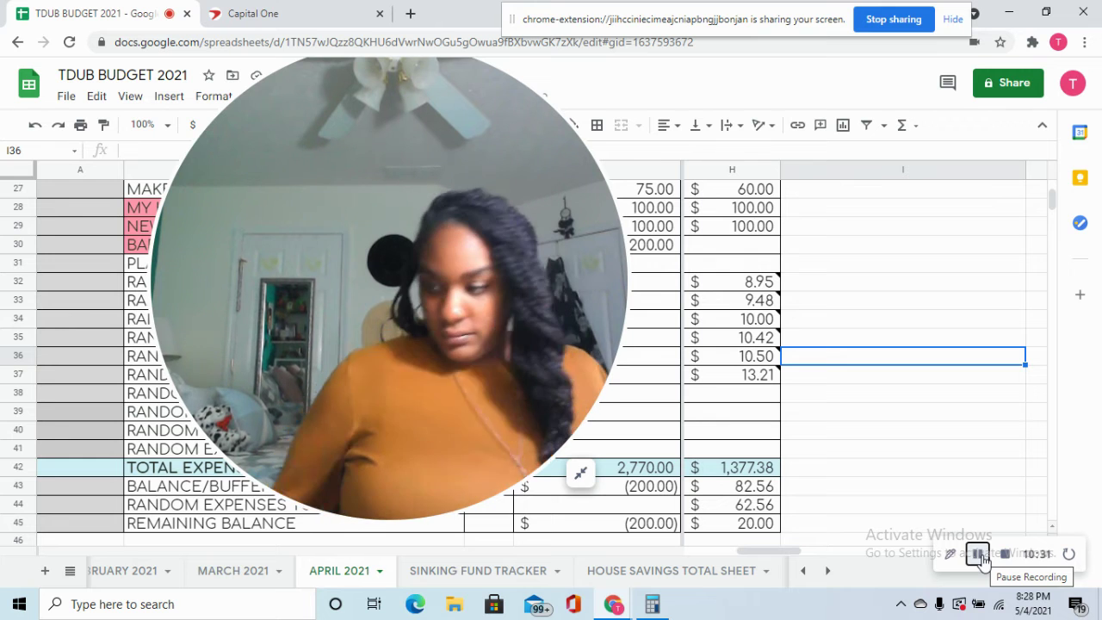